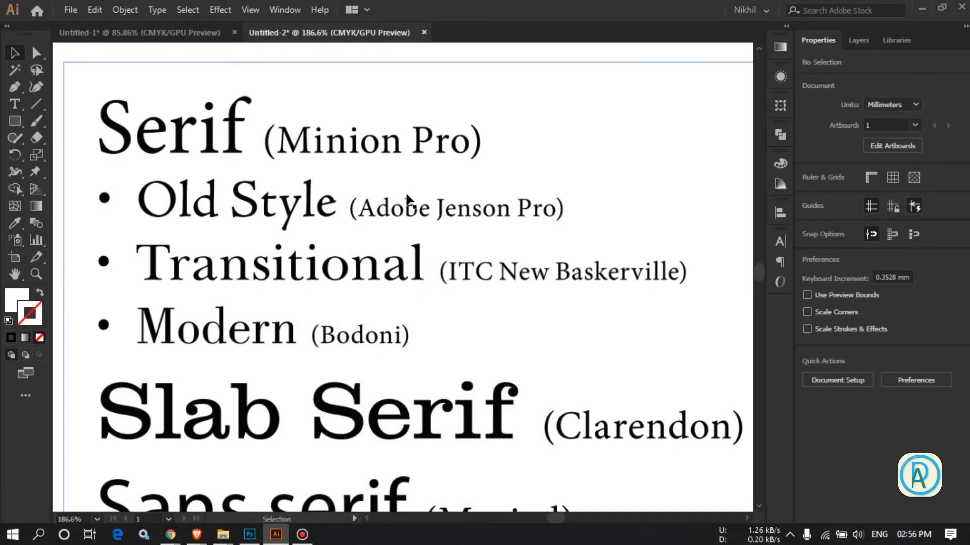
# Step: Examine the Serif heading and its Old Style, Transitional and Modern sample lines
pyautogui.moveTo(381, 187); pyautogui.dragTo(401, 190)
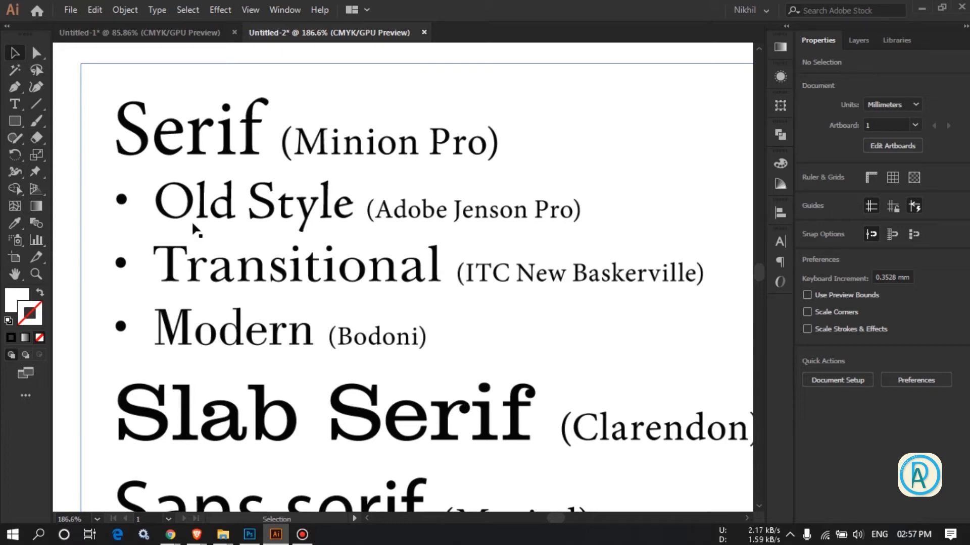
pyautogui.click(70, 184)
pyautogui.press('space')
pyautogui.moveTo(268, 297); pyautogui.dragTo(272, 292)
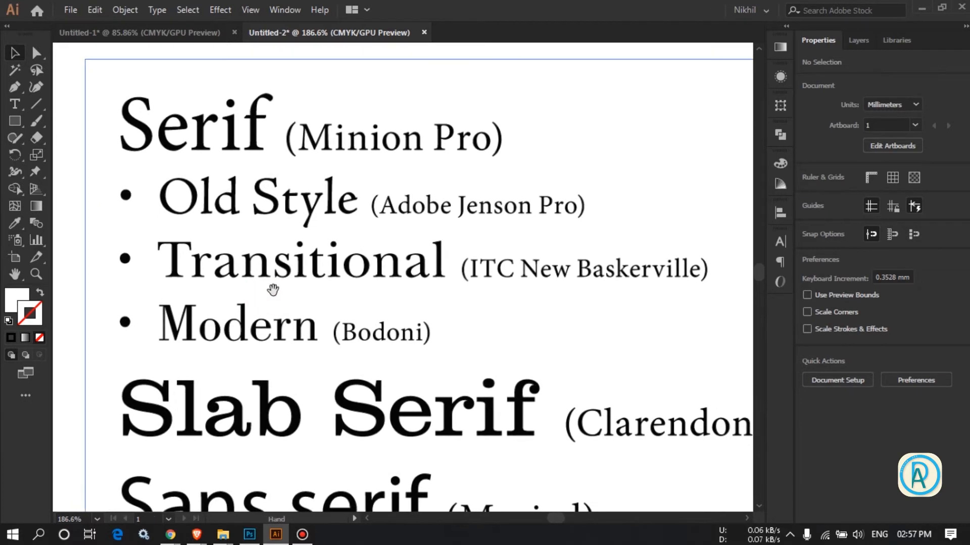
pyautogui.press('space')
pyautogui.moveTo(341, 227); pyautogui.dragTo(343, 233)
pyautogui.press('space')
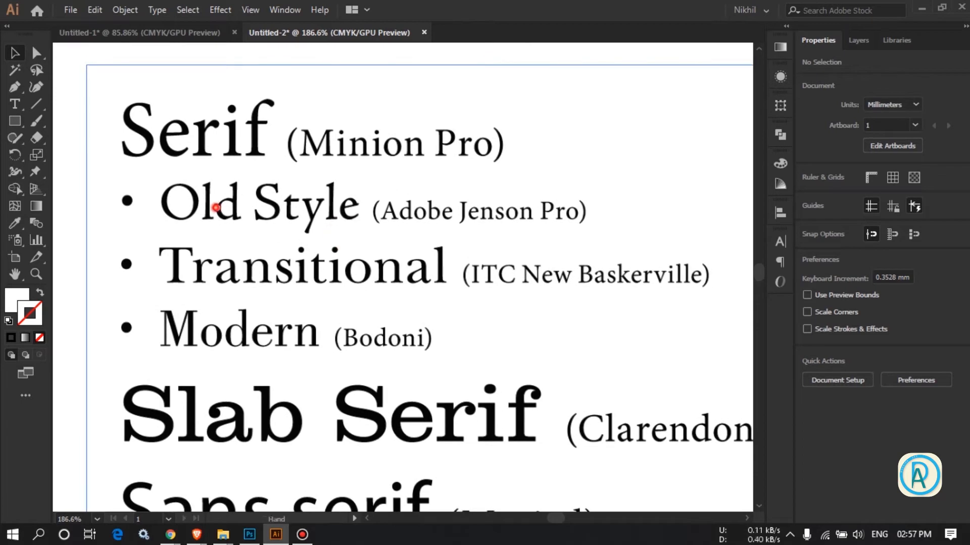
pyautogui.moveTo(167, 202); pyautogui.dragTo(188, 183)
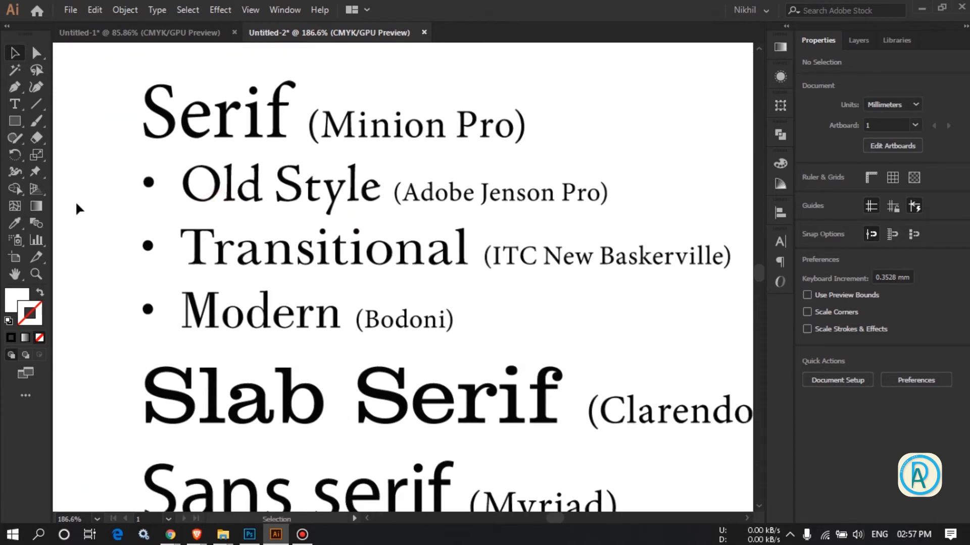
pyautogui.press('space')
pyautogui.moveTo(238, 233); pyautogui.dragTo(238, 243)
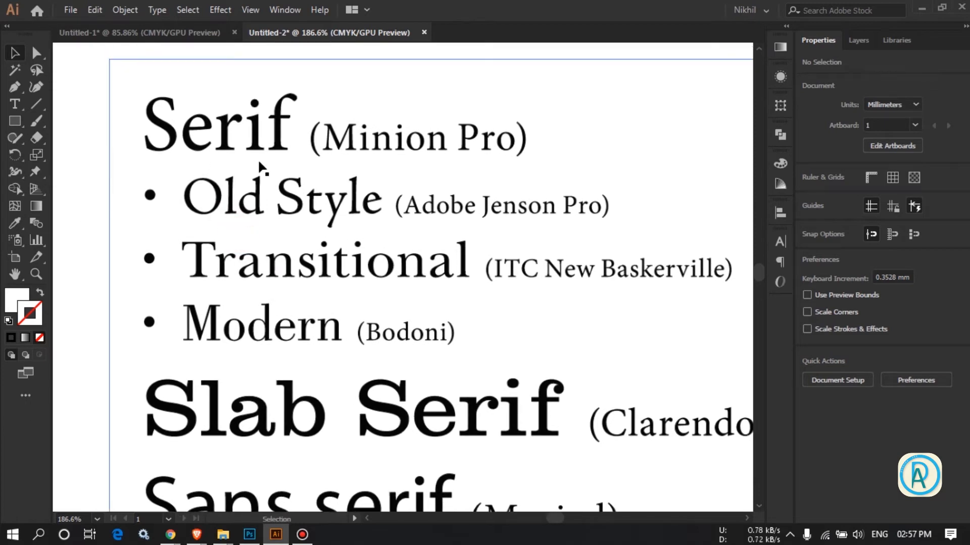
pyautogui.press('space')
pyautogui.moveTo(280, 278); pyautogui.dragTo(276, 262)
# Step: Look through the typeface categories from Sans serif down to Monospaced, returning to the Serif group
pyautogui.scroll(-10, 276, 262)
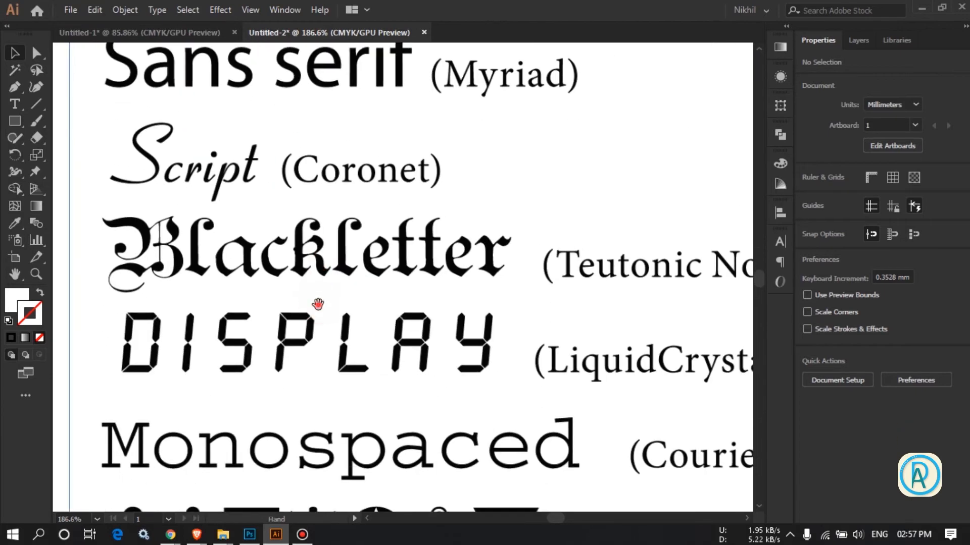
pyautogui.scroll(-3, 324, 260)
pyautogui.scroll(11, 340, 250)
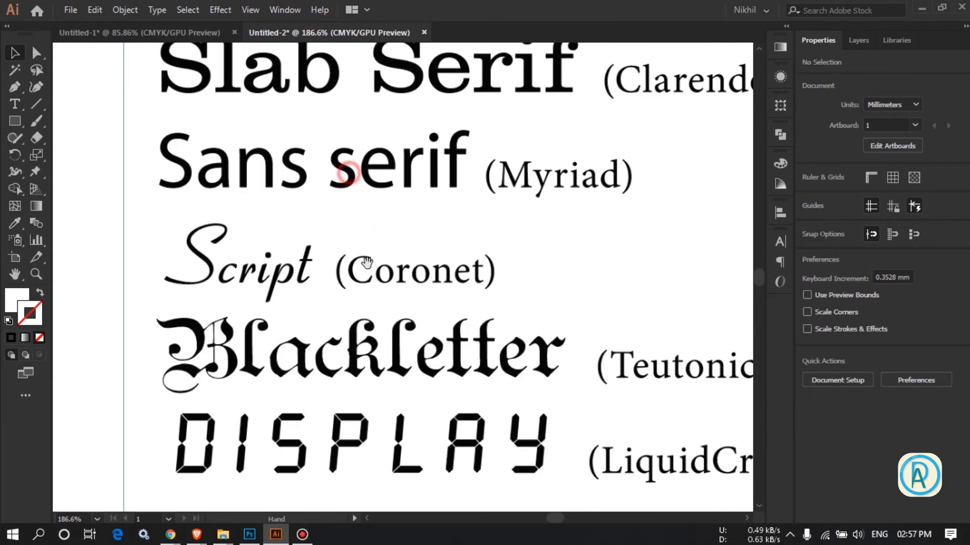
pyautogui.scroll(7, 367, 233)
pyautogui.moveTo(326, 227); pyautogui.dragTo(334, 208)
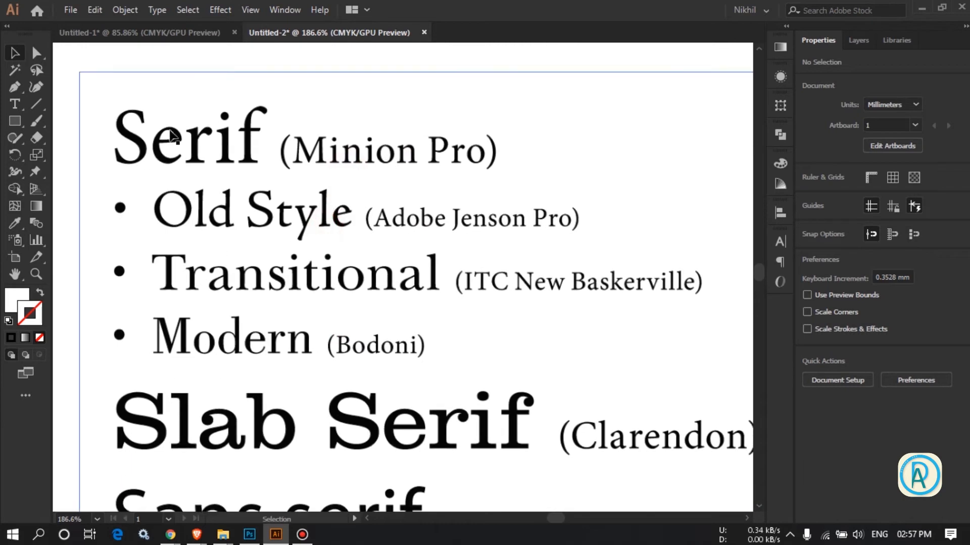
pyautogui.moveTo(240, 338); pyautogui.dragTo(248, 295)
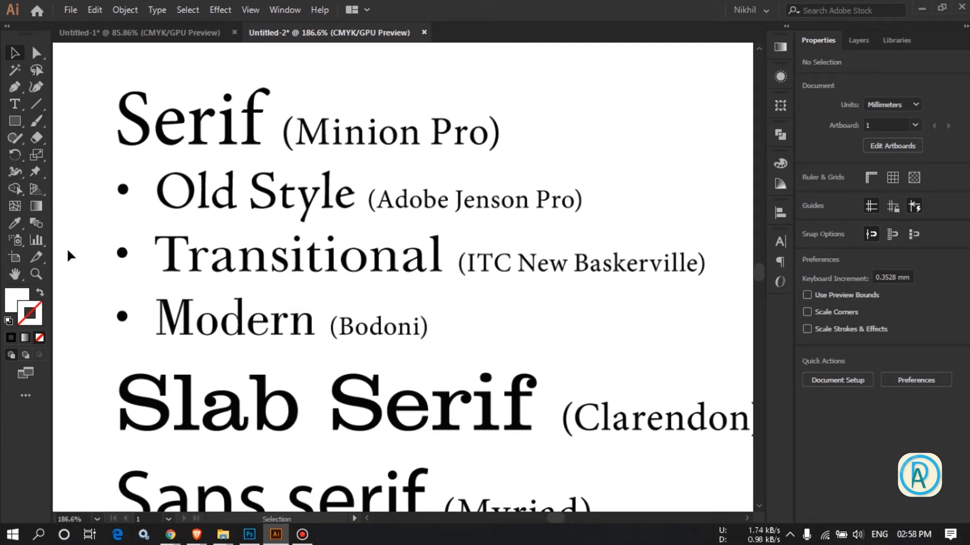
# Step: Switch the document to full-screen mode with the menu bar, keeping the Serif group in view
pyautogui.press('f')
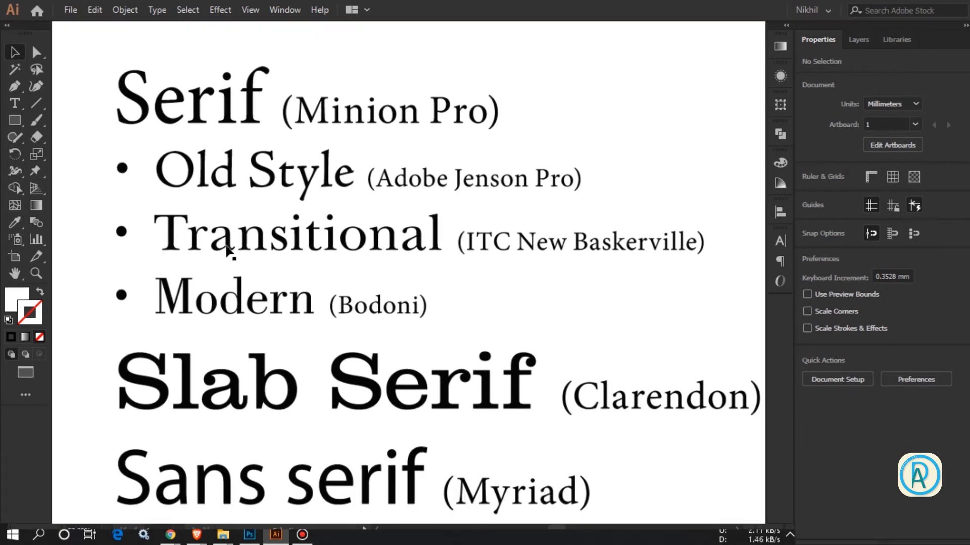
pyautogui.press('space')
pyautogui.moveTo(261, 225); pyautogui.dragTo(324, 250)
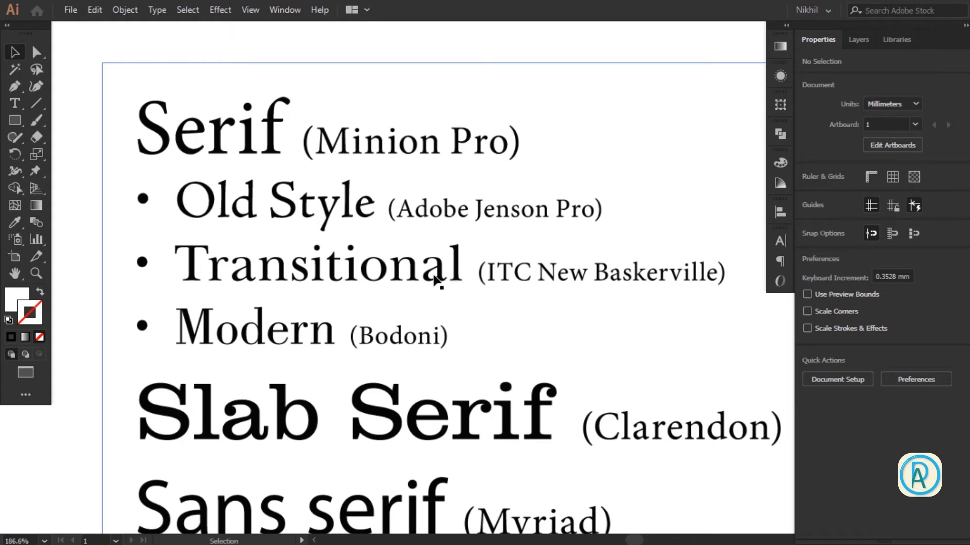
pyautogui.moveTo(325, 206); pyautogui.dragTo(340, 222)
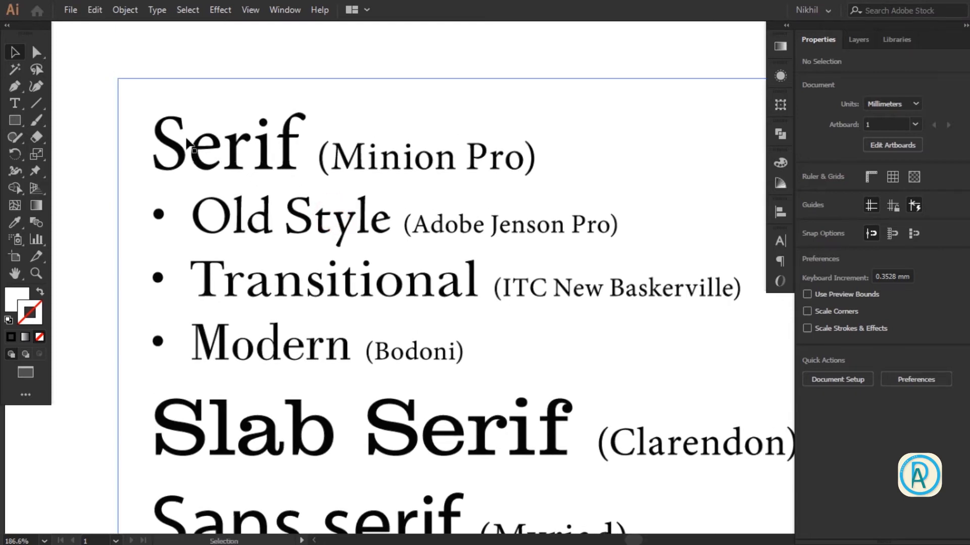
# Step: Inspect the letter strokes of the Serif heading up close, returning to the wider list
pyautogui.click(204, 198)
pyautogui.moveTo(224, 199); pyautogui.dragTo(366, 222)
pyautogui.moveTo(282, 167); pyautogui.dragTo(308, 194)
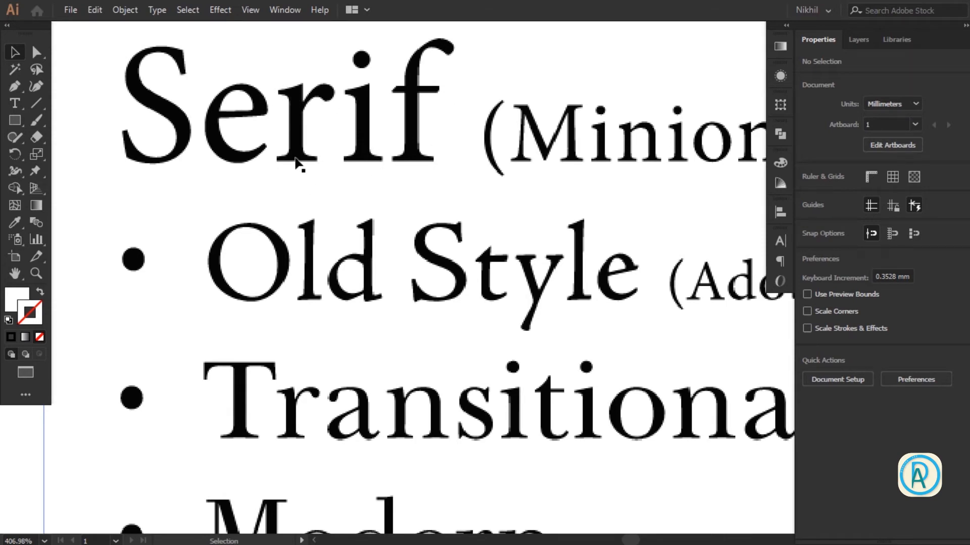
pyautogui.keyDown('ctrl'); pyautogui.keyDown('alt'); pyautogui.click(333, 181); pyautogui.keyUp('alt'); pyautogui.keyUp('ctrl')
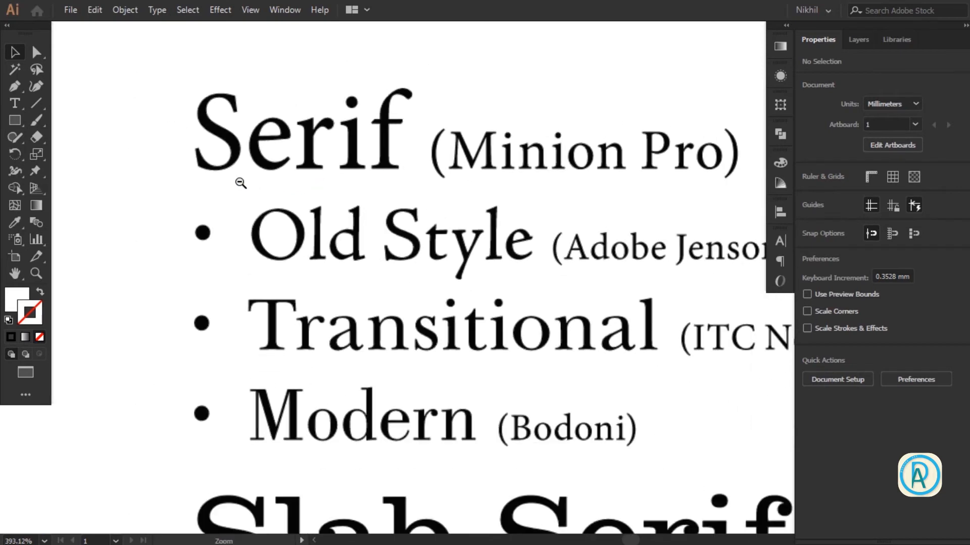
pyautogui.keyDown('ctrl'); pyautogui.keyDown('alt'); pyautogui.click(399, 235); pyautogui.keyUp('alt'); pyautogui.keyUp('ctrl')
pyautogui.keyDown('ctrl'); pyautogui.keyDown('alt'); pyautogui.click(359, 210); pyautogui.keyUp('alt'); pyautogui.keyUp('ctrl')
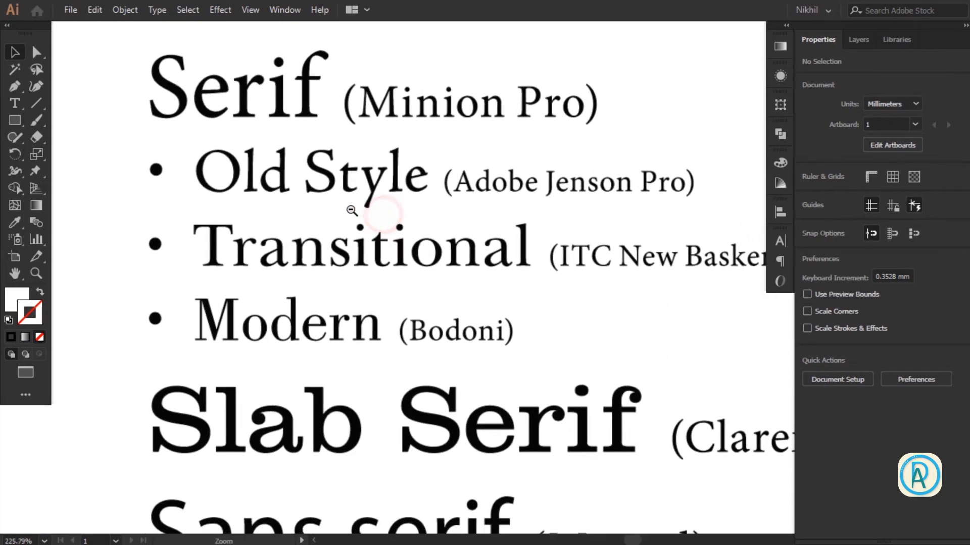
pyautogui.moveTo(362, 211); pyautogui.dragTo(329, 222)
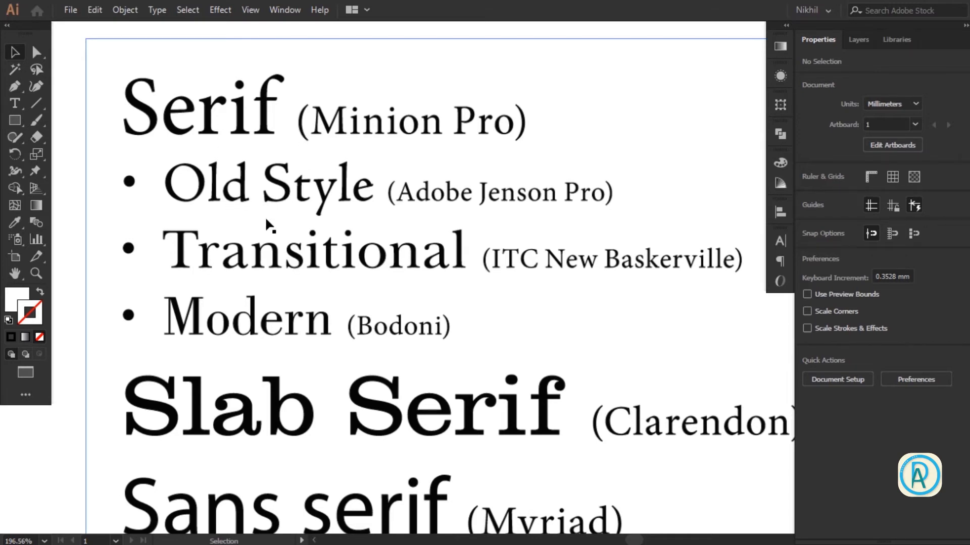
# Step: Compare the Serif subcategories with the Slab Serif and Sans serif samples below them
pyautogui.moveTo(318, 286); pyautogui.dragTo(290, 253)
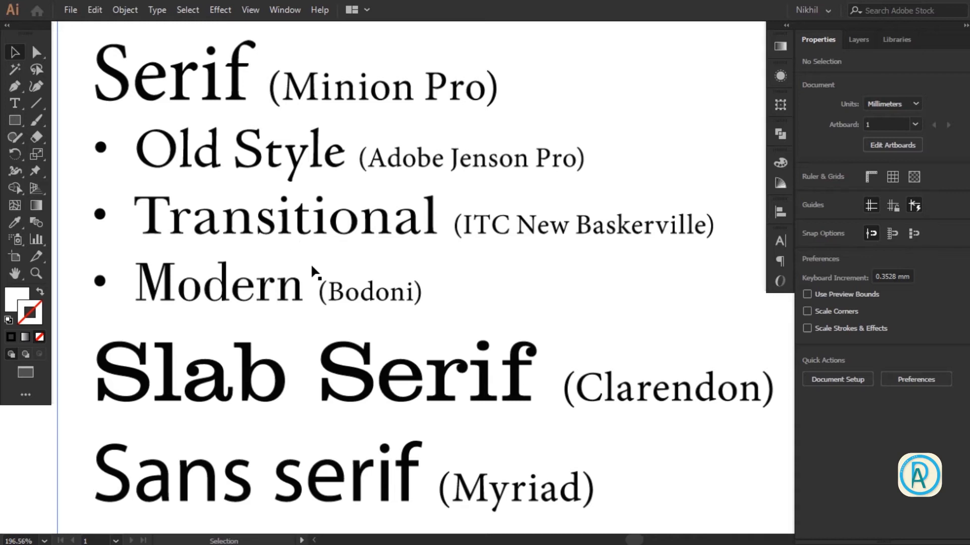
pyautogui.moveTo(277, 177); pyautogui.dragTo(291, 217)
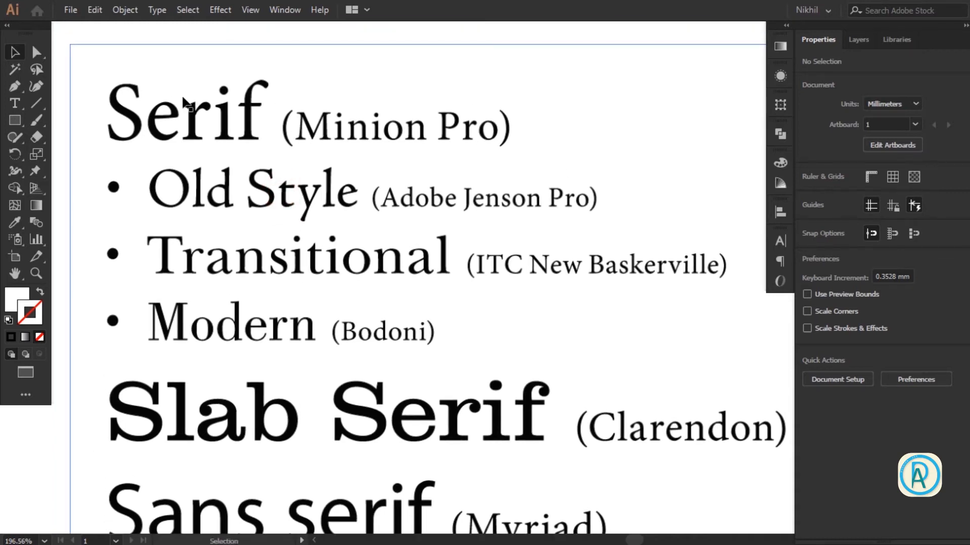
pyautogui.scroll(-1, 215, 172)
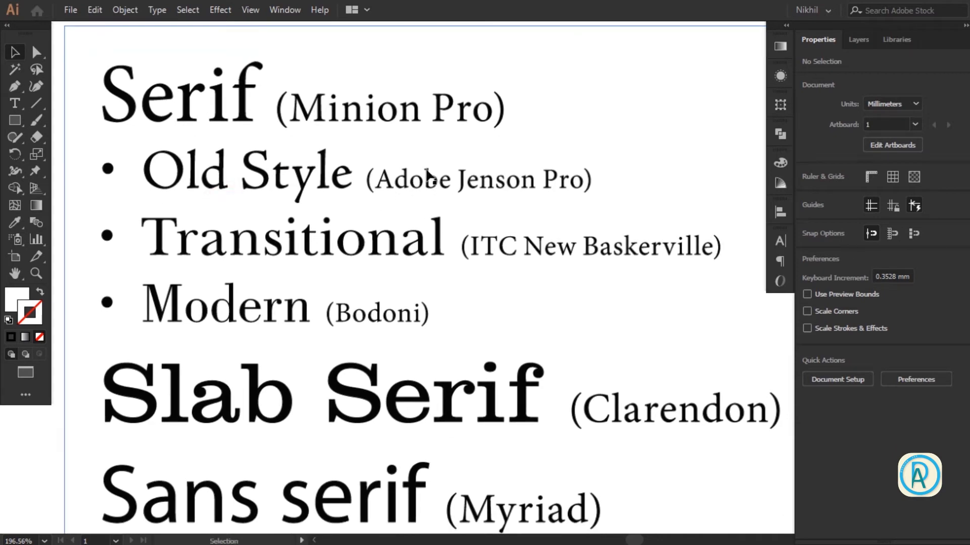
pyautogui.scroll(-1, 455, 182)
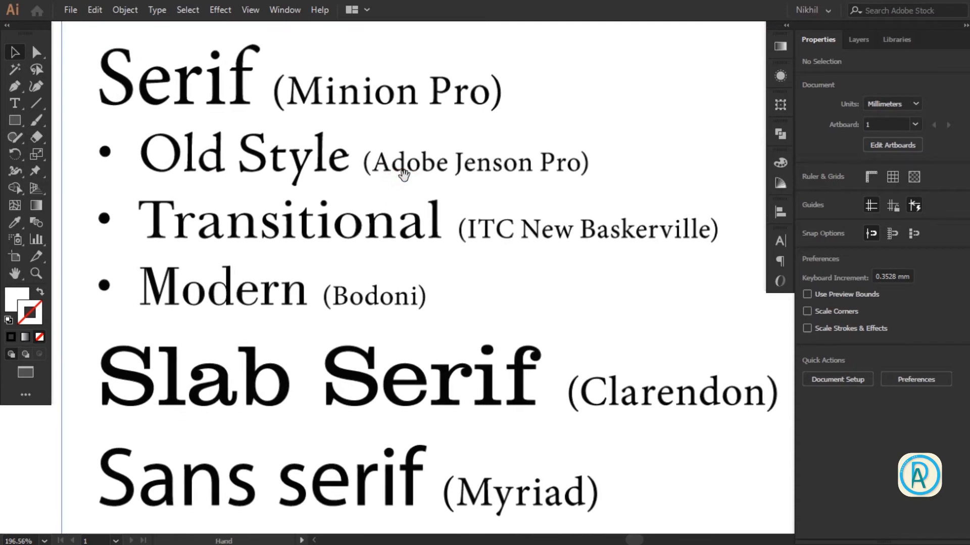
pyautogui.scroll(-6, 367, 236)
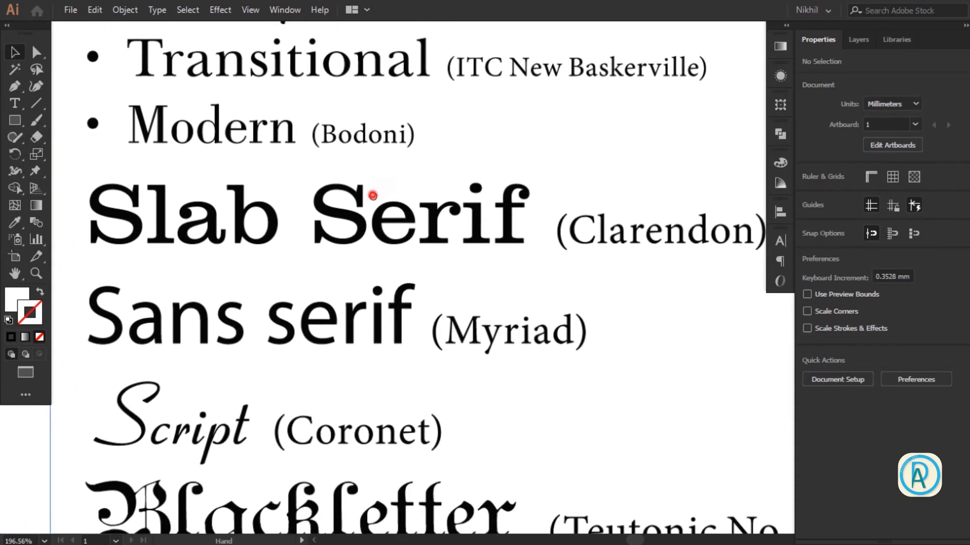
pyautogui.scroll(-1, 318, 232)
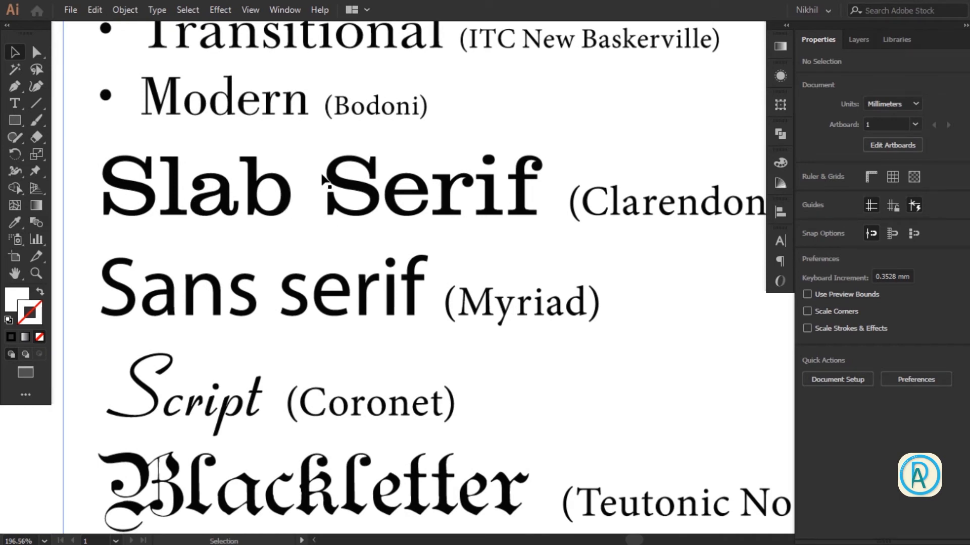
pyautogui.scroll(5, 323, 172)
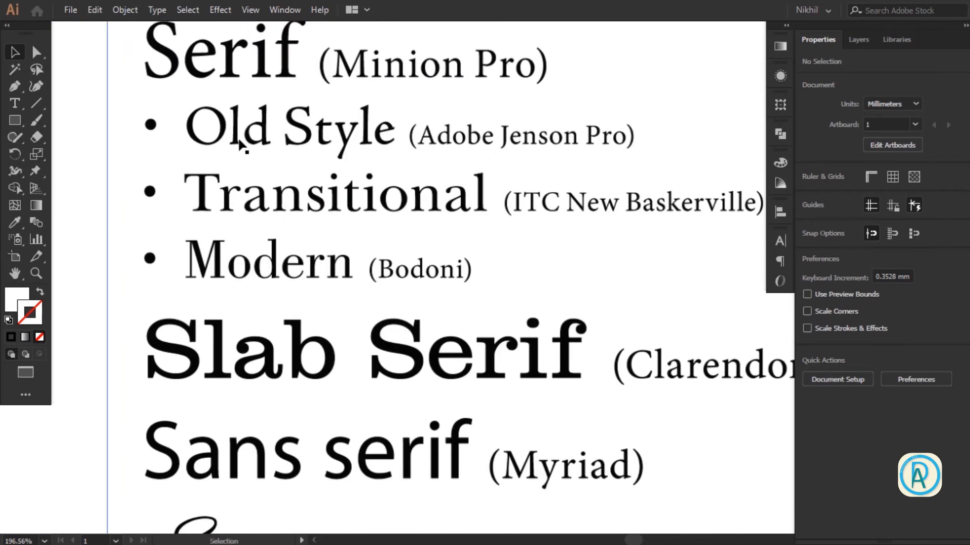
pyautogui.scroll(-3, 403, 445)
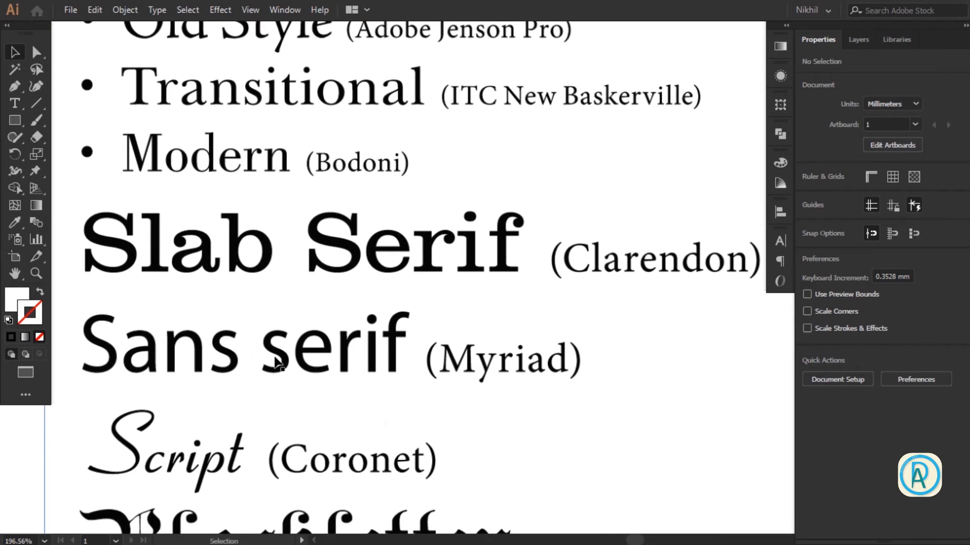
# Step: Inspect the letterforms of the Old Style, Transitional and Modern samples up close
pyautogui.press('space')
pyautogui.moveTo(324, 190); pyautogui.dragTo(368, 234)
pyautogui.keyDown('ctrl'); pyautogui.keyDown('alt'); pyautogui.click(357, 226); pyautogui.keyUp('alt'); pyautogui.keyUp('ctrl')
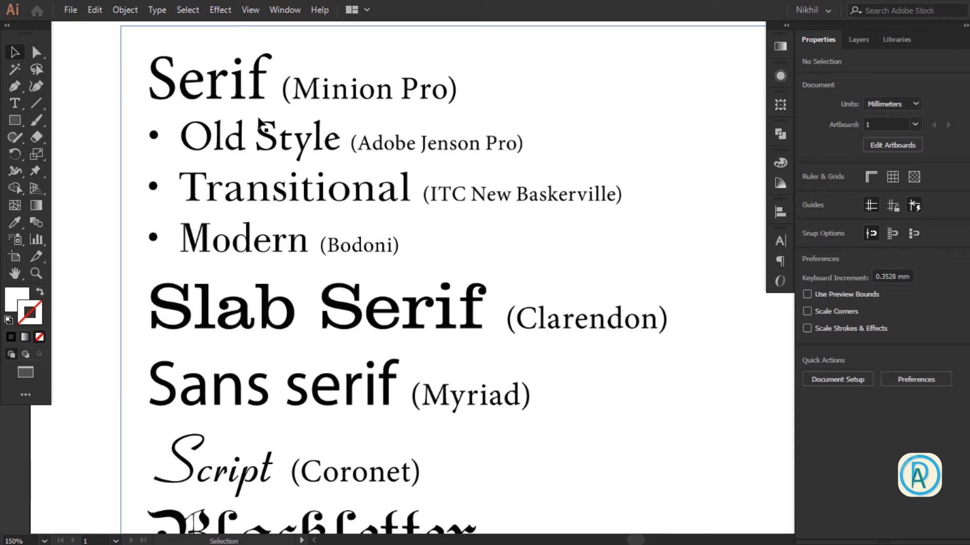
pyautogui.press('z')
pyautogui.moveTo(232, 121); pyautogui.dragTo(429, 212)
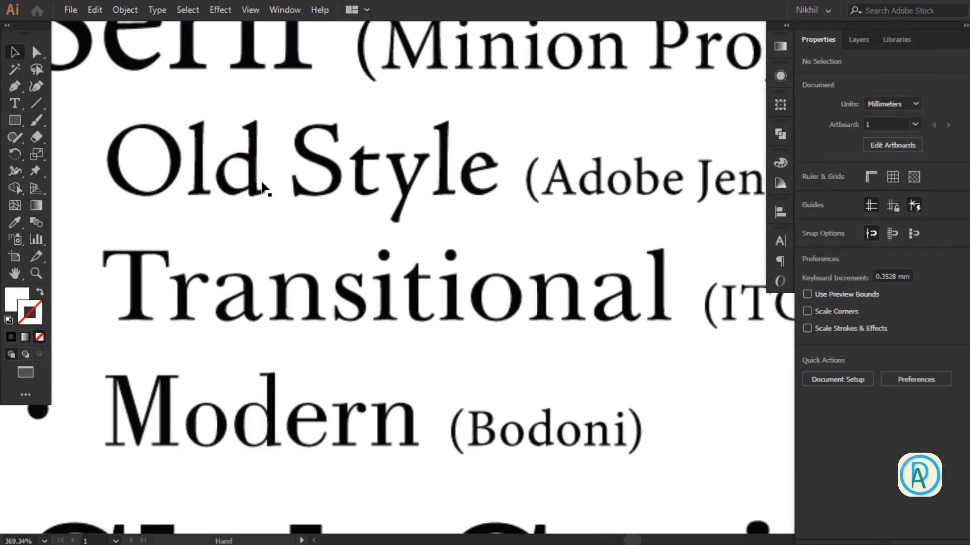
pyautogui.press('space')
pyautogui.keyDown('ctrl'); pyautogui.keyDown('alt'); pyautogui.click(416, 248); pyautogui.keyUp('alt'); pyautogui.keyUp('ctrl')
pyautogui.keyDown('ctrl'); pyautogui.keyDown('alt'); pyautogui.click(416, 248); pyautogui.keyUp('alt'); pyautogui.keyUp('ctrl')
pyautogui.moveTo(471, 343); pyautogui.dragTo(280, 150)
pyautogui.moveTo(296, 405); pyautogui.dragTo(323, 351)
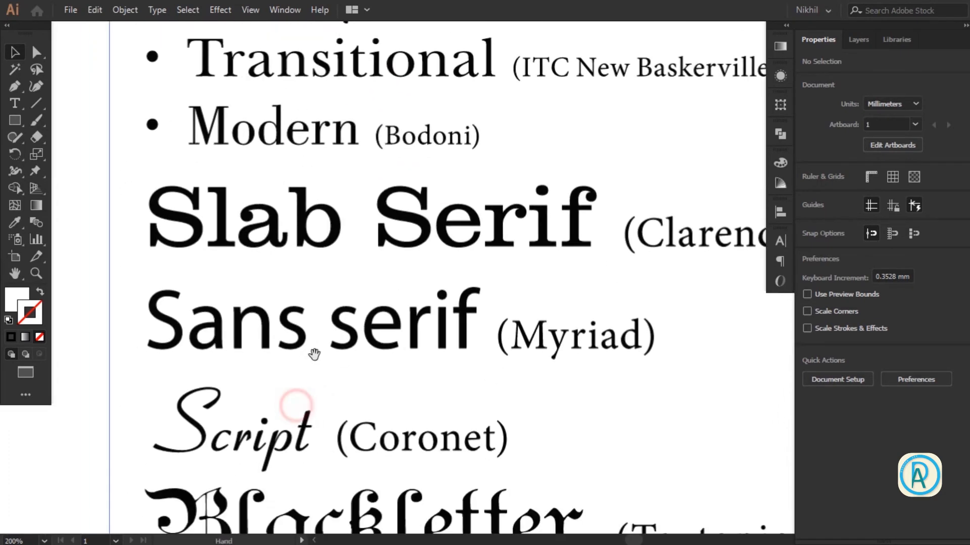
# Step: Compare the stroke endings of the Sans serif sample with those of Slab Serif up close
pyautogui.keyDown('ctrl'); pyautogui.click(200, 320); pyautogui.keyUp('ctrl')
pyautogui.moveTo(316, 360); pyautogui.dragTo(351, 367)
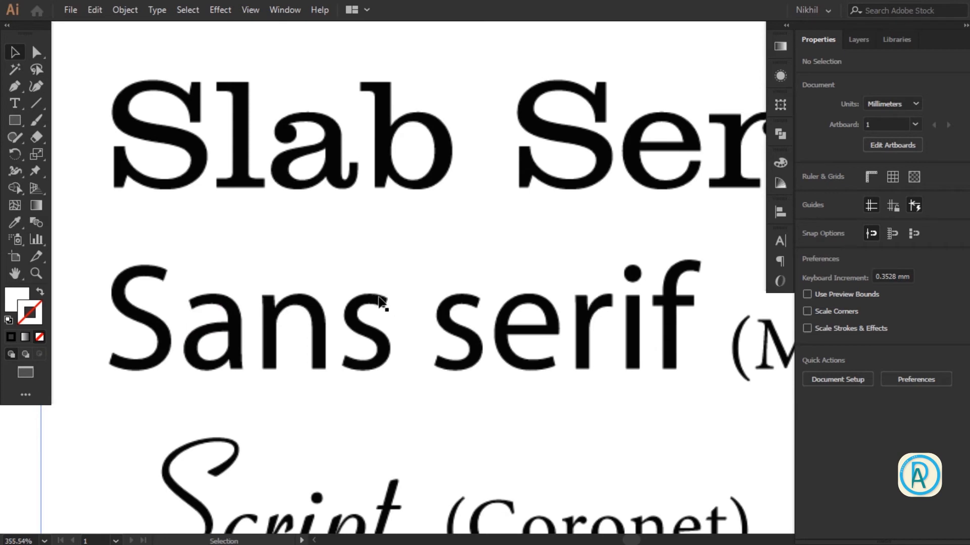
pyautogui.keyDown('ctrl'); pyautogui.keyDown('alt'); pyautogui.click(480, 298); pyautogui.keyUp('alt'); pyautogui.keyUp('ctrl')
pyautogui.keyDown('ctrl'); pyautogui.keyDown('alt'); pyautogui.click(481, 298); pyautogui.keyUp('alt'); pyautogui.keyUp('ctrl')
pyautogui.keyDown('ctrl'); pyautogui.keyDown('alt'); pyautogui.click(480, 298); pyautogui.keyUp('alt'); pyautogui.keyUp('ctrl')
pyautogui.moveTo(431, 246); pyautogui.dragTo(220, 441)
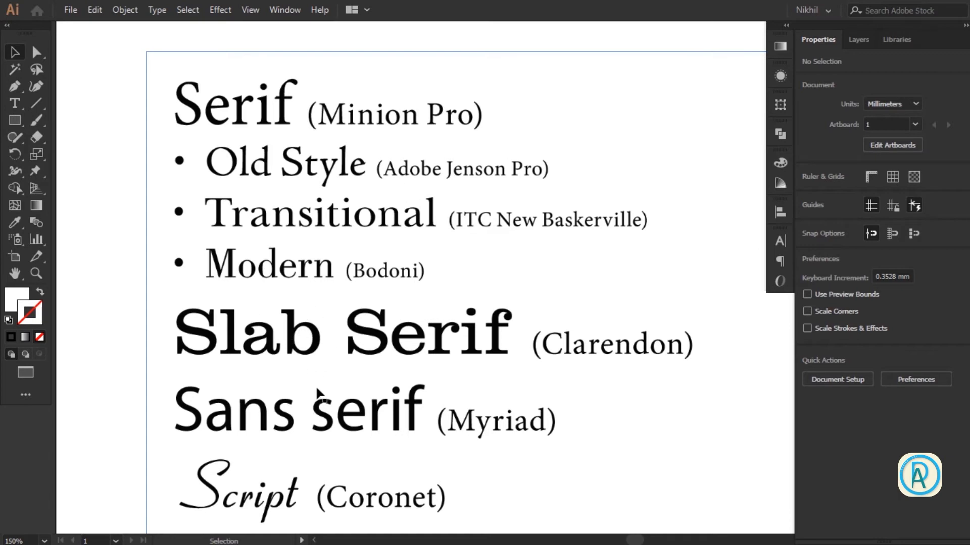
pyautogui.moveTo(294, 357); pyautogui.dragTo(420, 369)
pyautogui.moveTo(396, 366); pyautogui.dragTo(373, 346)
pyautogui.keyDown('ctrl'); pyautogui.keyDown('alt'); pyautogui.click(245, 317); pyautogui.keyUp('alt'); pyautogui.keyUp('ctrl')
pyautogui.keyDown('ctrl'); pyautogui.keyDown('alt'); pyautogui.click(247, 318); pyautogui.keyUp('alt'); pyautogui.keyUp('ctrl')
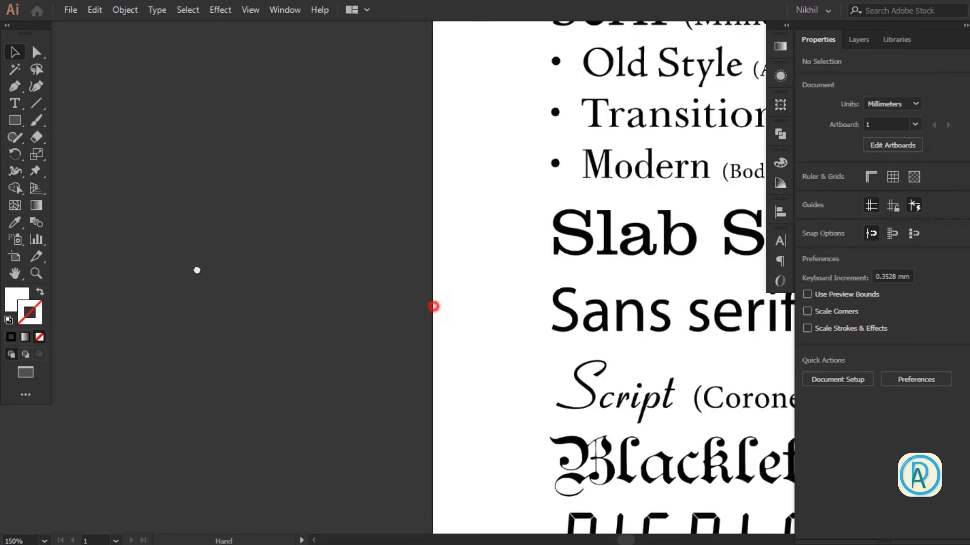
pyautogui.moveTo(434, 305); pyautogui.dragTo(23, 268)
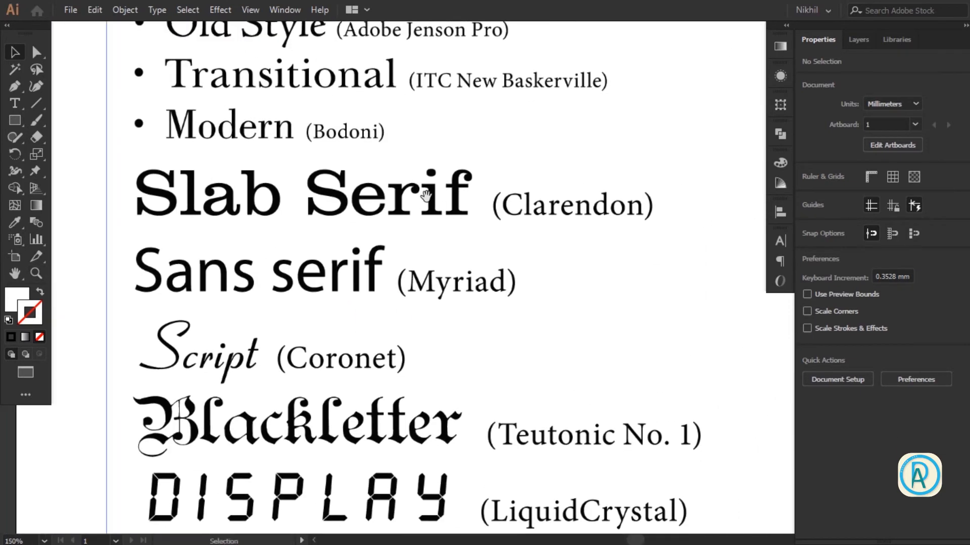
# Step: Review the Slab Serif sample against the Serif group, continuing down to the Script sample
pyautogui.scroll(1, 445, 207)
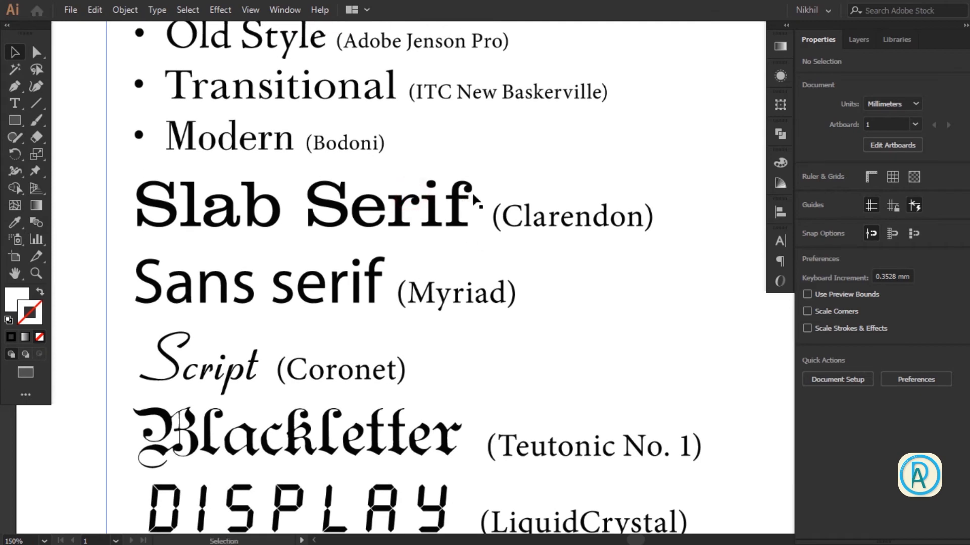
pyautogui.scroll(5, 407, 186)
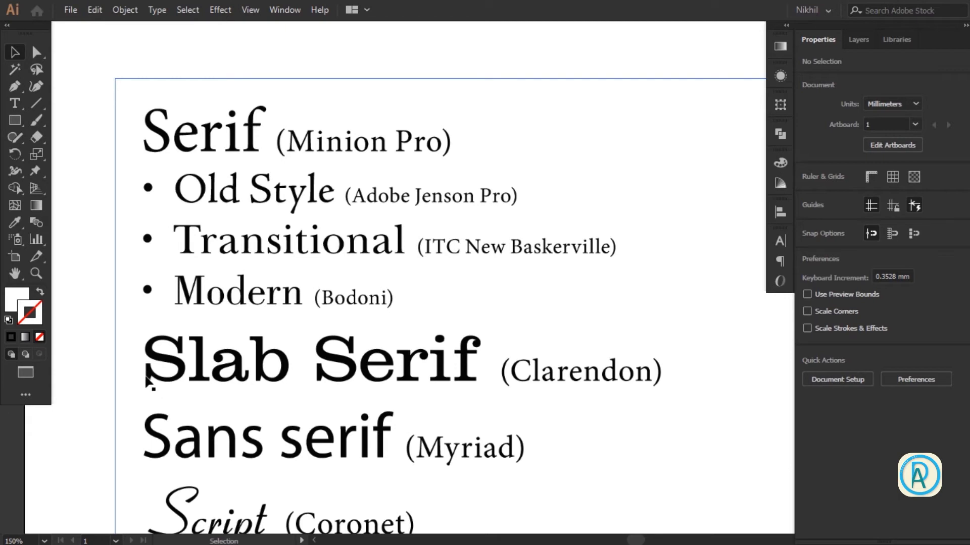
pyautogui.moveTo(329, 367); pyautogui.dragTo(314, 284)
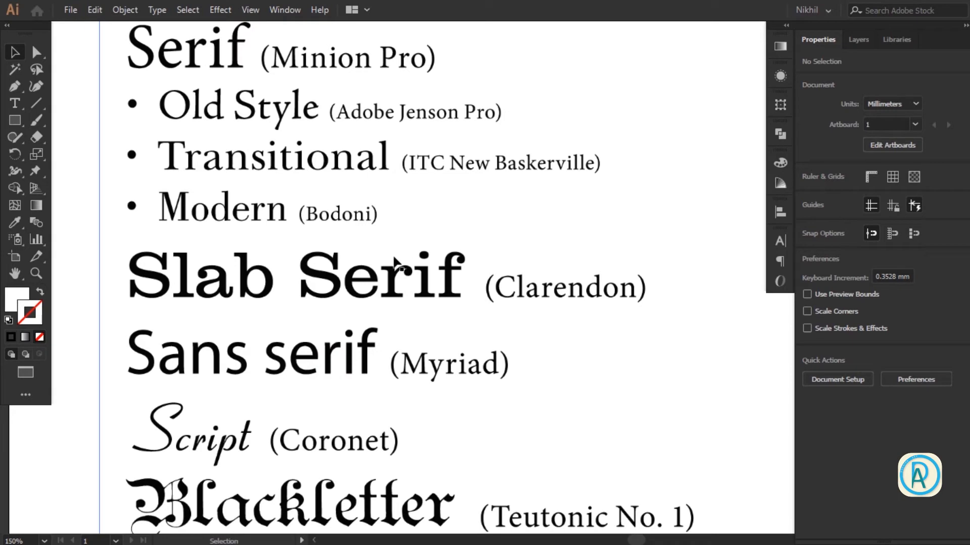
pyautogui.press('space')
pyautogui.moveTo(253, 424); pyautogui.dragTo(215, 299)
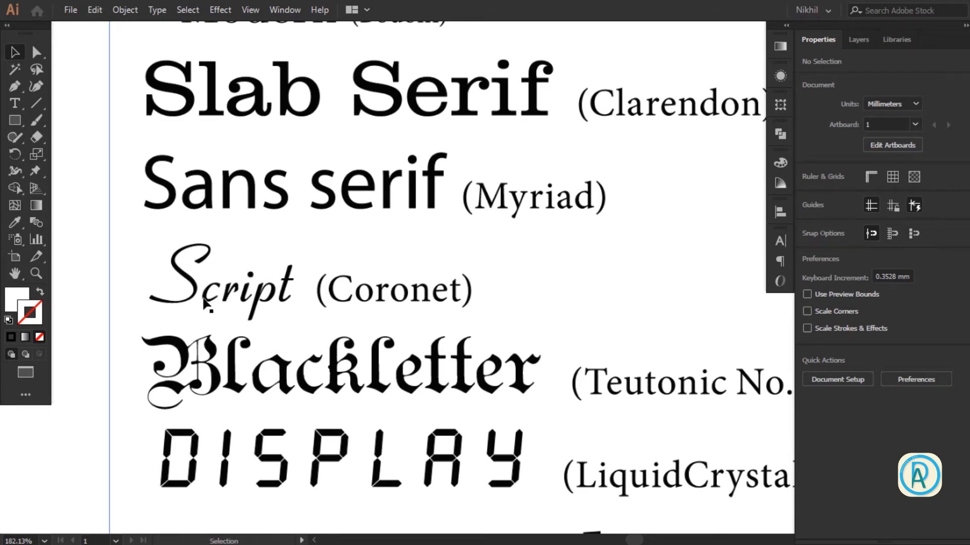
# Step: Examine the Script, Blackletter, Display, Monospaced and Dingbat samples with their font names
pyautogui.press('space')
pyautogui.press('space')
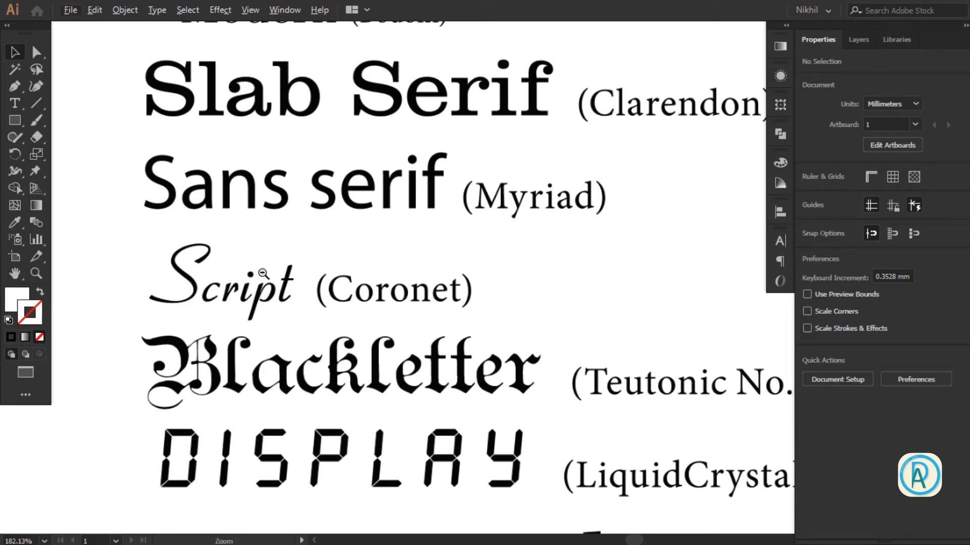
pyautogui.keyDown('ctrl'); pyautogui.keyDown('alt'); pyautogui.click(262, 273); pyautogui.keyUp('alt'); pyautogui.keyUp('ctrl')
pyautogui.keyDown('ctrl'); pyautogui.keyDown('alt'); pyautogui.click(351, 248); pyautogui.keyUp('alt'); pyautogui.keyUp('ctrl')
pyautogui.moveTo(498, 303); pyautogui.dragTo(270, 270)
pyautogui.press('space')
pyautogui.moveTo(396, 273); pyautogui.dragTo(350, 215)
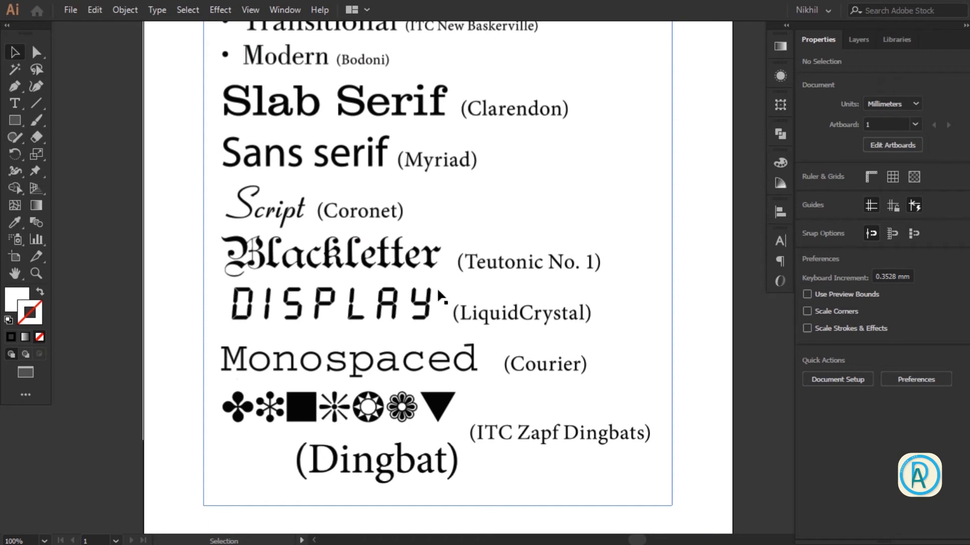
pyautogui.press('space')
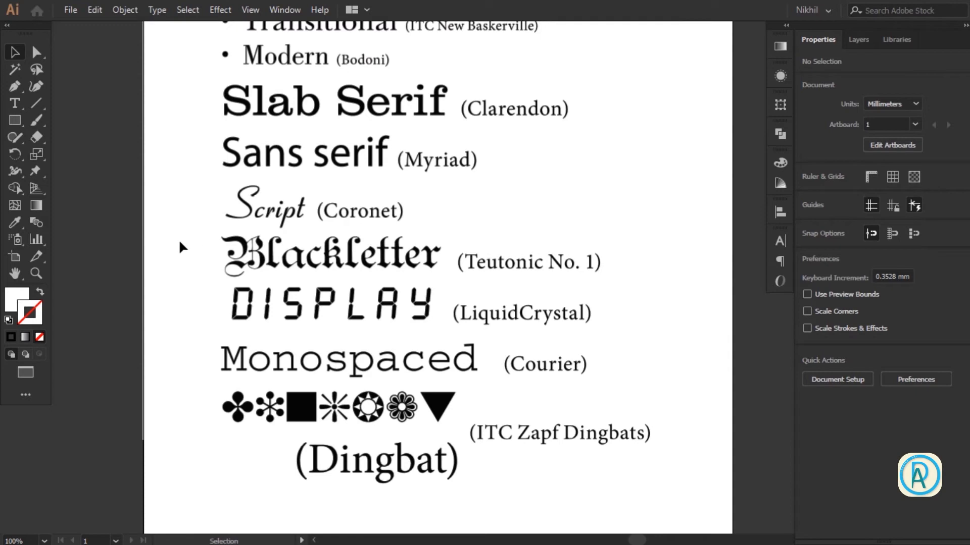
# Step: Cover the Blackletter through Dingbat samples with a white, stroke-free rectangle about 180 by 103 mm
pyautogui.click(15, 121)
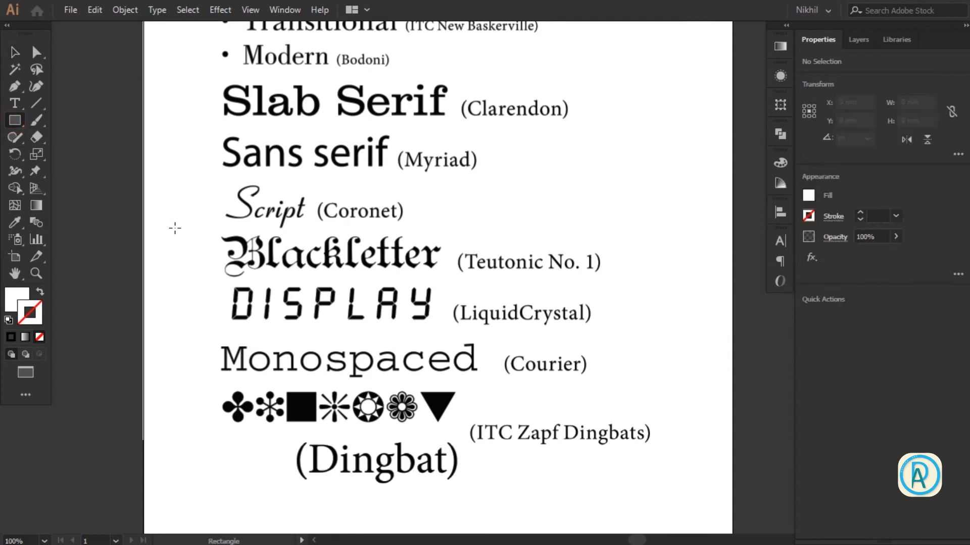
pyautogui.moveTo(180, 231); pyautogui.dragTo(685, 519)
pyautogui.click(14, 52)
pyautogui.scroll(5, 147, 119)
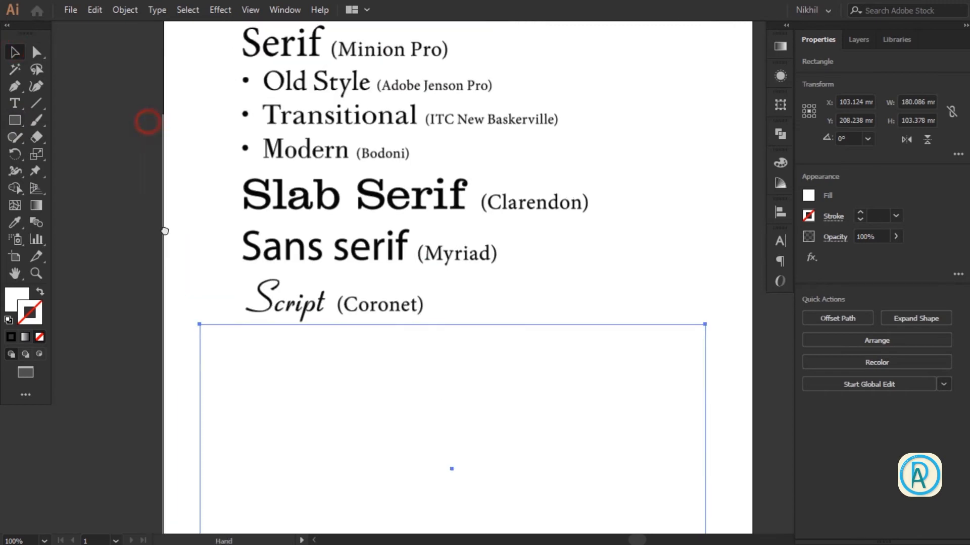
pyautogui.click(242, 186)
pyautogui.moveTo(227, 208); pyautogui.dragTo(232, 230)
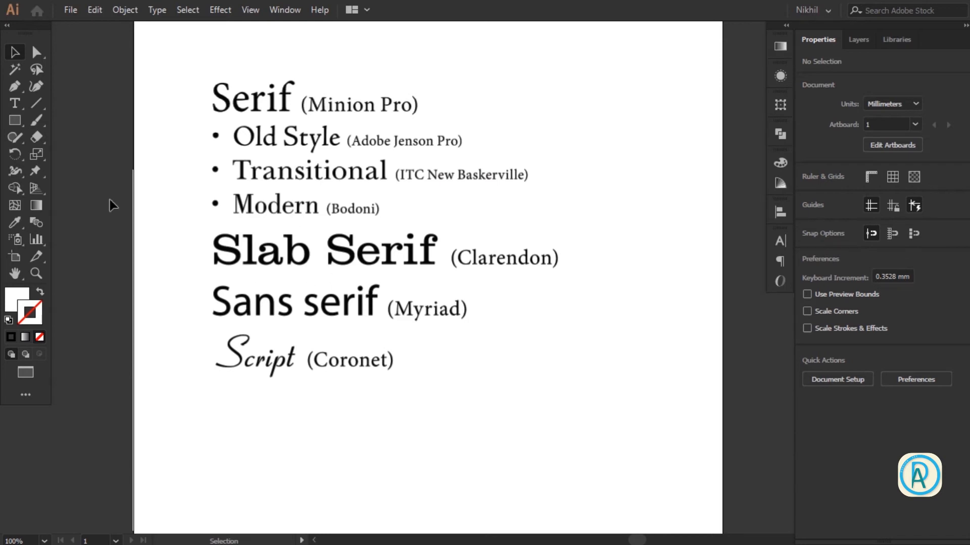
# Step: Try placing placeholder point text above the Serif sample and searching the font list for "coni"
pyautogui.moveTo(253, 158); pyautogui.dragTo(233, 270)
pyautogui.click(15, 104)
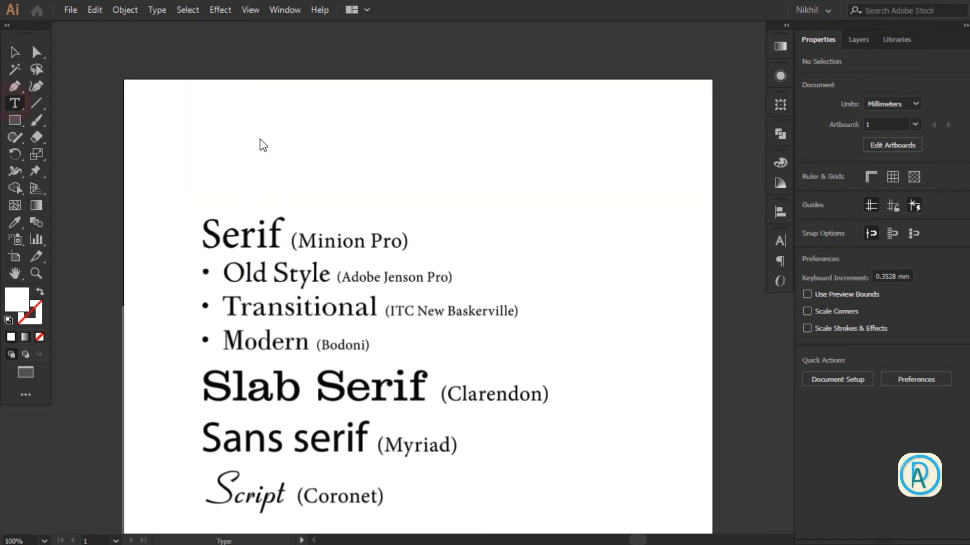
pyautogui.click(271, 130)
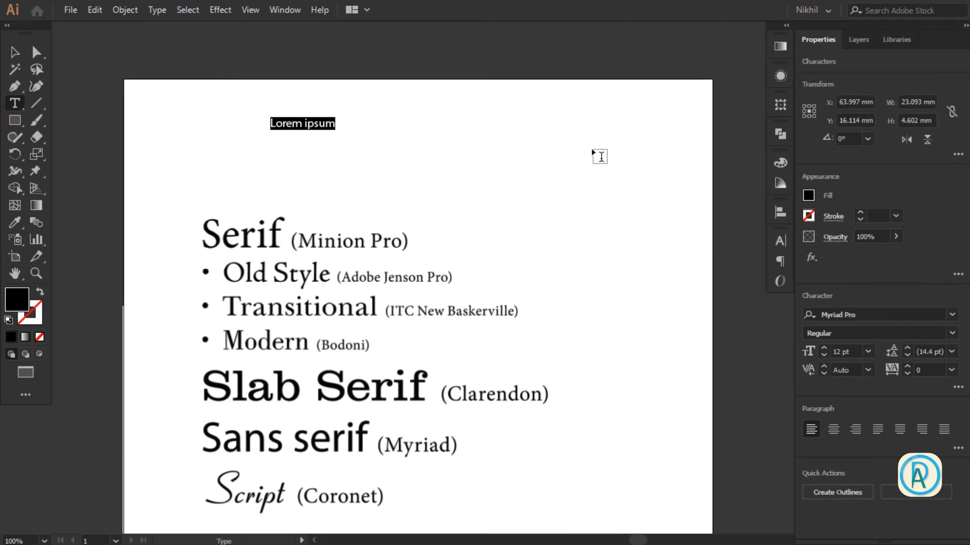
pyautogui.click(952, 315)
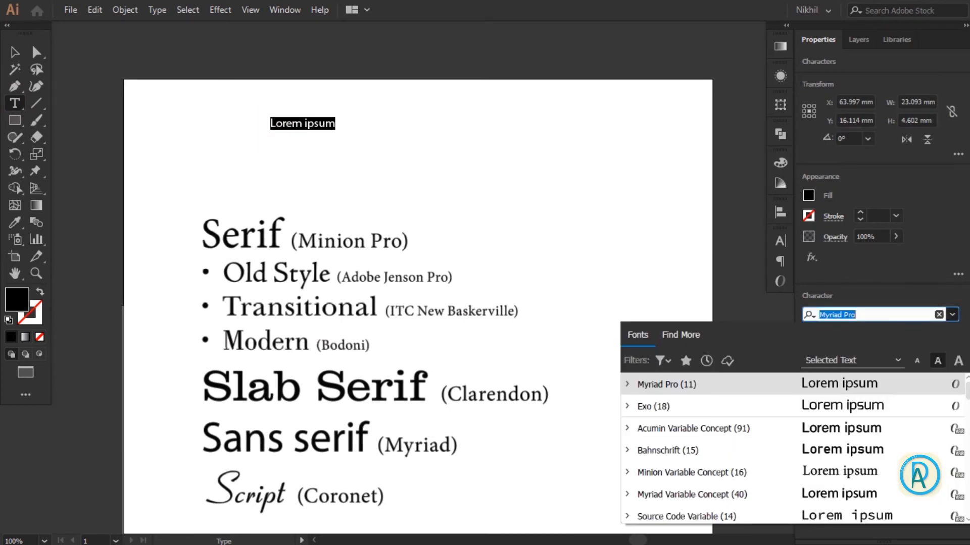
pyautogui.write('coni')
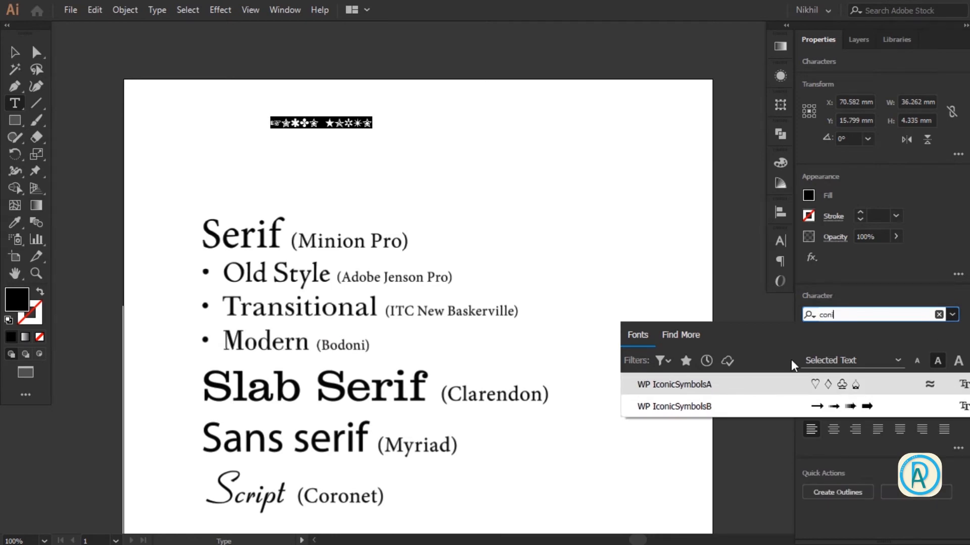
pyautogui.doubleClick(857, 315)
pyautogui.press('BackSpace')
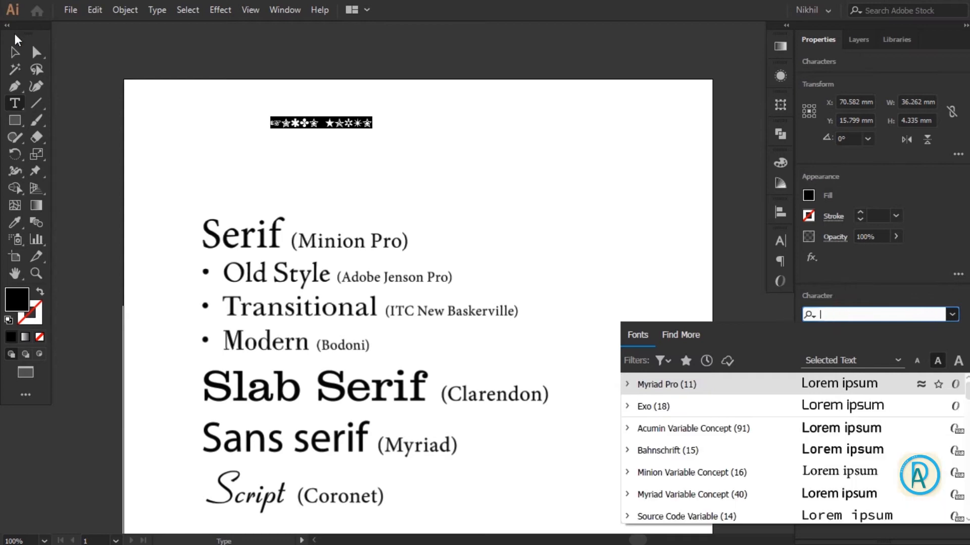
# Step: Delete the "Lorem ipsum" placeholder text above the Serif sample
pyautogui.click(15, 52)
pyautogui.click(163, 135)
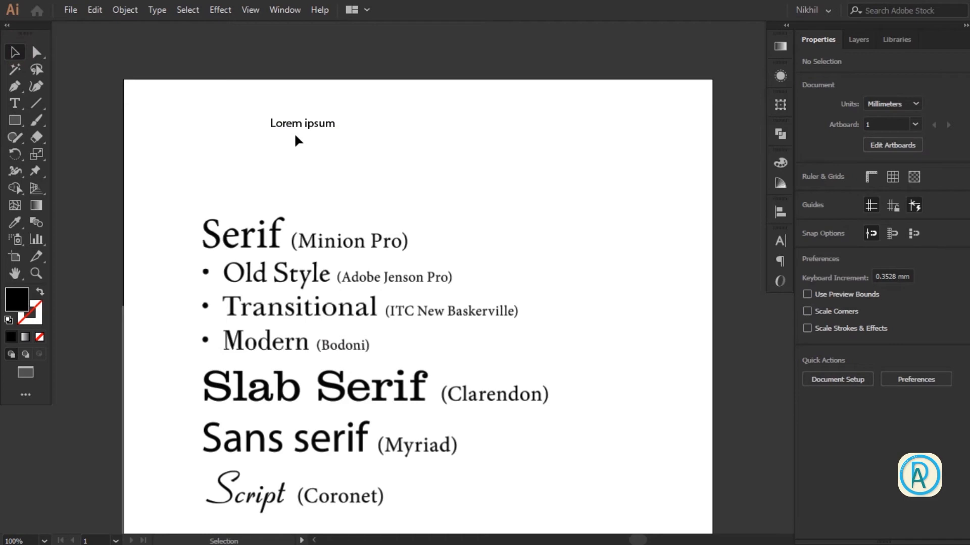
pyautogui.click(269, 124)
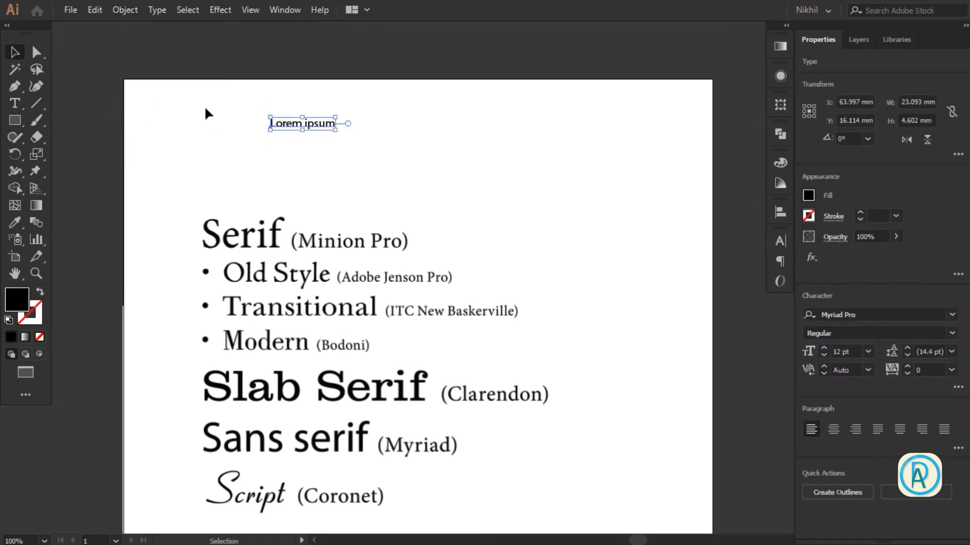
pyautogui.press('Delete')
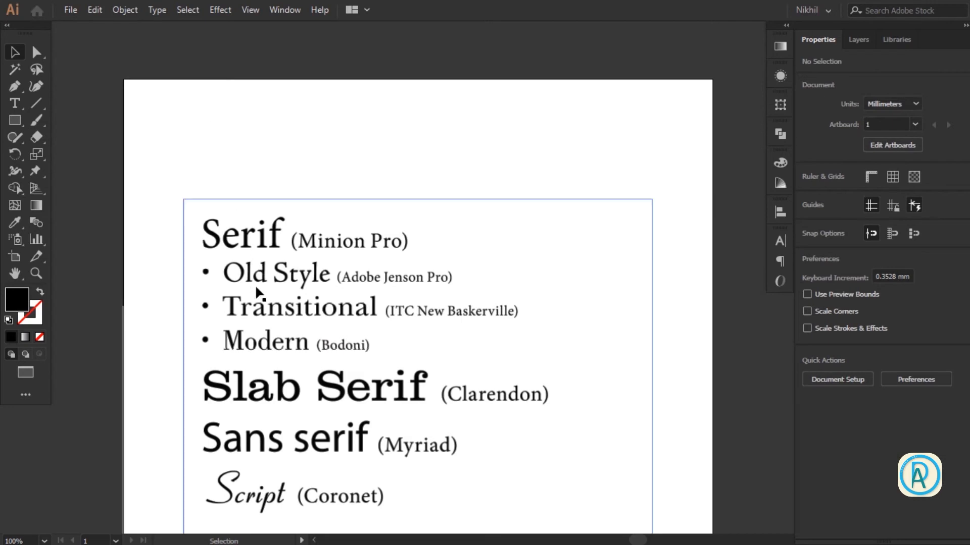
# Step: Review the uncovered samples from Serif down to Script as one complete list
pyautogui.scroll(-3, 237, 232)
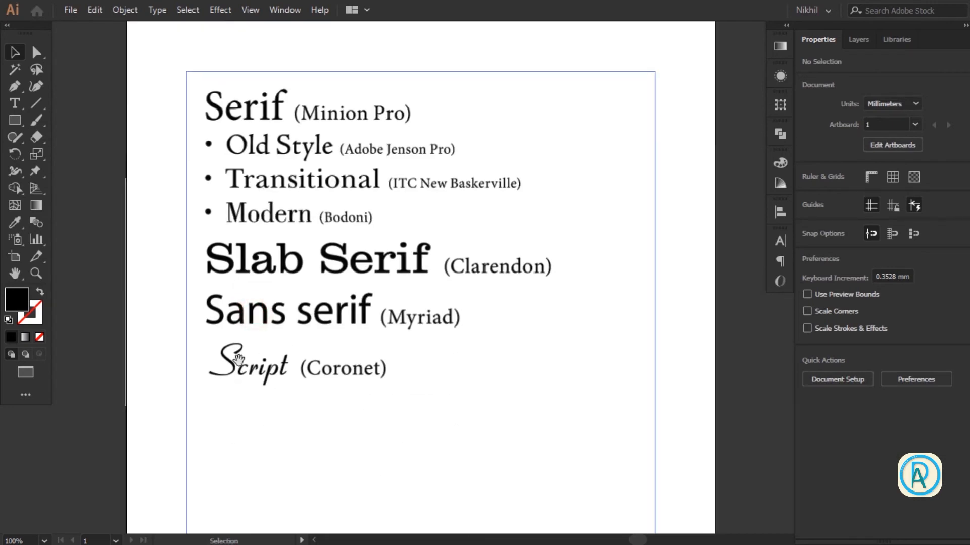
pyautogui.scroll(-1, 238, 348)
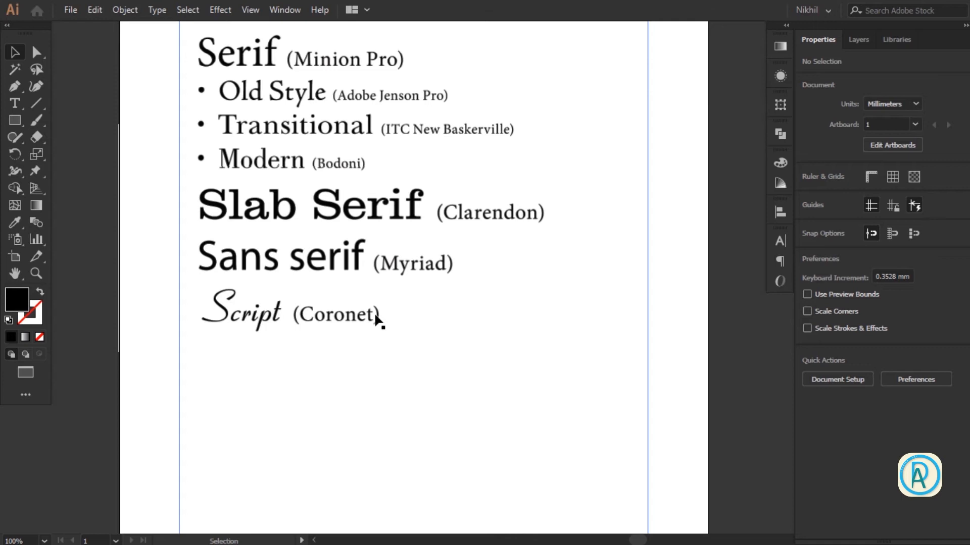
pyautogui.press('space')
pyautogui.moveTo(444, 172); pyautogui.dragTo(332, 190)
pyautogui.keyDown('ctrl'); pyautogui.keyDown('alt'); pyautogui.click(422, 223); pyautogui.keyUp('alt'); pyautogui.keyUp('ctrl')
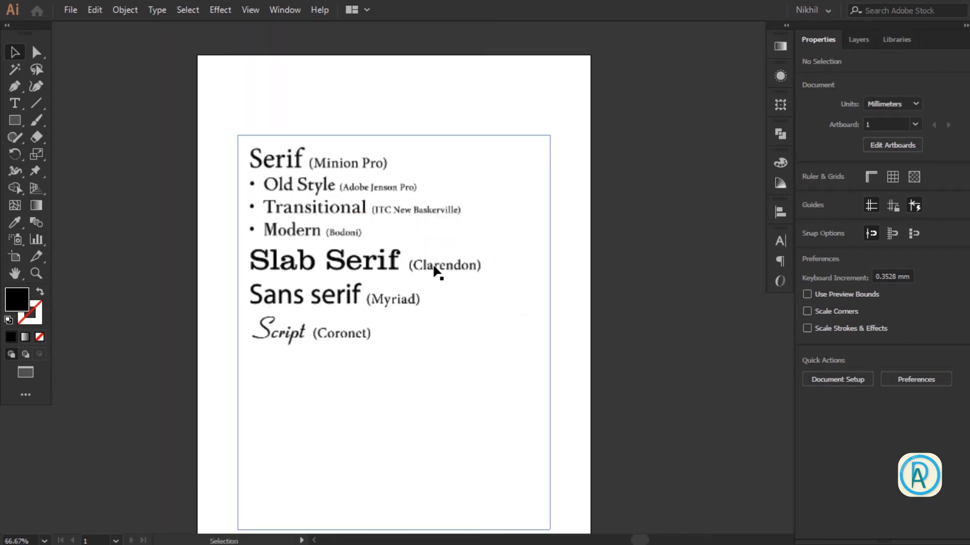
pyautogui.moveTo(396, 250)
pyautogui.mouseDown()
pyautogui.moveTo(397, 233)
pyautogui.moveTo(405, 255)
pyautogui.moveTo(392, 264)
pyautogui.mouseUp()
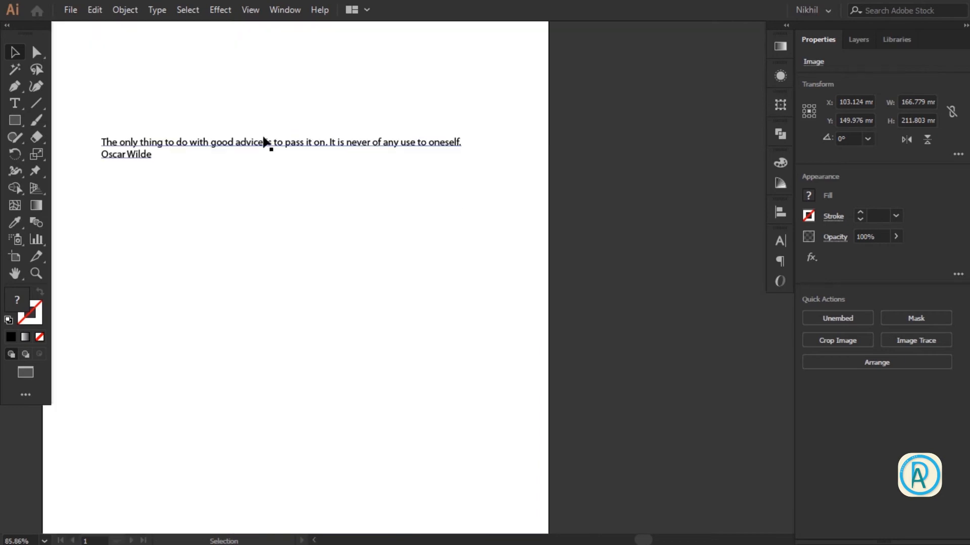
# Step: Examine the two-line Oscar Wilde quote up close, including its font and text size settings
pyautogui.click(294, 205)
pyautogui.moveTo(296, 211); pyautogui.dragTo(421, 263)
pyautogui.keyDown('ctrl'); pyautogui.keyDown('alt'); pyautogui.click(394, 240); pyautogui.keyUp('alt'); pyautogui.keyUp('ctrl')
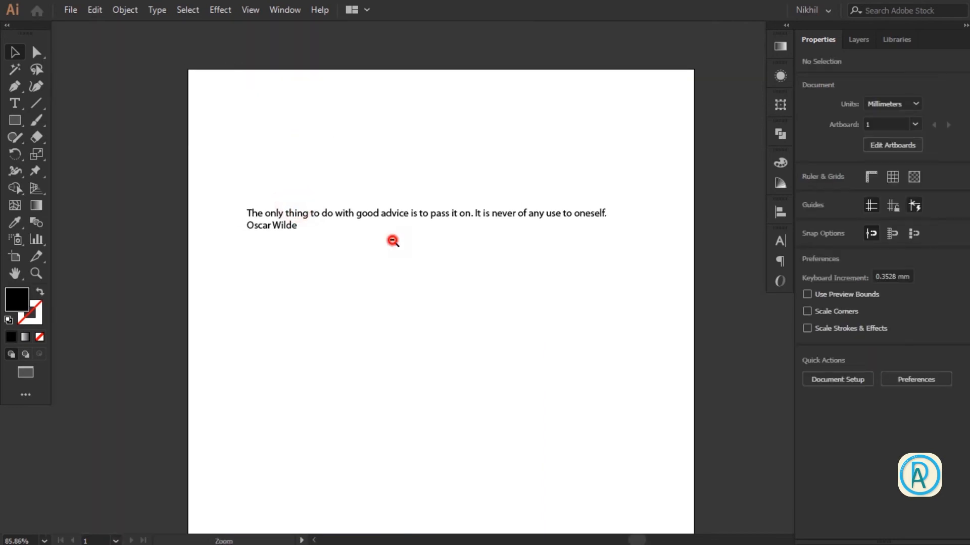
pyautogui.click(325, 199)
pyautogui.click(378, 197)
pyautogui.keyDown('ctrl'); pyautogui.click(366, 216); pyautogui.keyUp('ctrl')
pyautogui.moveTo(474, 312); pyautogui.dragTo(141, 158)
pyautogui.moveTo(281, 188)
pyautogui.mouseDown()
pyautogui.moveTo(244, 164)
pyautogui.moveTo(274, 192)
pyautogui.mouseUp()
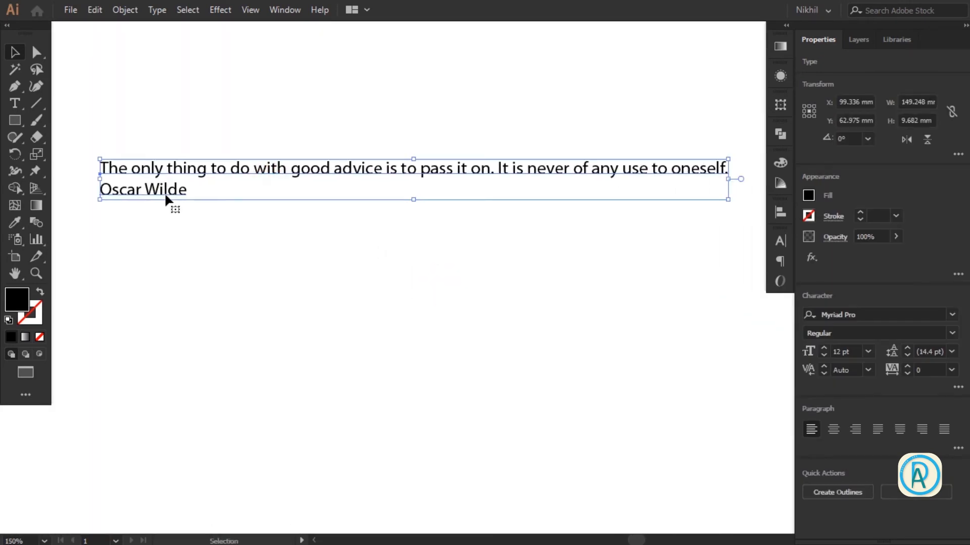
pyautogui.click(165, 210)
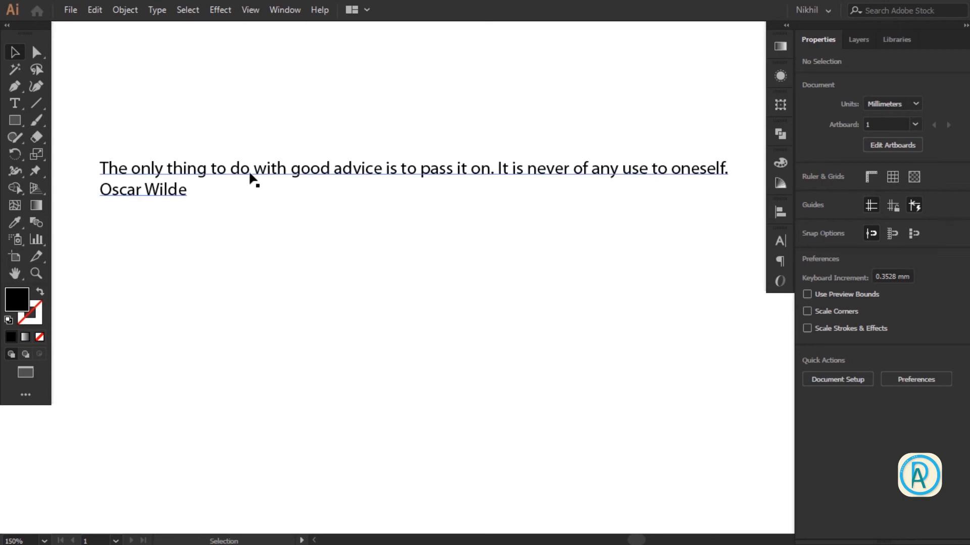
# Step: Move the Oscar Wilde quote slightly right and down the page, to about X 112.7 mm, Y 69.1 mm
pyautogui.keyDown('ctrl'); pyautogui.keyDown('alt'); pyautogui.click(266, 232); pyautogui.keyUp('alt'); pyautogui.keyUp('ctrl')
pyautogui.keyDown('ctrl'); pyautogui.keyDown('alt'); pyautogui.click(266, 231); pyautogui.keyUp('alt'); pyautogui.keyUp('ctrl')
pyautogui.moveTo(571, 363); pyautogui.dragTo(211, 244)
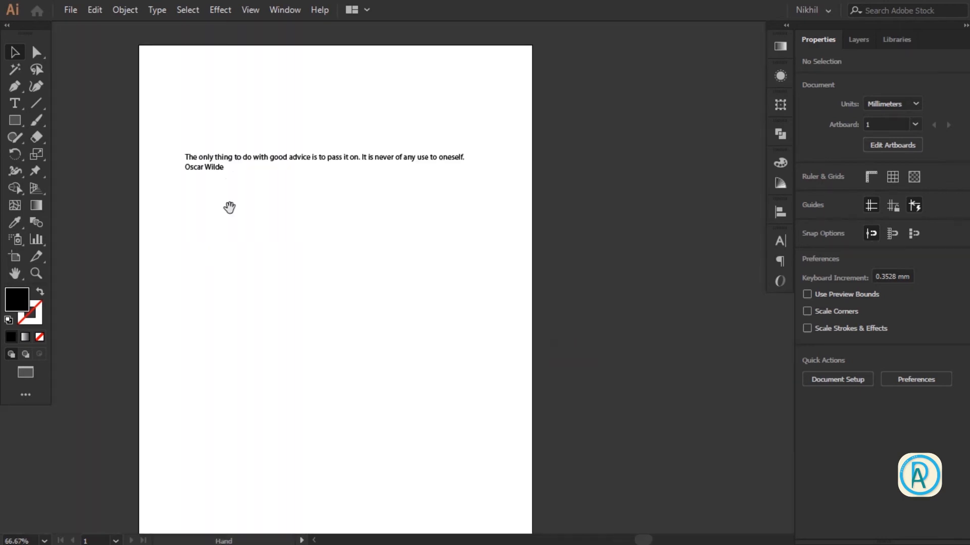
pyautogui.moveTo(232, 177); pyautogui.dragTo(245, 182)
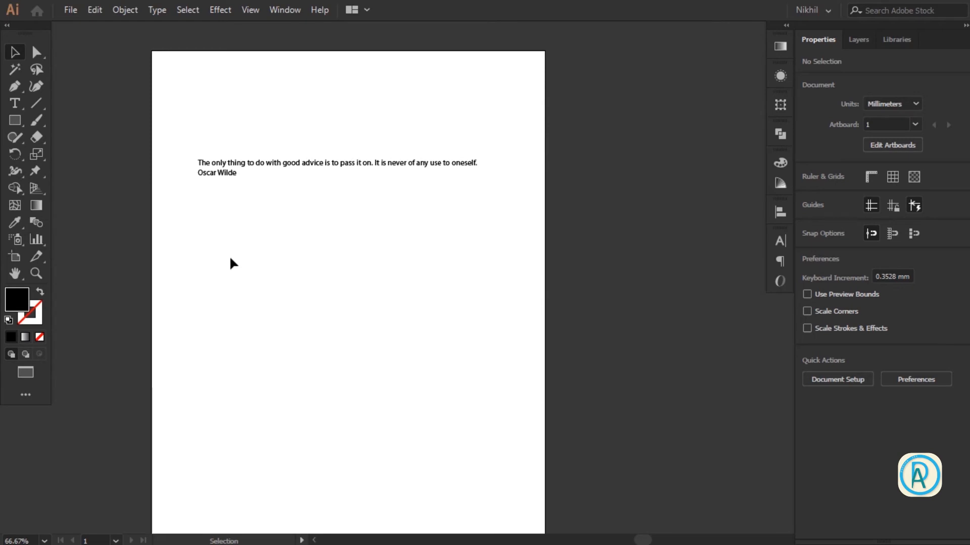
pyautogui.click(242, 165)
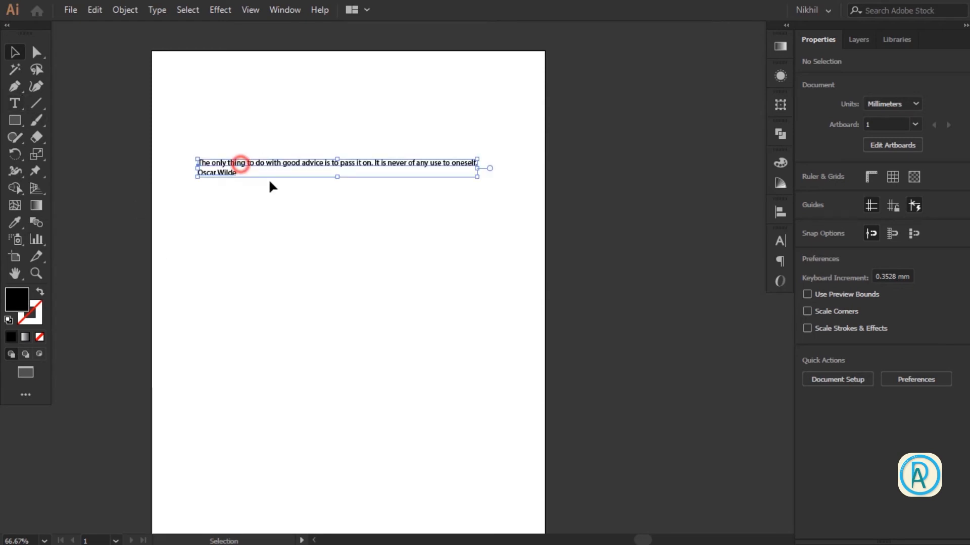
pyautogui.click(273, 172)
pyautogui.moveTo(277, 173); pyautogui.dragTo(302, 184)
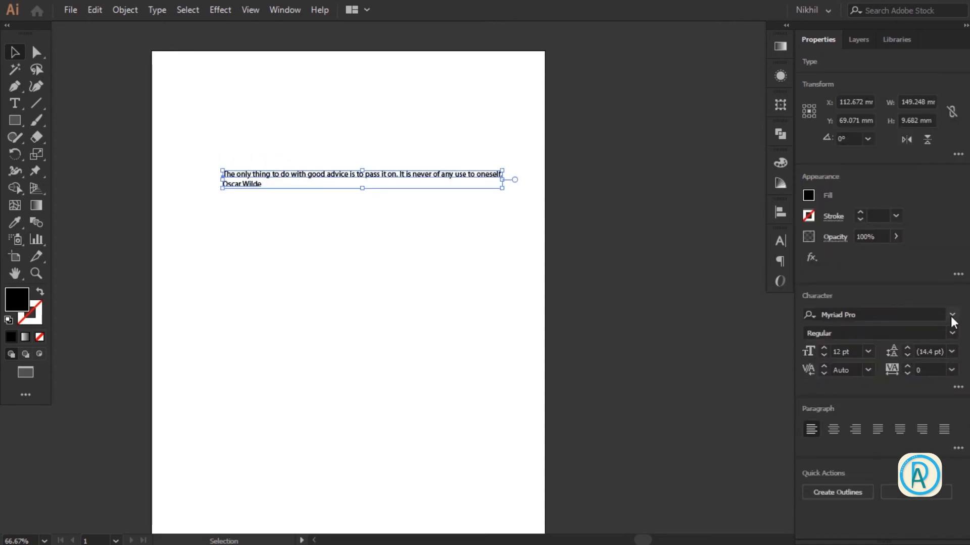
# Step: Change the font of the Oscar Wilde quote to Impact
pyautogui.click(885, 314)
pyautogui.click(883, 317)
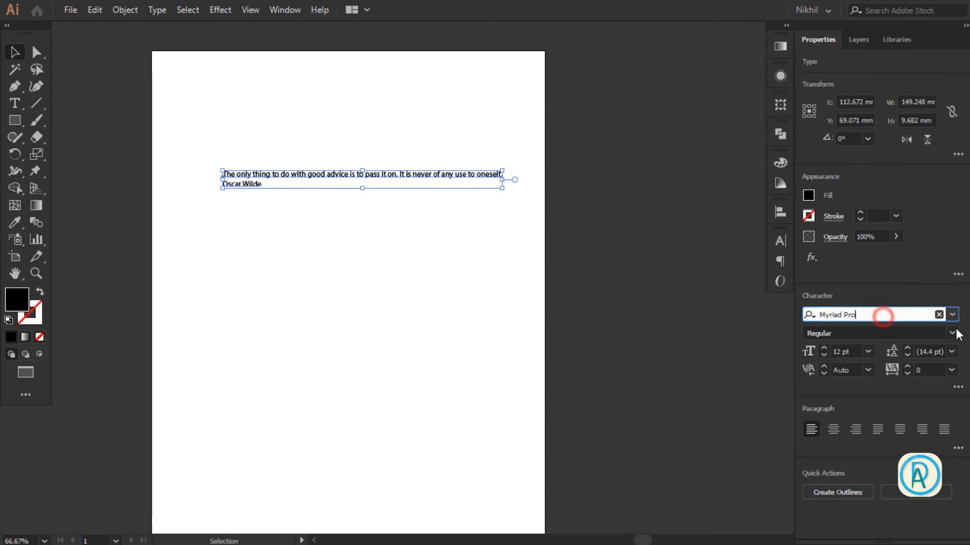
pyautogui.click(952, 315)
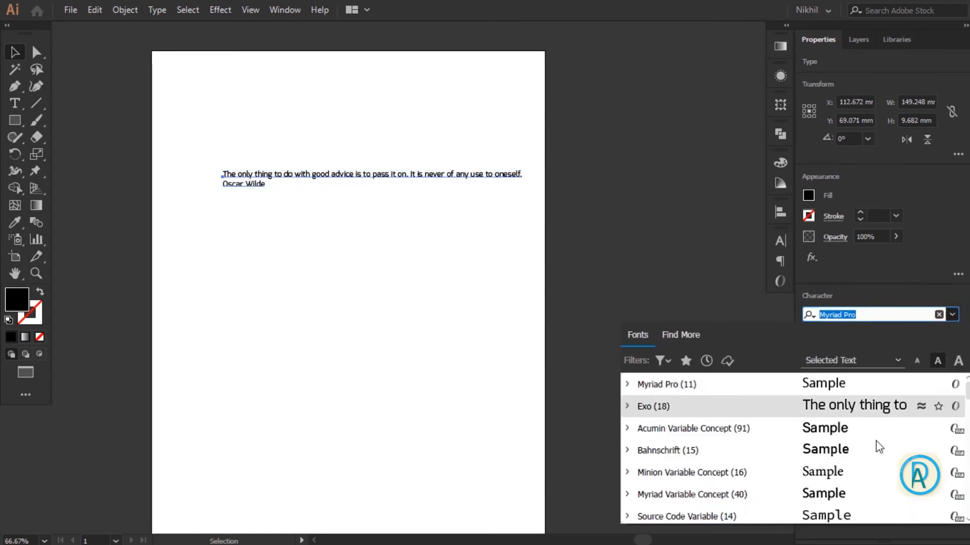
pyautogui.scroll(-5, 874, 444)
pyautogui.press('BackSpace')
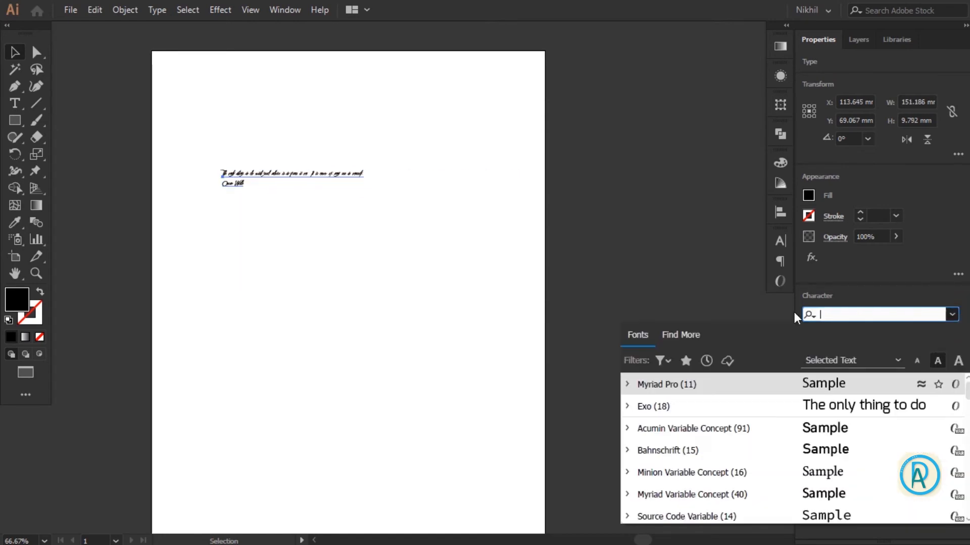
pyautogui.write('impe')
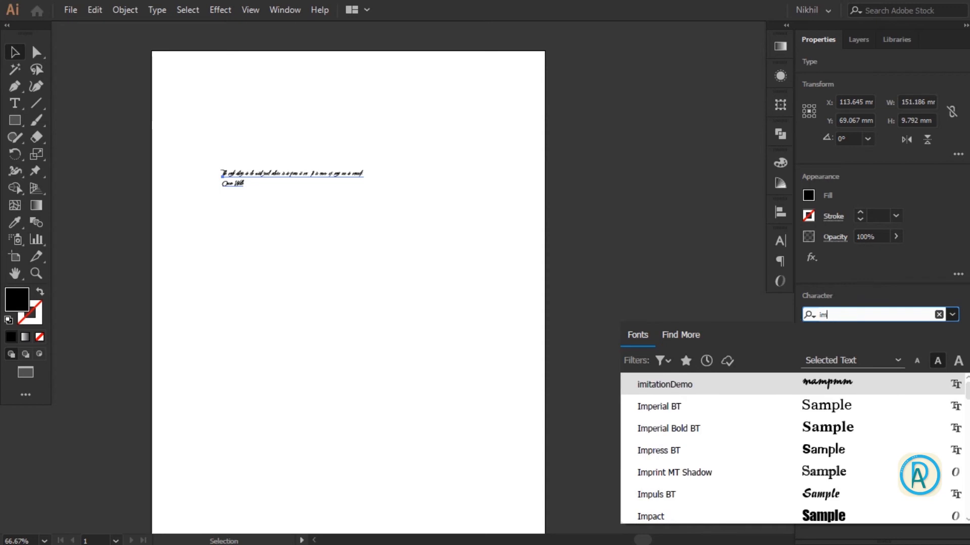
pyautogui.click(836, 383)
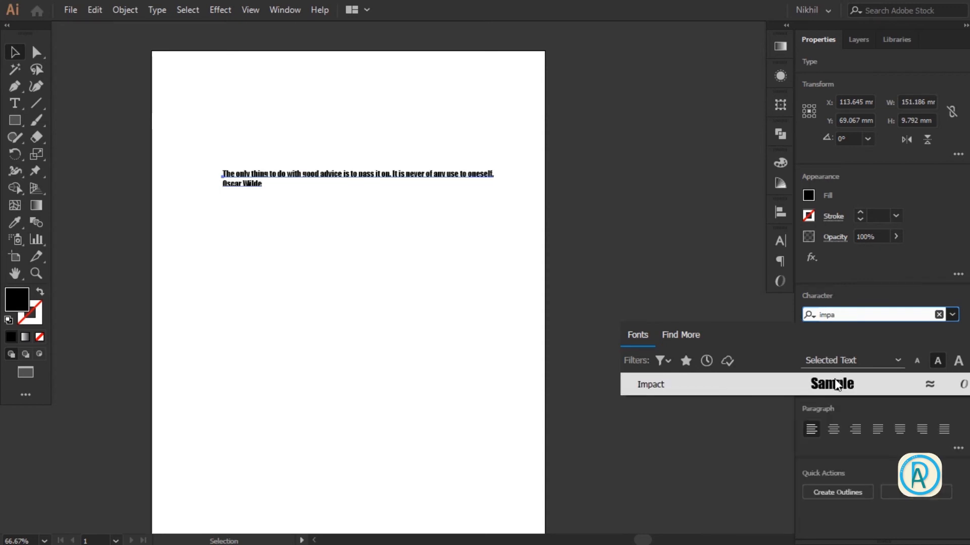
pyautogui.click(321, 152)
# Step: Convert the Oscar Wilde quote to outlines and inspect the contours of the letters a, d and v in "advice"
pyautogui.click(331, 173)
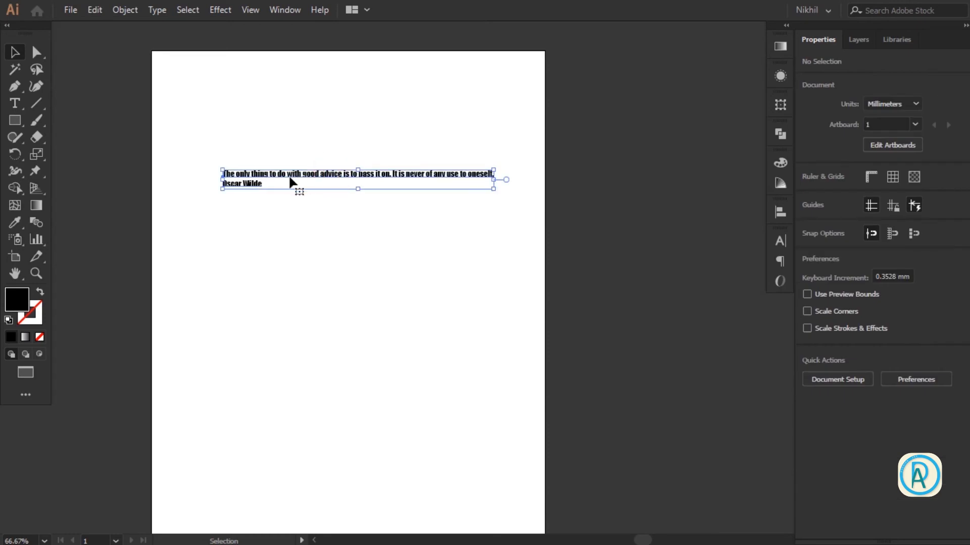
pyautogui.moveTo(271, 178); pyautogui.dragTo(337, 234)
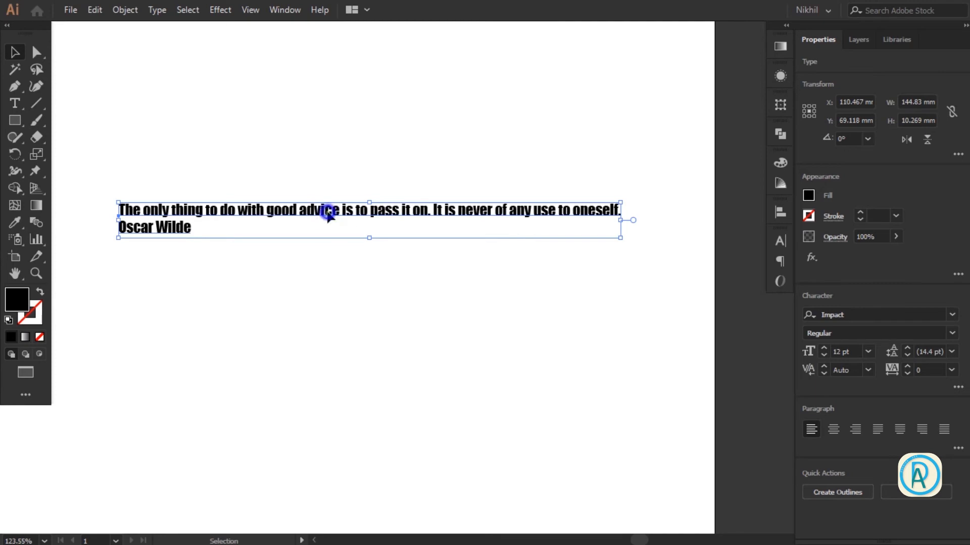
pyautogui.rightClick(329, 218)
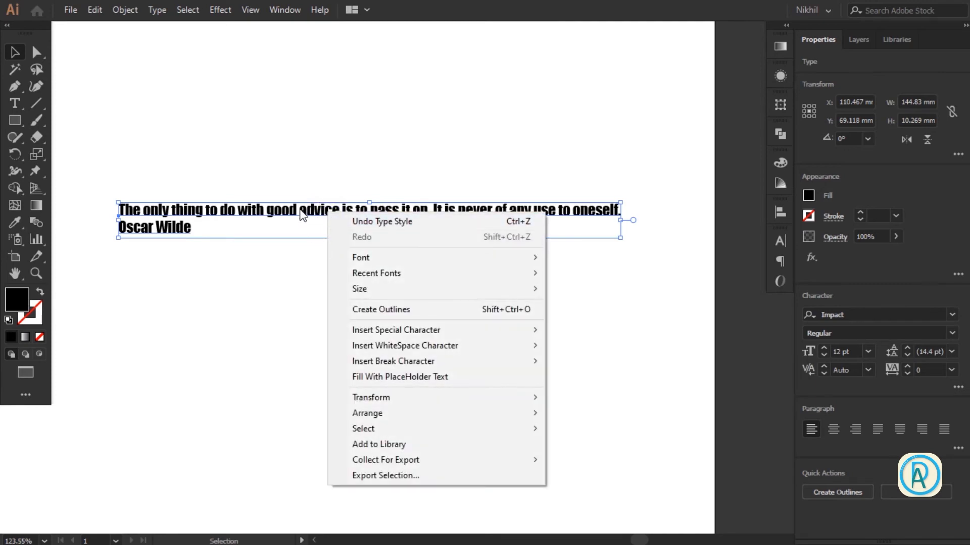
pyautogui.click(366, 309)
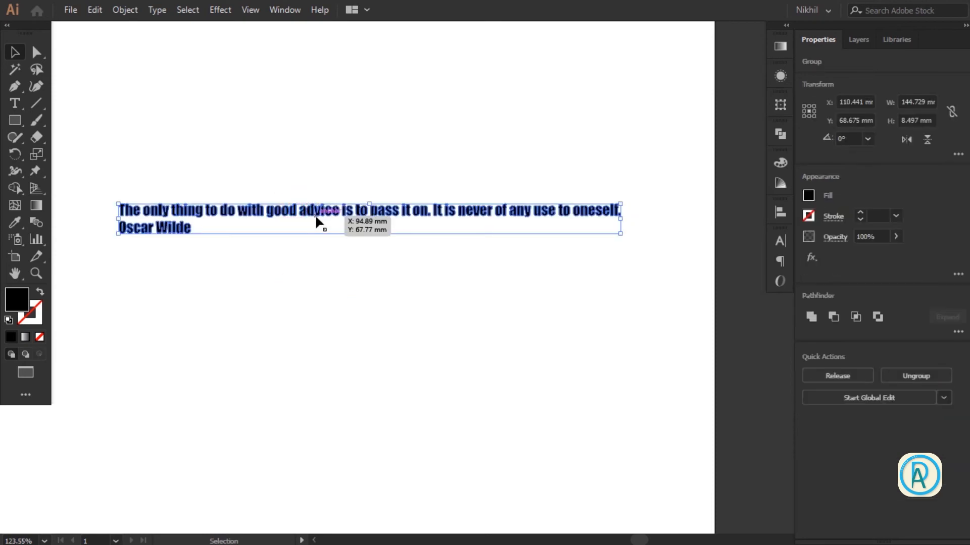
pyautogui.moveTo(294, 209); pyautogui.dragTo(661, 277)
pyautogui.moveTo(365, 211); pyautogui.dragTo(525, 240)
pyautogui.moveTo(343, 230); pyautogui.dragTo(448, 227)
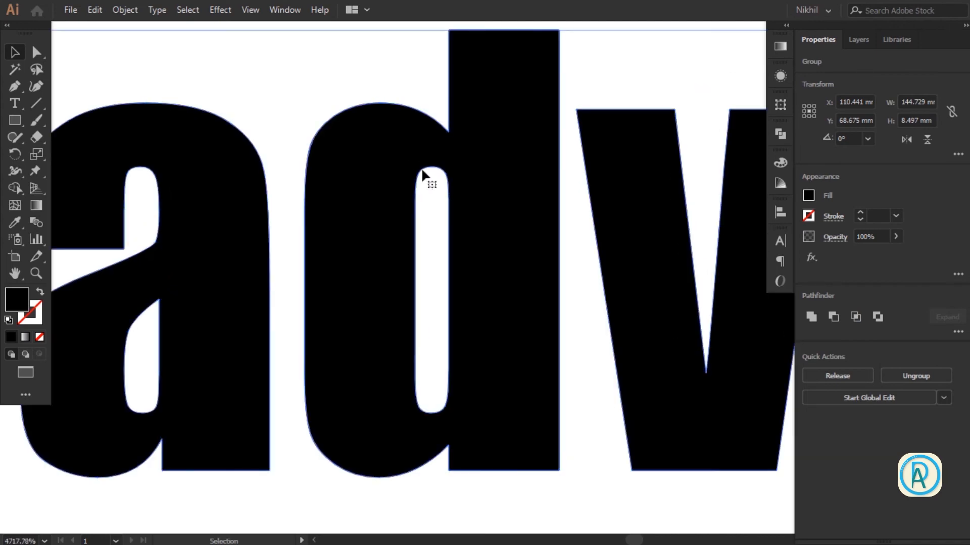
# Step: Ungroup the outlined Oscar Wilde quote into individual letter shapes
pyautogui.hotkey('ctrl', 'space')
pyautogui.moveTo(527, 288); pyautogui.dragTo(400, 277)
pyautogui.moveTo(503, 306); pyautogui.dragTo(444, 302)
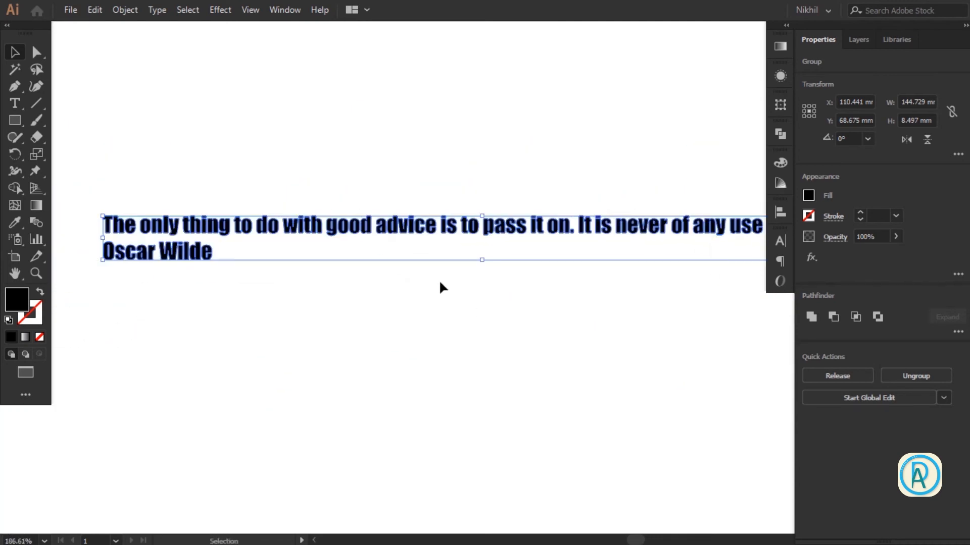
pyautogui.rightClick(413, 231)
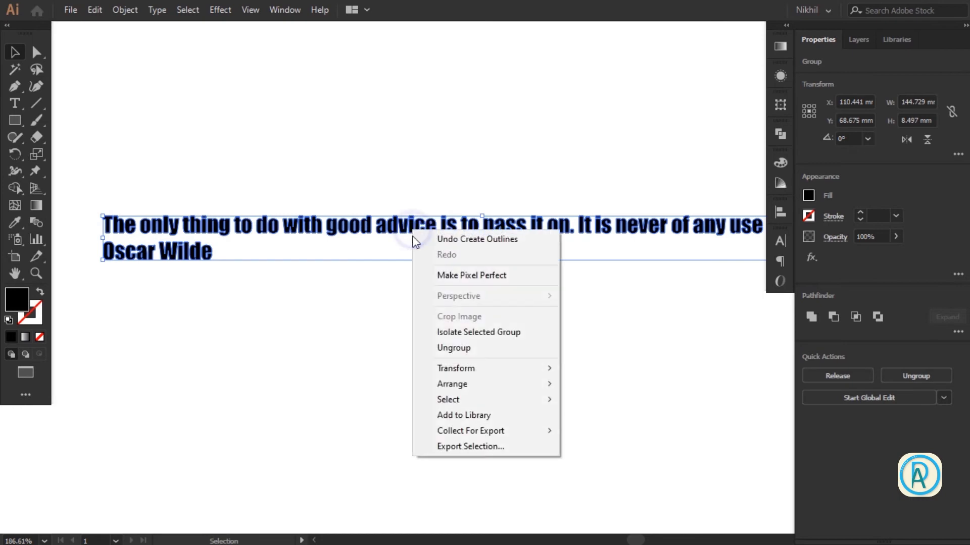
pyautogui.click(429, 347)
pyautogui.click(331, 341)
# Step: Test moving the letters d, v and i out of "advice" and undo the moves
pyautogui.moveTo(411, 224); pyautogui.dragTo(381, 324)
pyautogui.moveTo(392, 225); pyautogui.dragTo(391, 307)
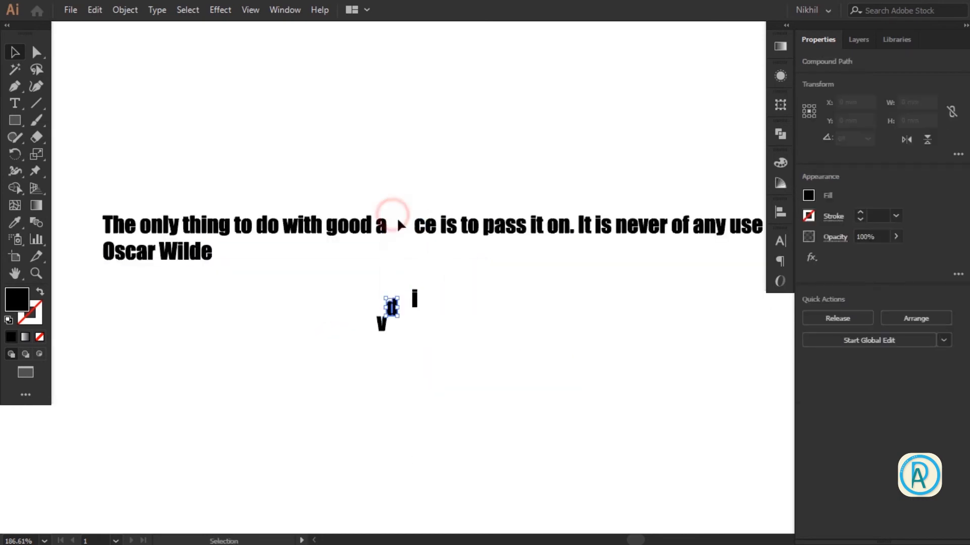
pyautogui.click(422, 275)
pyautogui.hotkey('ctrl', 'z')
pyautogui.hotkey('ctrl', 'z')
pyautogui.hotkey('ctrl', 'z')
pyautogui.hotkey('ctrl', 'z')
pyautogui.hotkey('ctrl', 'z')
pyautogui.click(221, 133)
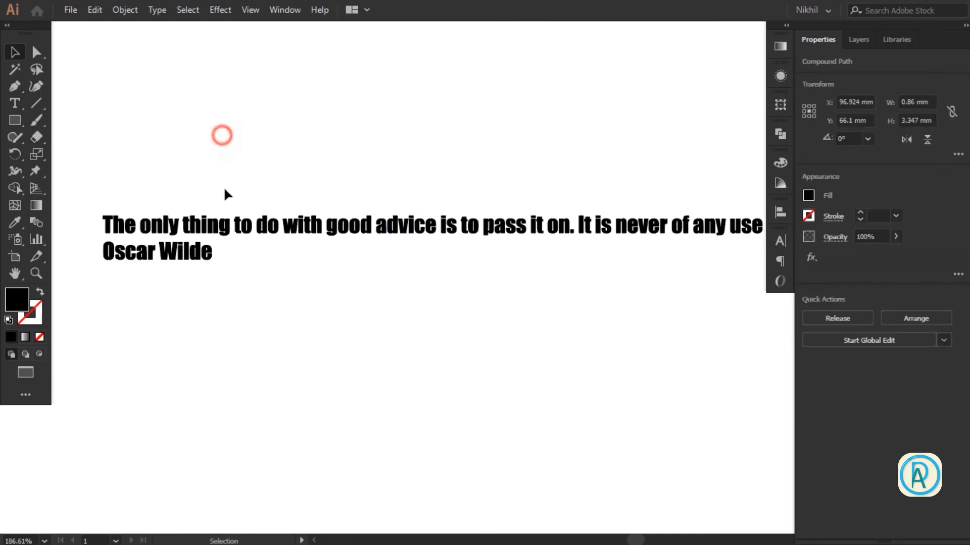
# Step: Group the letters of each word from "The" through "advice" into its own word group
pyautogui.moveTo(217, 164); pyautogui.dragTo(326, 162)
pyautogui.moveTo(195, 186); pyautogui.dragTo(300, 230)
pyautogui.click(255, 184)
pyautogui.hotkey('ctrl', 'g')
pyautogui.moveTo(302, 193); pyautogui.dragTo(353, 224)
pyautogui.hotkey('ctrl', 'g')
pyautogui.moveTo(353, 191); pyautogui.dragTo(529, 228)
pyautogui.hotkey('ctrl', 'g')
pyautogui.hotkey('ctrl', 'g')
pyautogui.hotkey('ctrl', 'g')
# Step: Group the letters of "is", "to" and "pass" as separate words
pyautogui.moveTo(498, 195); pyautogui.dragTo(442, 223)
pyautogui.hotkey('ctrl', 'g')
pyautogui.hotkey('ctrl', 'g')
pyautogui.moveTo(444, 184); pyautogui.dragTo(465, 227)
pyautogui.hotkey('ctrl', 'g')
pyautogui.moveTo(471, 187); pyautogui.dragTo(514, 224)
# Step: Group the letters of "it", and those of "on" together with its period, as separate words
pyautogui.moveTo(513, 178); pyautogui.dragTo(558, 224)
pyautogui.hotkey('ctrl', 'g')
pyautogui.hotkey('ctrl', 'shift', 'g')
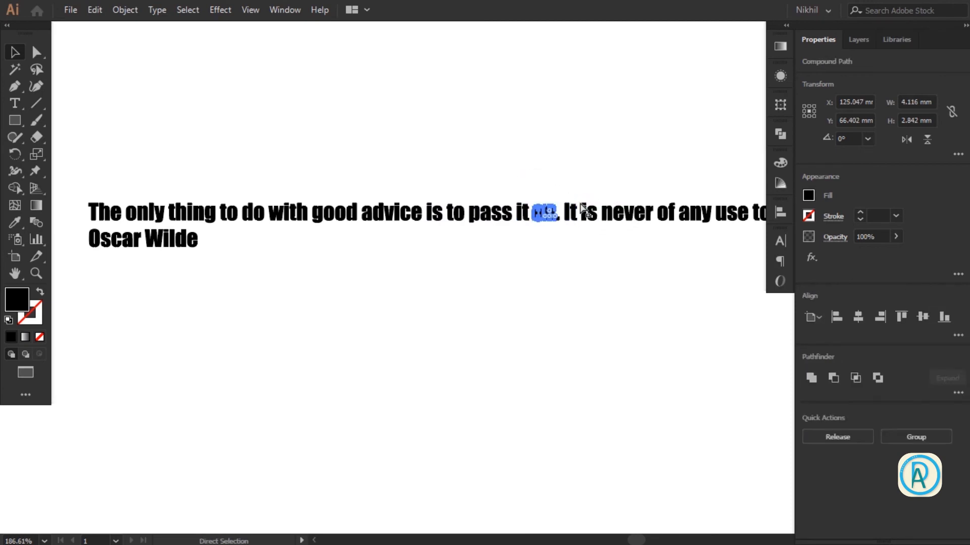
pyautogui.moveTo(563, 209); pyautogui.dragTo(753, 287)
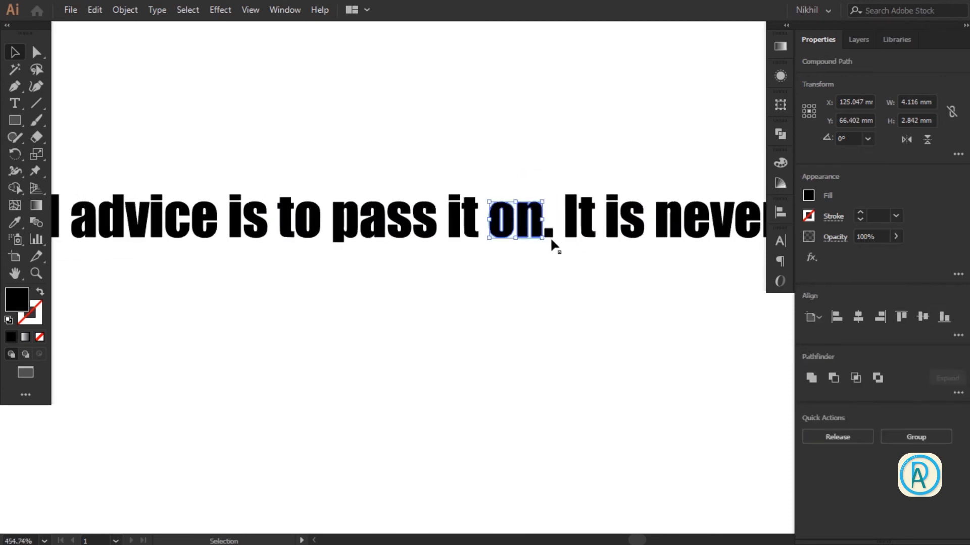
pyautogui.click(505, 272)
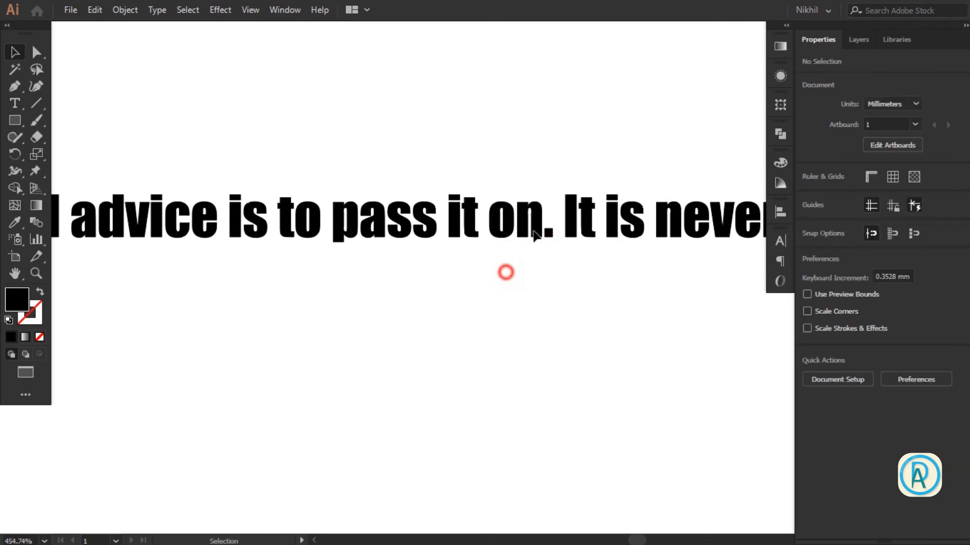
pyautogui.moveTo(551, 205); pyautogui.dragTo(550, 207)
pyautogui.hotkey('ctrl', 'g')
# Step: Group the letters of "It", "is", "never" and "of" as separate words
pyautogui.moveTo(592, 253); pyautogui.dragTo(391, 188)
pyautogui.moveTo(425, 219); pyautogui.dragTo(472, 222)
pyautogui.hotkey('ctrl', 'g')
pyautogui.hotkey('ctrl', 'g')
pyautogui.moveTo(533, 230); pyautogui.dragTo(409, 236)
# Step: Group the letters of "any", "use", "to" and "oneself." with its period as separate words
pyautogui.moveTo(373, 168); pyautogui.dragTo(426, 214)
pyautogui.hotkey('ctrl', 'g')
pyautogui.moveTo(431, 173); pyautogui.dragTo(537, 216)
pyautogui.hotkey('ctrl', 'g')
pyautogui.hotkey('ctrl', 'g')
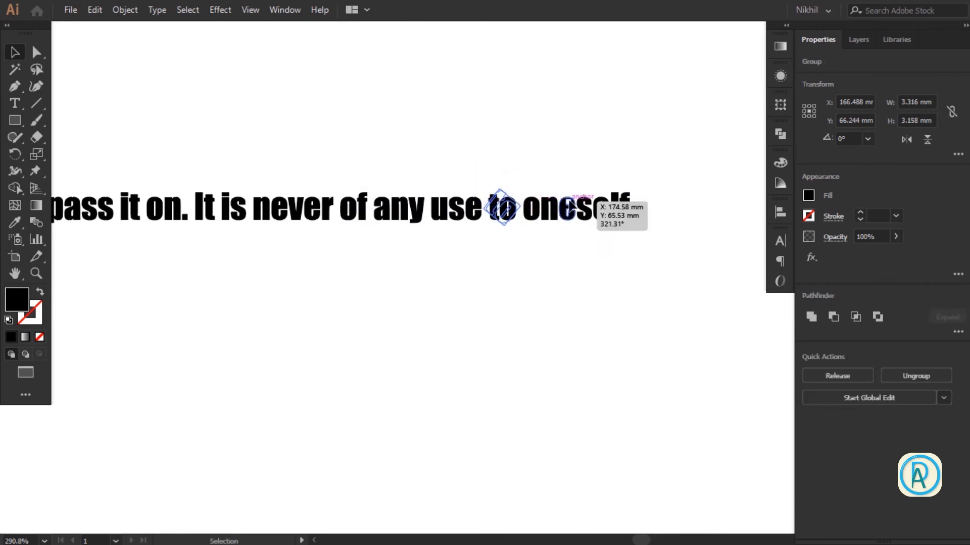
pyautogui.moveTo(522, 171); pyautogui.dragTo(644, 220)
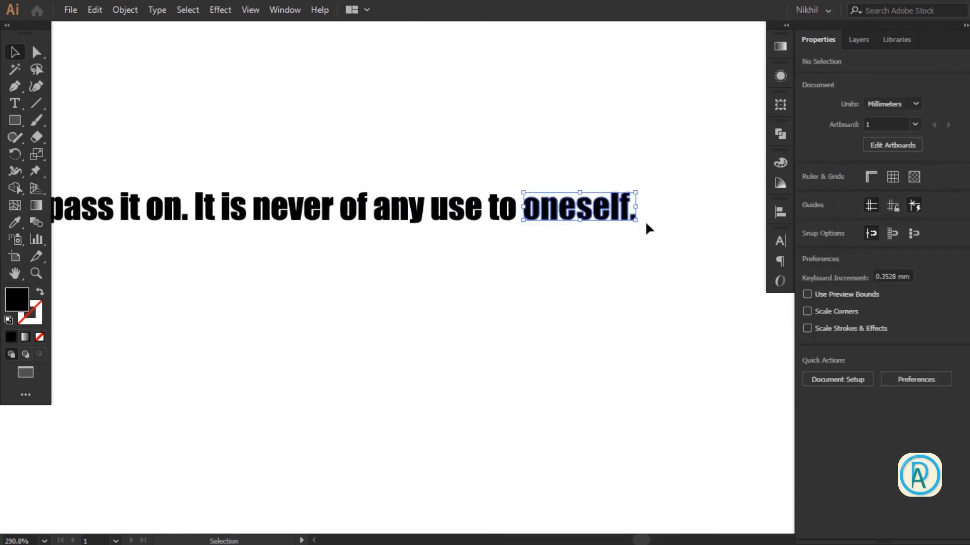
pyautogui.hotkey('ctrl', 'g')
# Step: Group "Oscar" and "Wilde" on the second line as separate words
pyautogui.moveTo(335, 230); pyautogui.dragTo(586, 259)
pyautogui.moveTo(307, 266); pyautogui.dragTo(657, 189)
pyautogui.moveTo(501, 227); pyautogui.dragTo(356, 249)
pyautogui.moveTo(236, 203); pyautogui.dragTo(346, 221)
pyautogui.hotkey('ctrl', 'g')
pyautogui.hotkey('ctrl', 'g')
# Step: Test moving several grouped words out of the quote's first line and undo the moves
pyautogui.keyDown('alt'); pyautogui.click(395, 255); pyautogui.keyUp('alt')
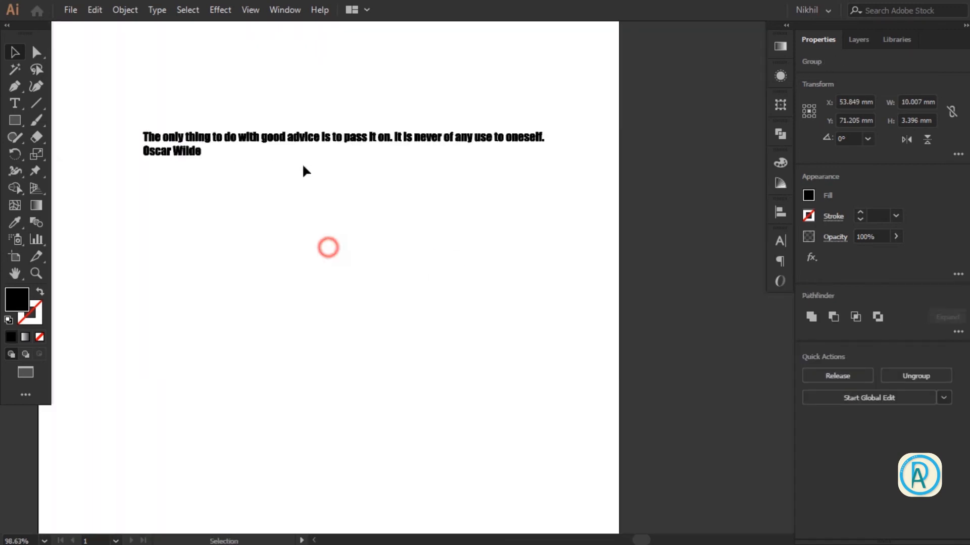
pyautogui.click(303, 178)
pyautogui.moveTo(302, 138); pyautogui.dragTo(303, 90)
pyautogui.moveTo(353, 137); pyautogui.dragTo(378, 184)
pyautogui.moveTo(397, 138); pyautogui.dragTo(423, 176)
pyautogui.moveTo(505, 136); pyautogui.dragTo(520, 163)
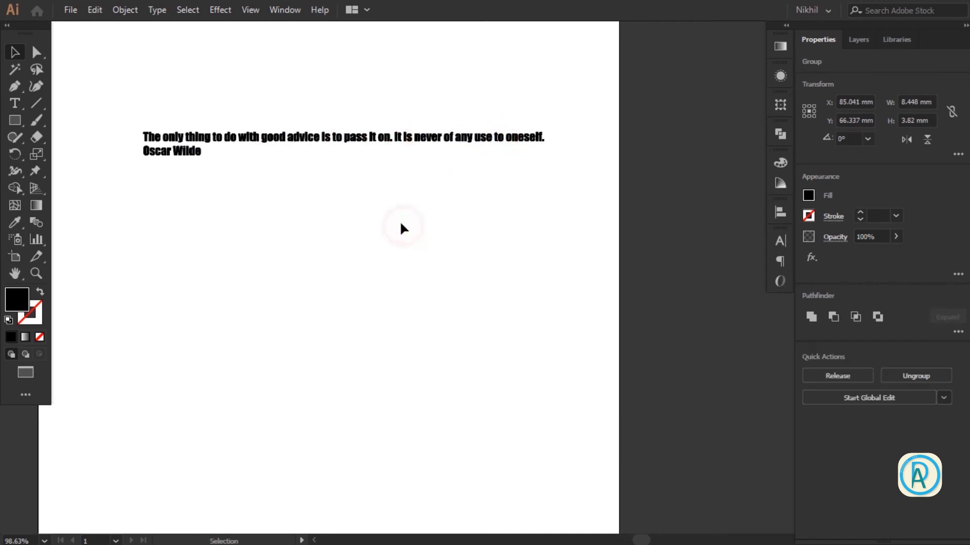
pyautogui.click(401, 224)
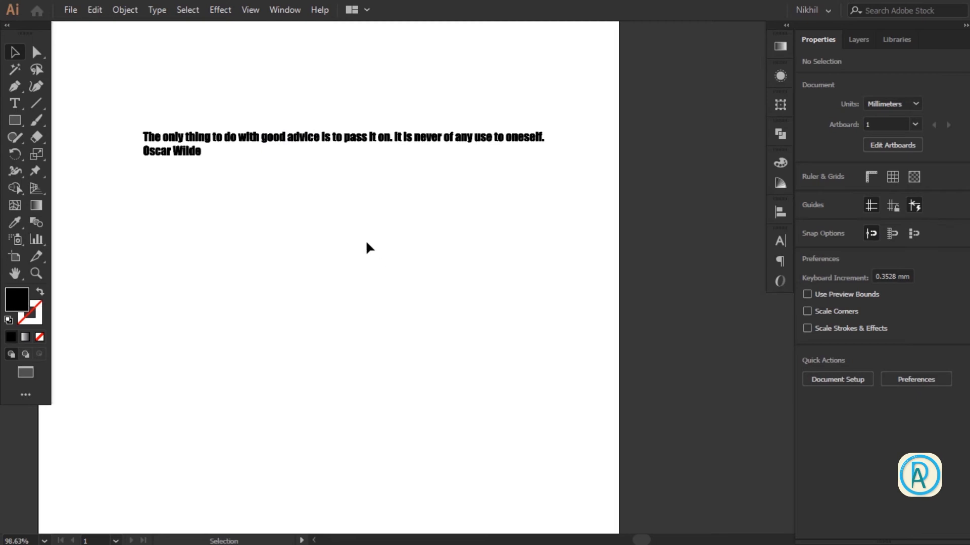
# Step: Move the whole quote down the page to about X 108.7 mm, Y 192.4 mm
pyautogui.press('space')
pyautogui.moveTo(353, 276); pyautogui.dragTo(396, 254)
pyautogui.keyDown('ctrl'); pyautogui.keyDown('alt'); pyautogui.click(392, 249); pyautogui.keyUp('alt'); pyautogui.keyUp('ctrl')
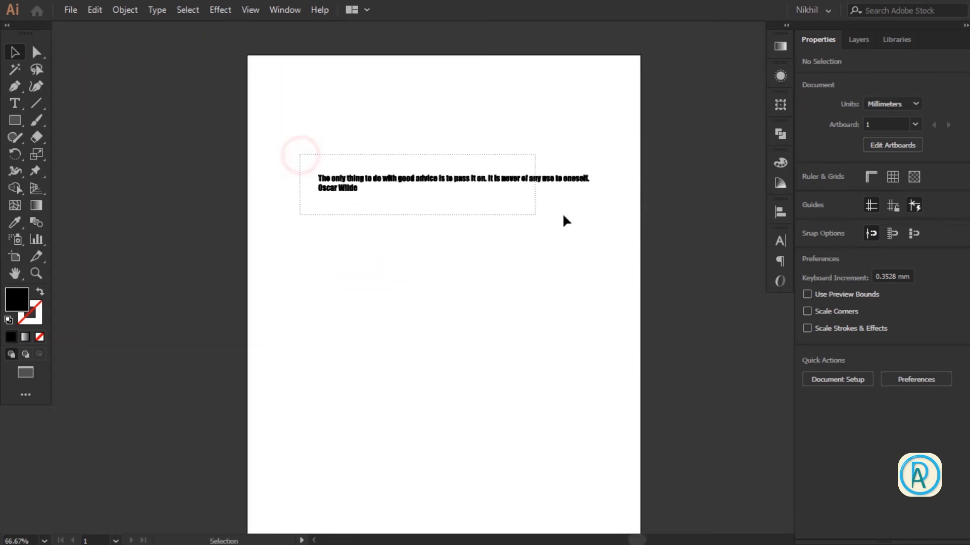
pyautogui.moveTo(549, 221); pyautogui.dragTo(536, 218)
pyautogui.moveTo(406, 186); pyautogui.dragTo(399, 400)
pyautogui.click(432, 334)
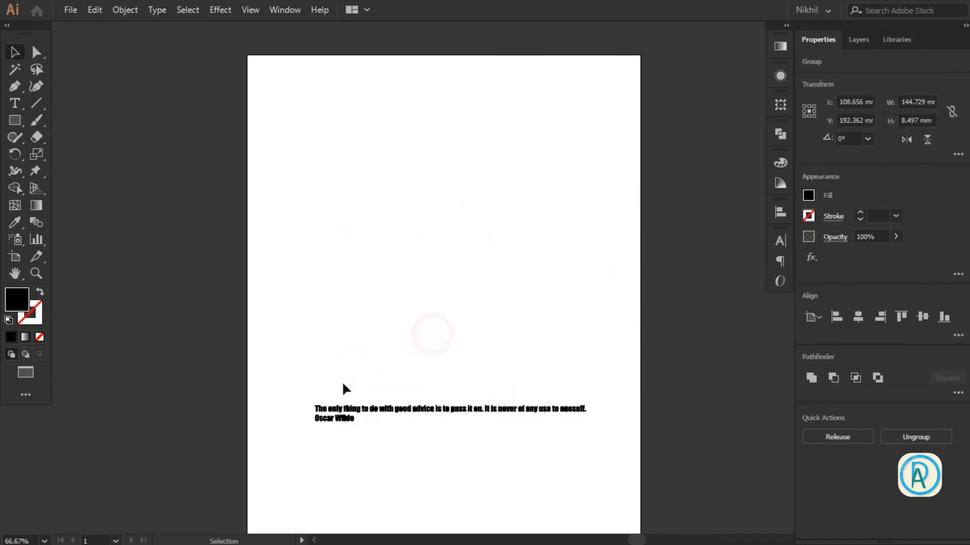
# Step: Place "The" and "only" side by side near the page's upper edge, enlarged to about 29 mm and 28 mm wide
pyautogui.moveTo(321, 414); pyautogui.dragTo(373, 151)
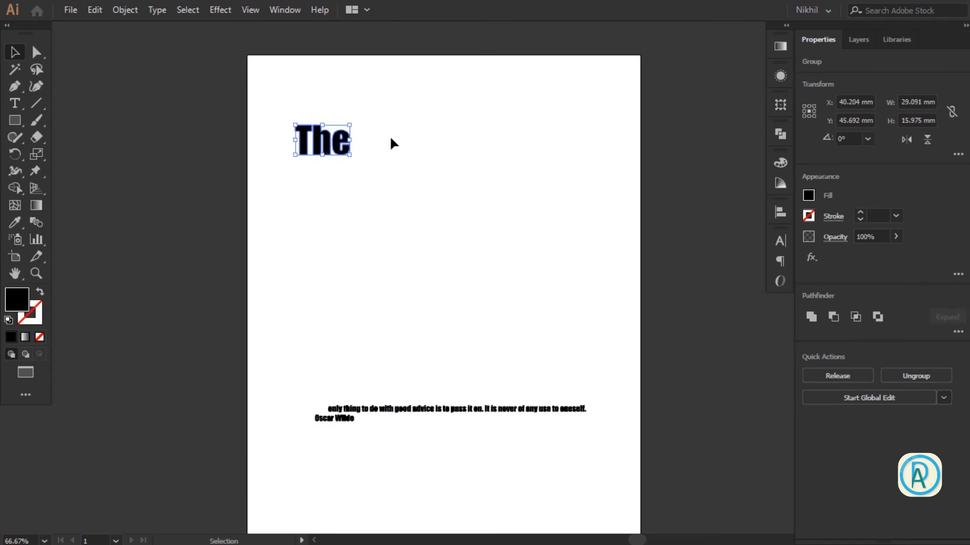
pyautogui.click(390, 137)
pyautogui.moveTo(381, 187); pyautogui.dragTo(388, 152)
pyautogui.moveTo(343, 375); pyautogui.dragTo(578, 158)
pyautogui.hotkey('ctrl', 'space')
pyautogui.moveTo(419, 167); pyautogui.dragTo(460, 141)
pyautogui.scroll(-5, 498, 226)
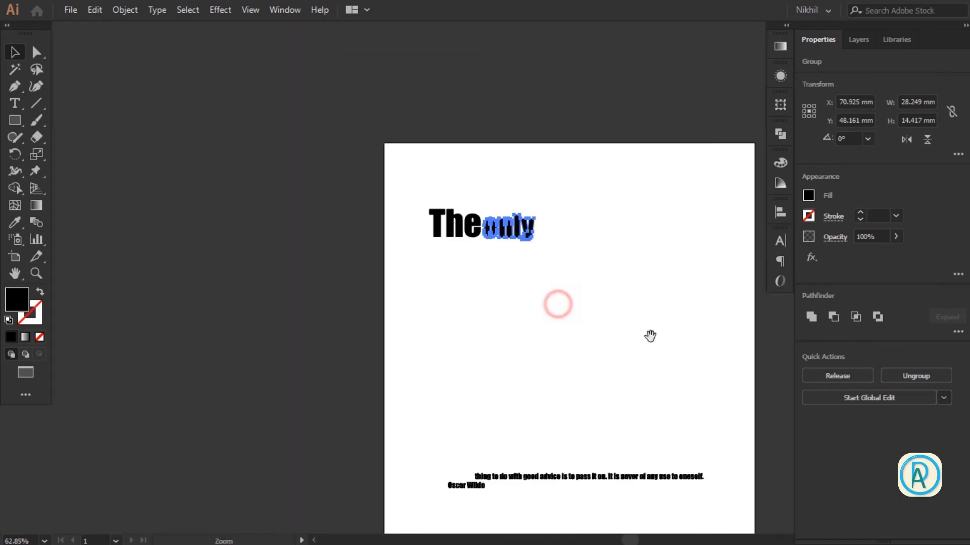
# Step: Move "thing" below "The", enlarged to about 26 mm wide, and place the small "to" beneath it
pyautogui.click(314, 229)
pyautogui.moveTo(273, 307); pyautogui.dragTo(279, 105)
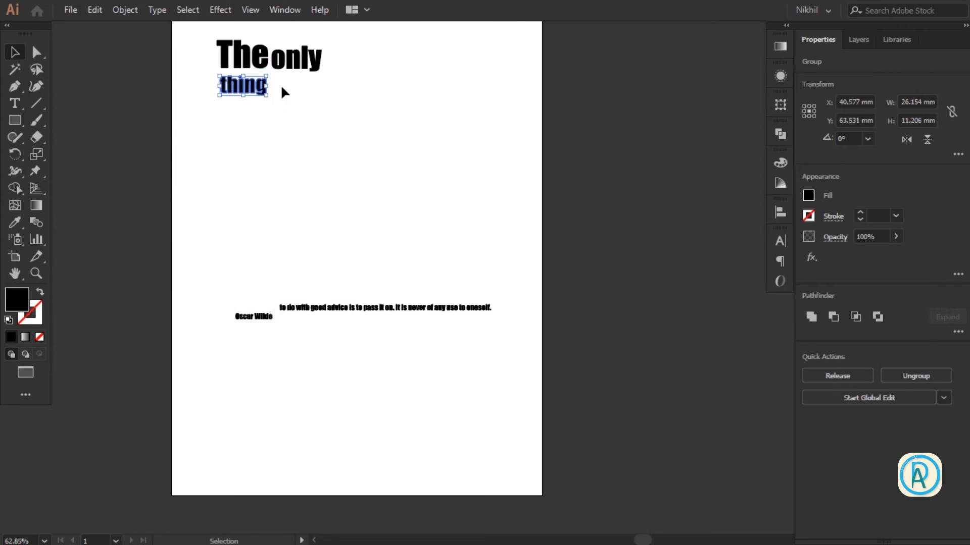
pyautogui.click(405, 181)
pyautogui.moveTo(281, 307); pyautogui.dragTo(358, 120)
pyautogui.hotkey('ctrl', 'space')
pyautogui.press('space')
pyautogui.moveTo(324, 109); pyautogui.dragTo(319, 160)
pyautogui.moveTo(262, 134); pyautogui.dragTo(266, 194)
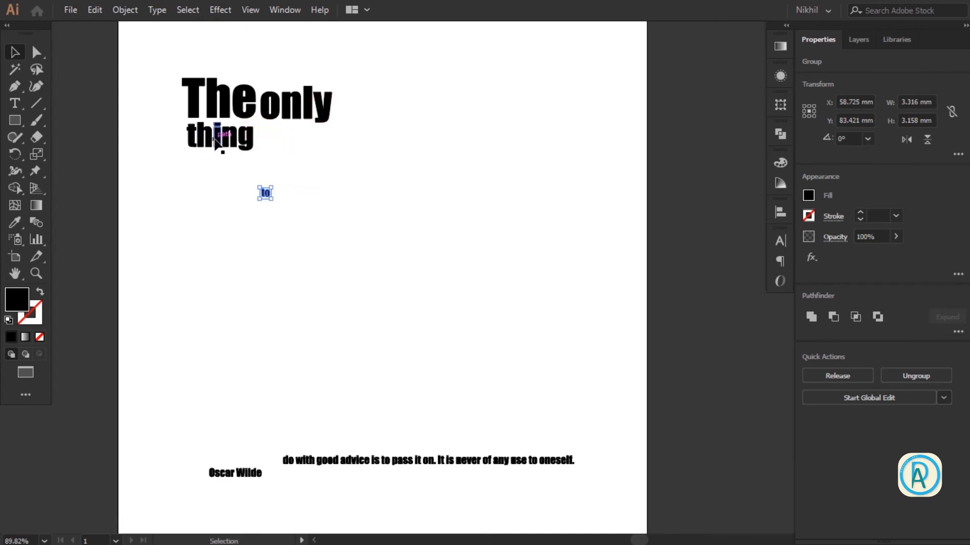
# Step: Move "thing" to the end of the first line after "only" and enlarge it to about 51.5 by 22 mm
pyautogui.moveTo(218, 148); pyautogui.dragTo(464, 65)
pyautogui.moveTo(377, 106); pyautogui.dragTo(378, 113)
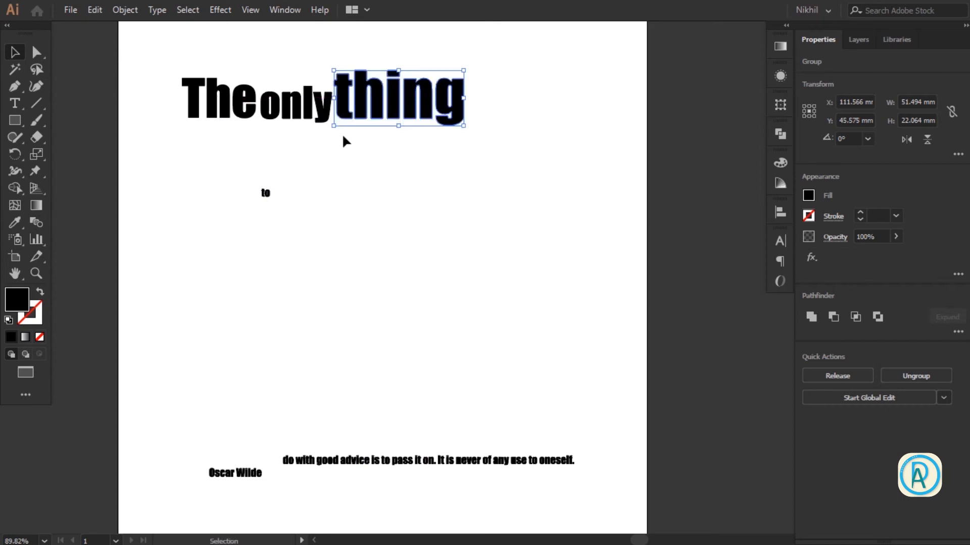
pyautogui.click(332, 153)
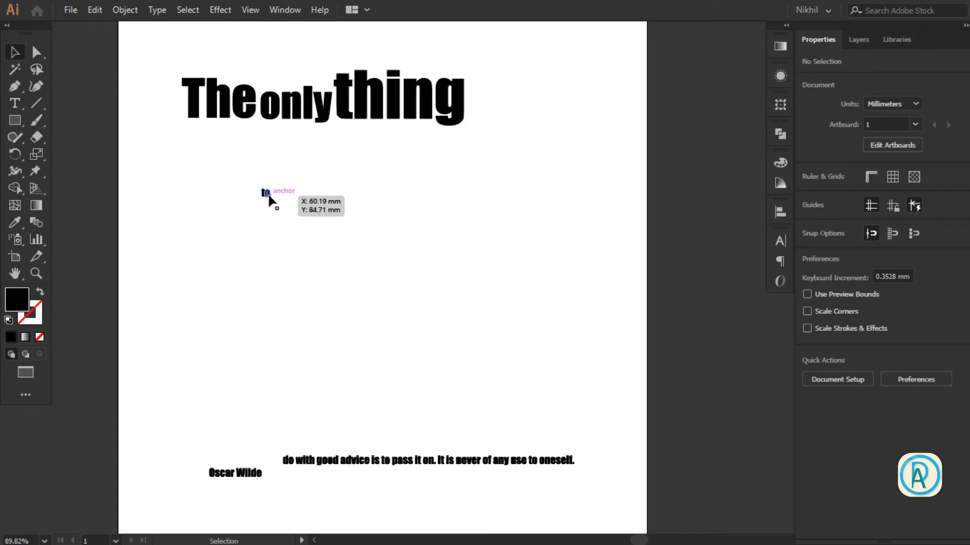
# Step: Enlarge "to" to about 18 mm wide under "The", and place "do" just below it at about 52 by 43 mm
pyautogui.moveTo(245, 181); pyautogui.dragTo(194, 143)
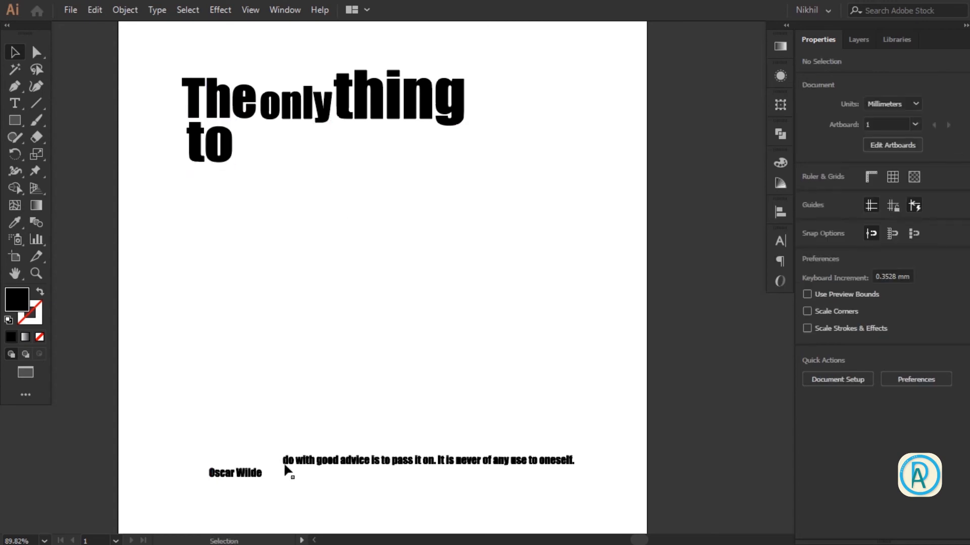
pyautogui.moveTo(293, 465); pyautogui.dragTo(337, 253)
pyautogui.moveTo(275, 191); pyautogui.dragTo(248, 199)
pyautogui.moveTo(310, 154); pyautogui.dragTo(345, 119)
pyautogui.moveTo(254, 169); pyautogui.dragTo(254, 205)
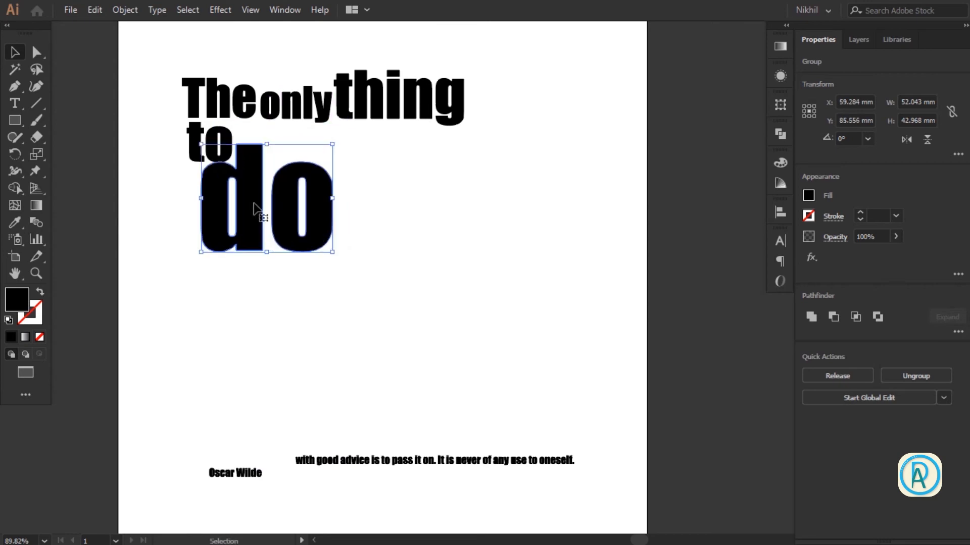
pyautogui.click(459, 302)
# Step: Arrange enlarged "with" and "good" on one line beside "do", with a larger "advice" about 21 mm high beneath them
pyautogui.moveTo(306, 460); pyautogui.dragTo(436, 223)
pyautogui.moveTo(364, 203); pyautogui.dragTo(361, 156)
pyautogui.moveTo(326, 464); pyautogui.dragTo(491, 148)
pyautogui.moveTo(355, 463); pyautogui.dragTo(522, 167)
pyautogui.moveTo(449, 200); pyautogui.dragTo(443, 212)
pyautogui.moveTo(454, 165); pyautogui.dragTo(461, 173)
pyautogui.moveTo(396, 177)
pyautogui.mouseDown()
pyautogui.moveTo(391, 184)
pyautogui.moveTo(403, 186)
pyautogui.mouseUp()
pyautogui.moveTo(406, 226); pyautogui.dragTo(424, 235)
pyautogui.moveTo(465, 180); pyautogui.dragTo(430, 189)
pyautogui.click(539, 256)
# Step: Align the bottom of "good" to "with", using "with" as the key object
pyautogui.click(480, 213)
pyautogui.keyDown('shift'); pyautogui.click(461, 172); pyautogui.keyUp('shift')
pyautogui.click(541, 159)
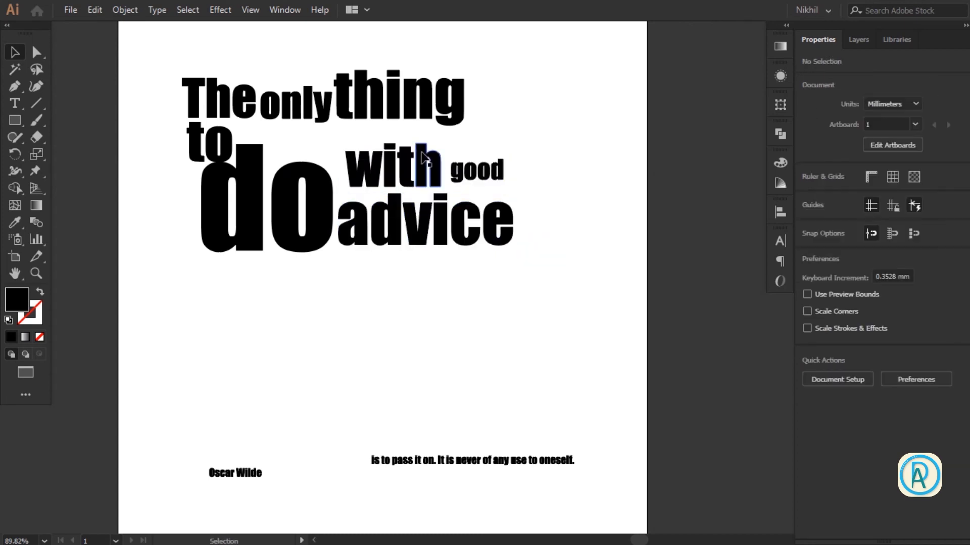
pyautogui.moveTo(459, 172)
pyautogui.mouseDown()
pyautogui.moveTo(436, 177)
pyautogui.moveTo(457, 173)
pyautogui.mouseUp()
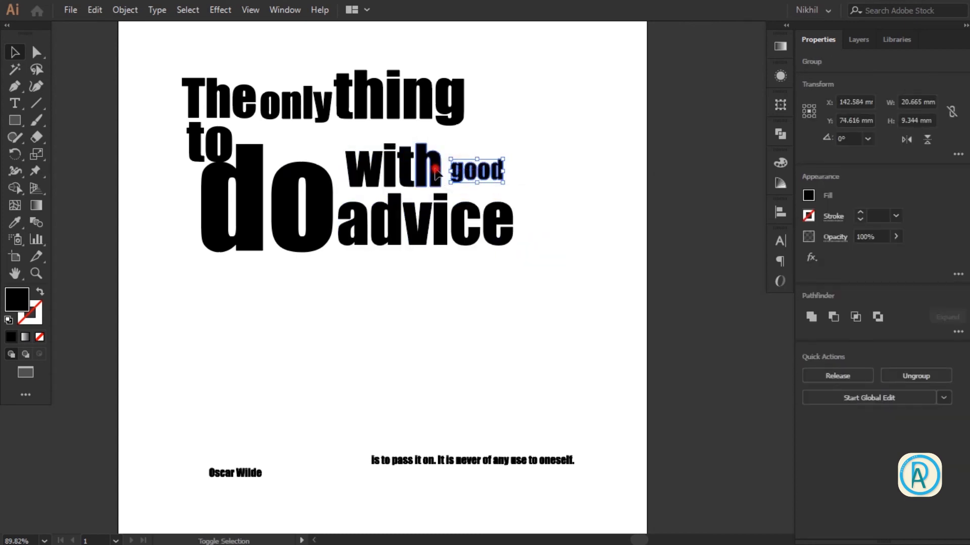
pyautogui.keyDown('shift'); pyautogui.click(394, 166); pyautogui.keyUp('shift')
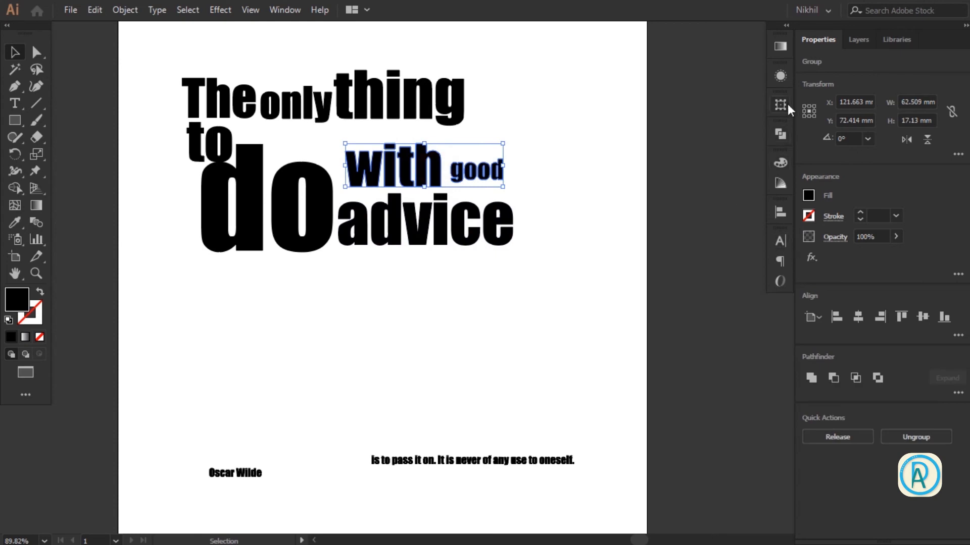
pyautogui.click(781, 213)
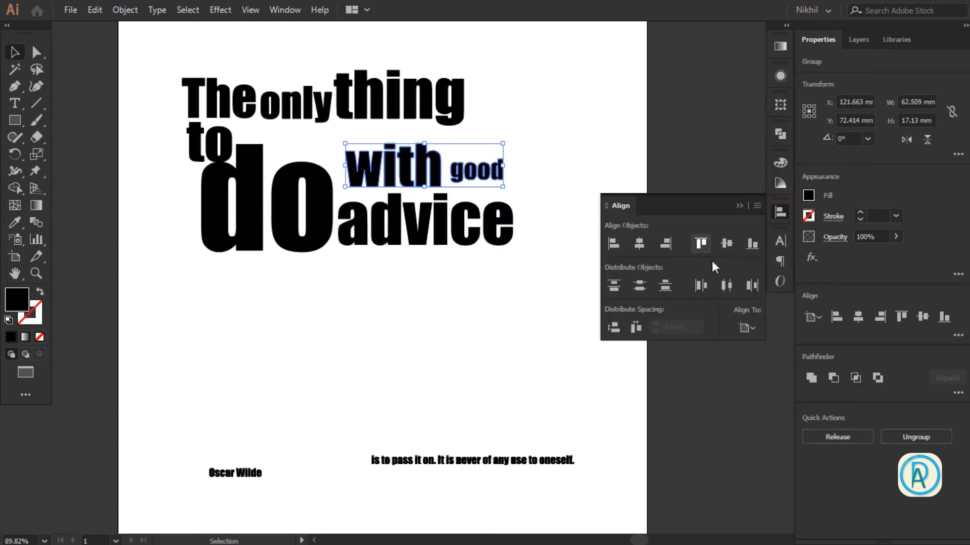
pyautogui.moveTo(467, 178); pyautogui.dragTo(467, 179)
pyautogui.click(434, 174)
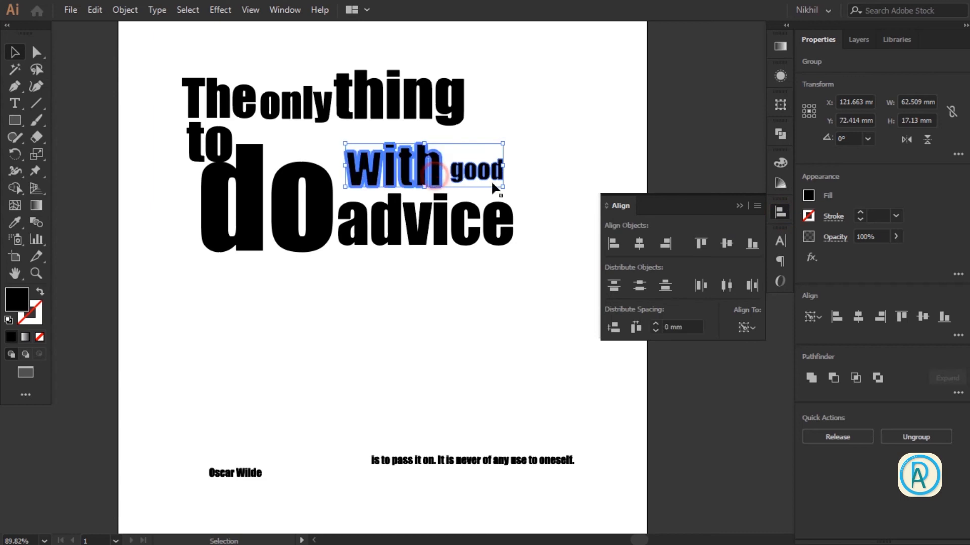
pyautogui.click(753, 247)
pyautogui.click(548, 178)
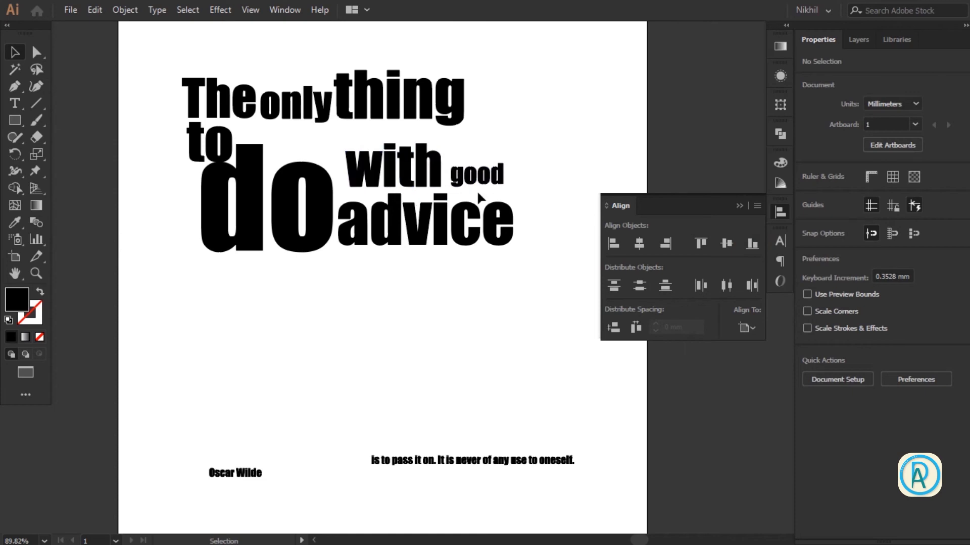
pyautogui.moveTo(465, 179); pyautogui.dragTo(466, 177)
pyautogui.moveTo(399, 261); pyautogui.dragTo(418, 252)
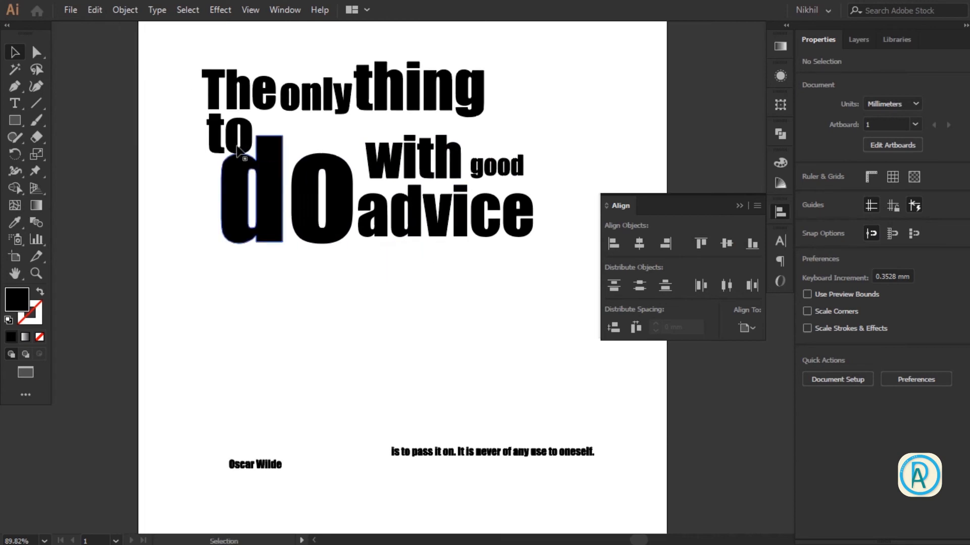
pyautogui.click(230, 149)
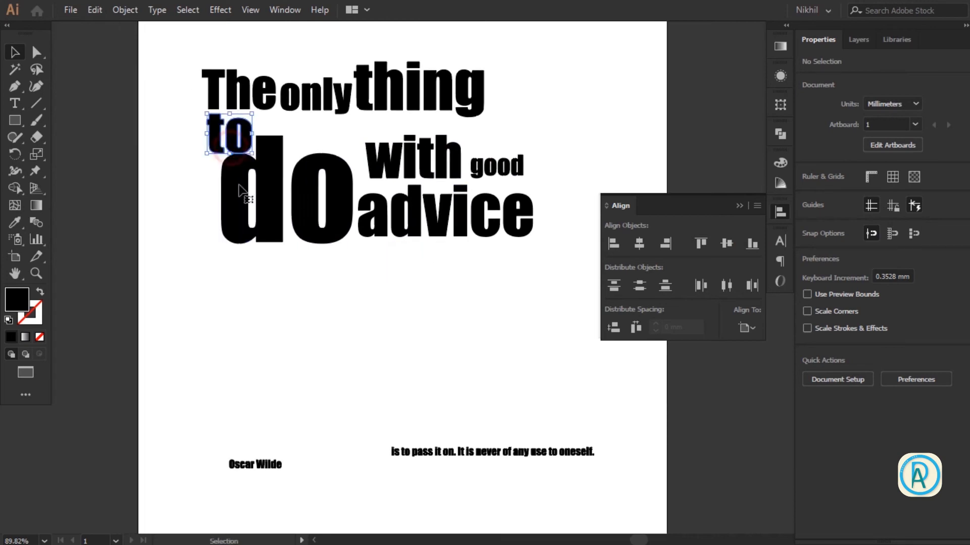
pyautogui.click(202, 216)
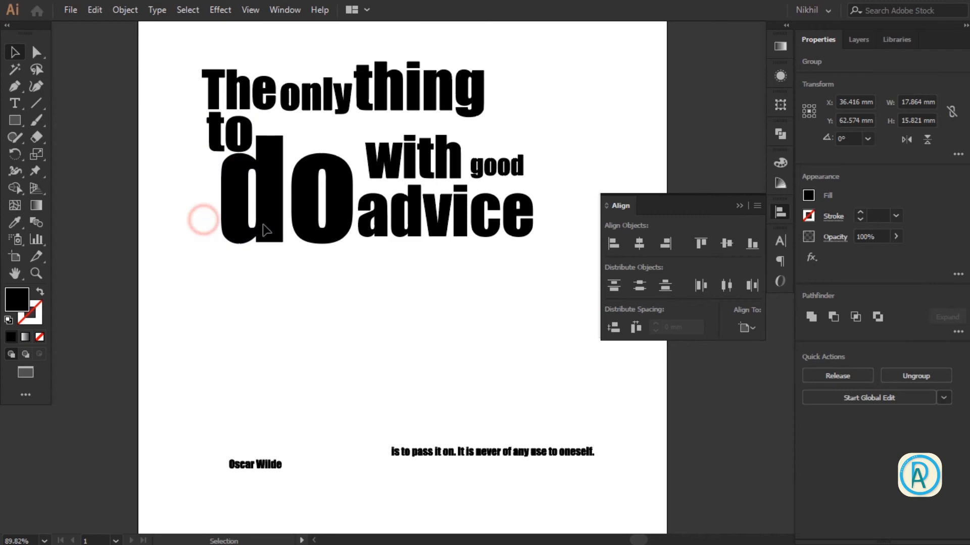
# Step: Move the word "Oscar" slightly down on the page
pyautogui.moveTo(403, 287); pyautogui.dragTo(368, 264)
pyautogui.moveTo(200, 434)
pyautogui.mouseDown()
pyautogui.moveTo(188, 251)
pyautogui.moveTo(187, 408)
pyautogui.moveTo(200, 437)
pyautogui.mouseUp()
pyautogui.click(329, 405)
pyautogui.moveTo(350, 436); pyautogui.dragTo(353, 433)
# Step: Place "is" slightly enlarged after "advice" and align its bottom to "advice" as the key object
pyautogui.moveTo(325, 391); pyautogui.dragTo(498, 200)
pyautogui.keyDown('shift'); pyautogui.click(484, 201); pyautogui.keyUp('shift')
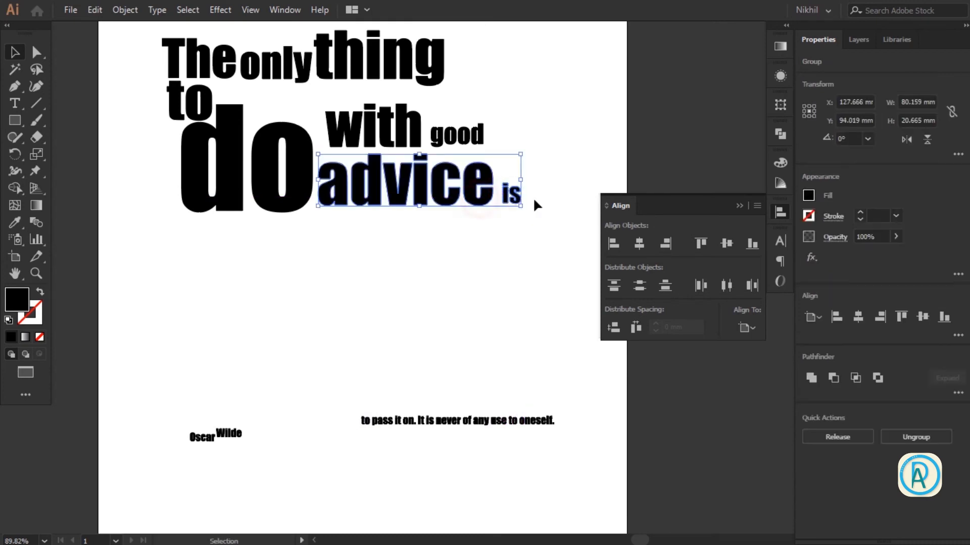
pyautogui.click(485, 196)
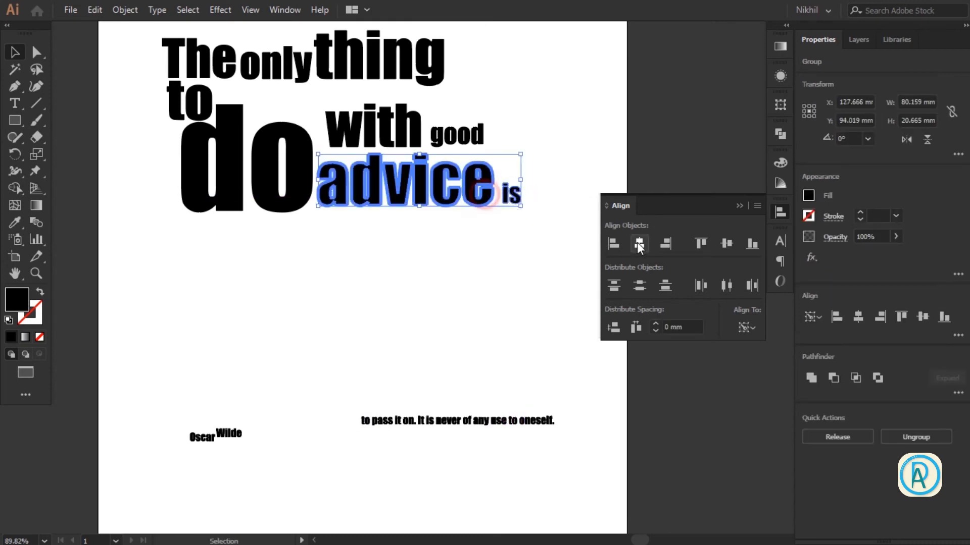
pyautogui.click(545, 242)
# Step: Place an enlarged "to" about 16 mm high after "is" and align its bottom to "is" as the key object
pyautogui.moveTo(368, 420); pyautogui.dragTo(576, 154)
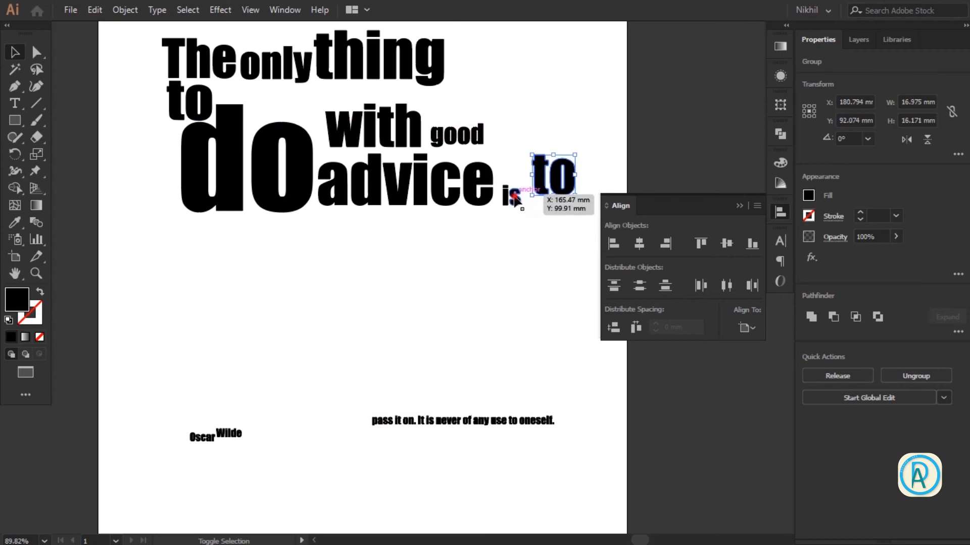
pyautogui.keyDown('shift'); pyautogui.click(515, 199); pyautogui.keyUp('shift')
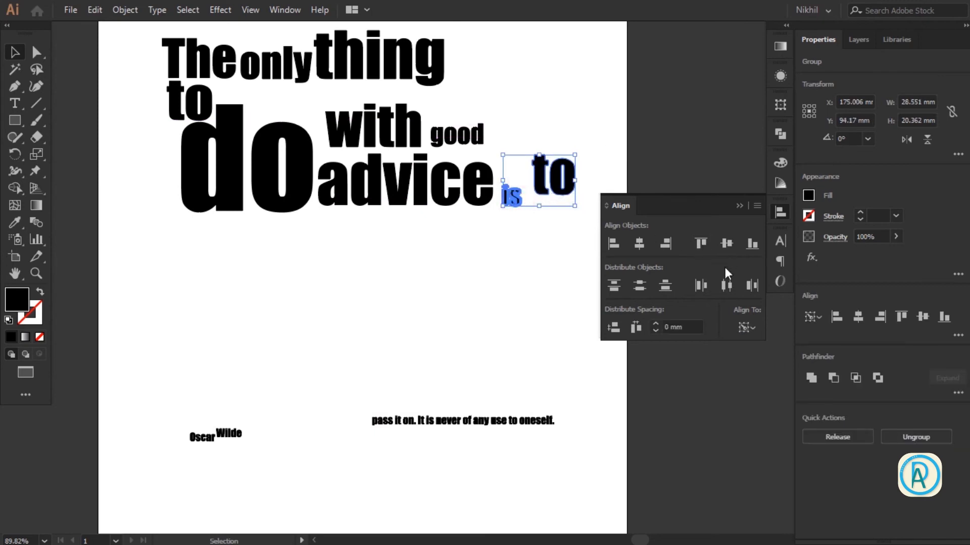
pyautogui.click(746, 328)
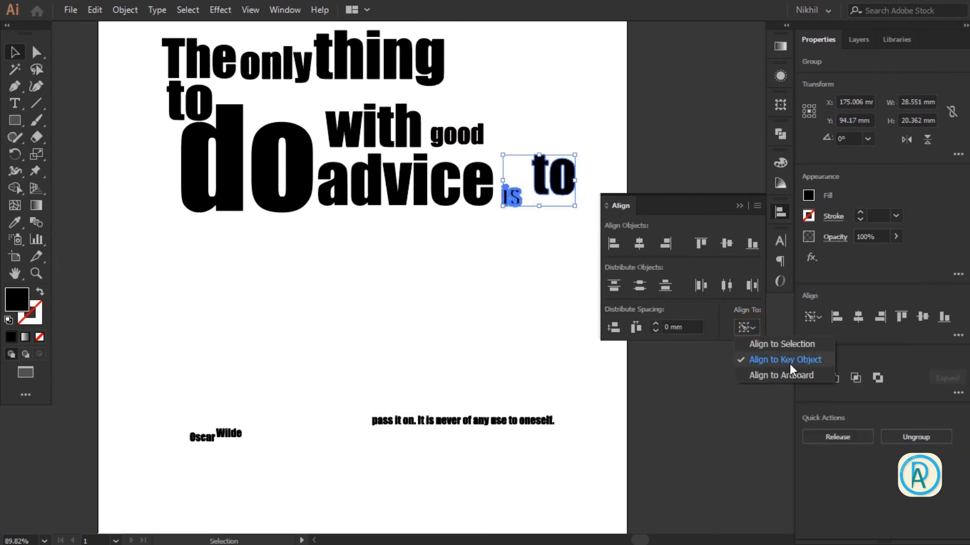
pyautogui.click(752, 247)
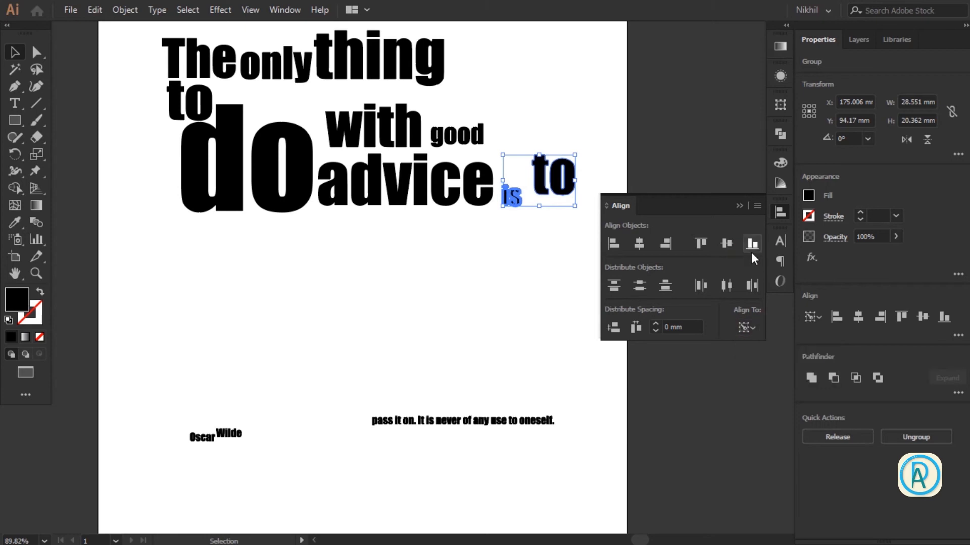
pyautogui.click(502, 232)
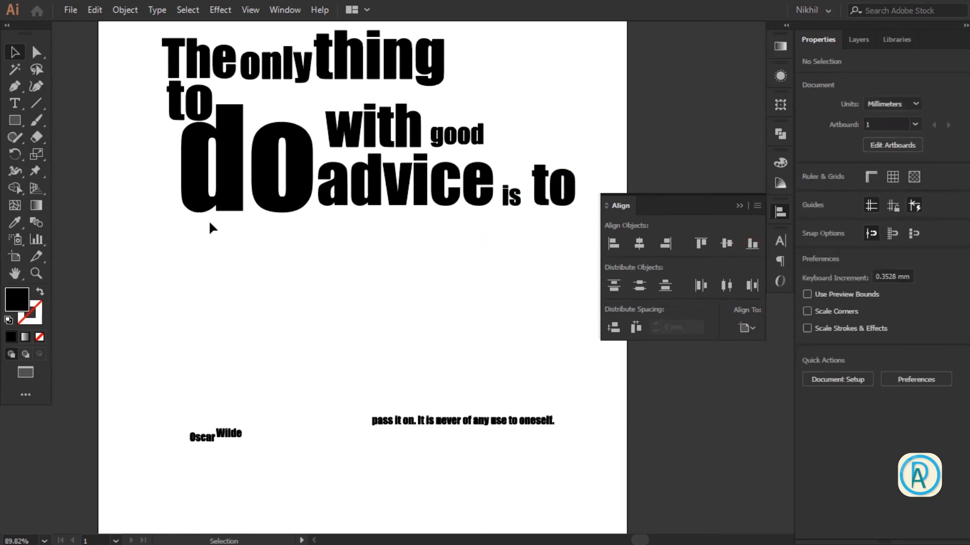
# Step: Align the bottoms of "advice", "is" and "to" to the large "do", using "do" as the key object
pyautogui.click(278, 200)
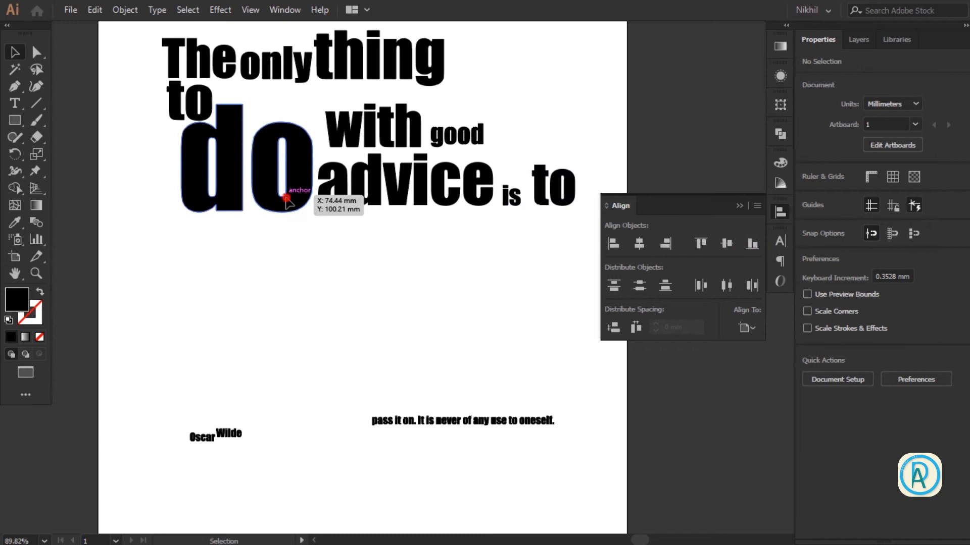
pyautogui.keyDown('shift'); pyautogui.click(326, 188); pyautogui.keyUp('shift')
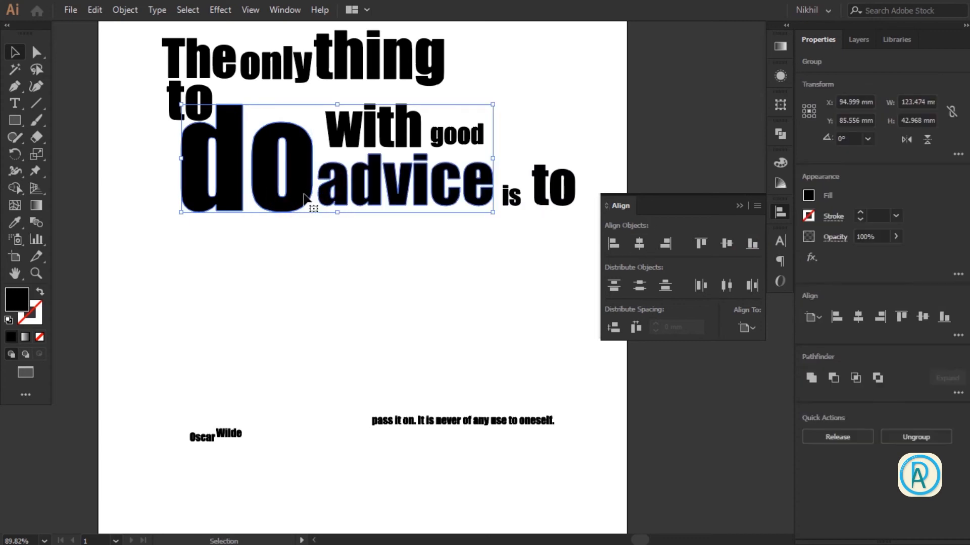
pyautogui.click(319, 243)
pyautogui.moveTo(197, 236); pyautogui.dragTo(603, 177)
pyautogui.click(297, 182)
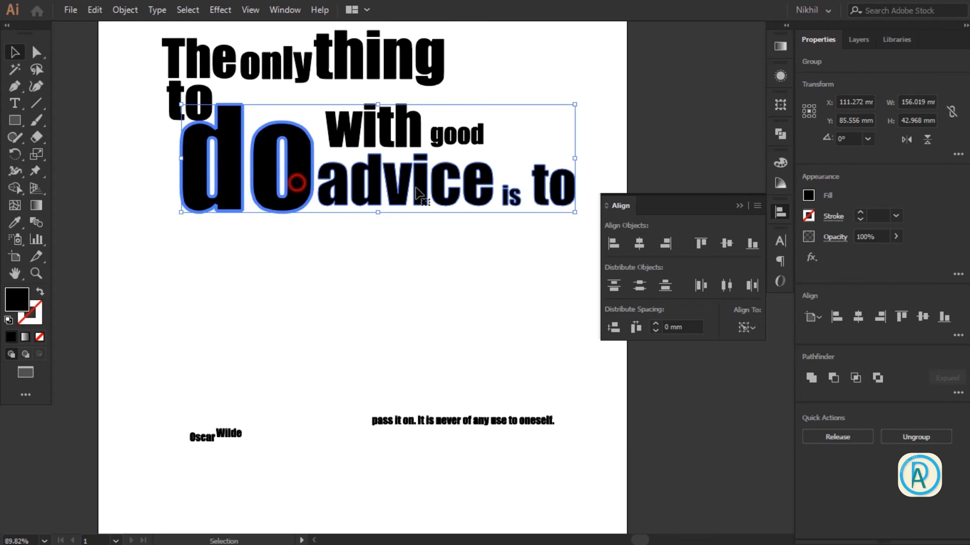
pyautogui.click(752, 244)
pyautogui.click(441, 257)
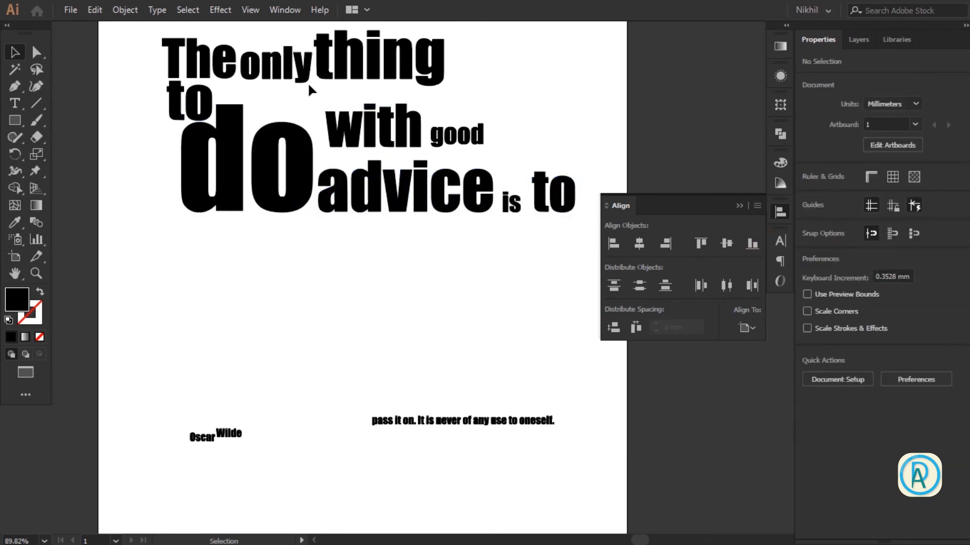
# Step: Move "with" and "good" together slightly down, closer to "advice"
pyautogui.moveTo(440, 111); pyautogui.dragTo(505, 146)
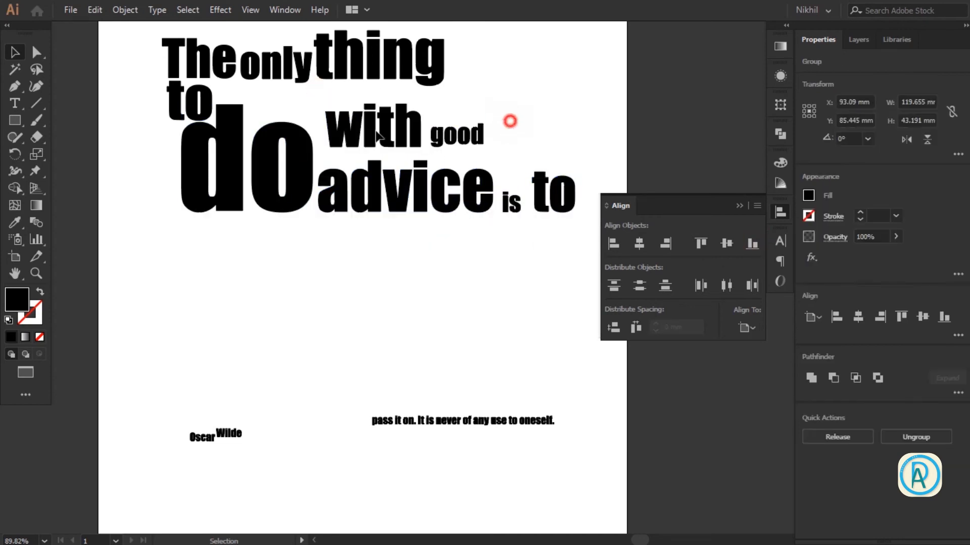
pyautogui.moveTo(340, 135); pyautogui.dragTo(345, 146)
pyautogui.click(520, 80)
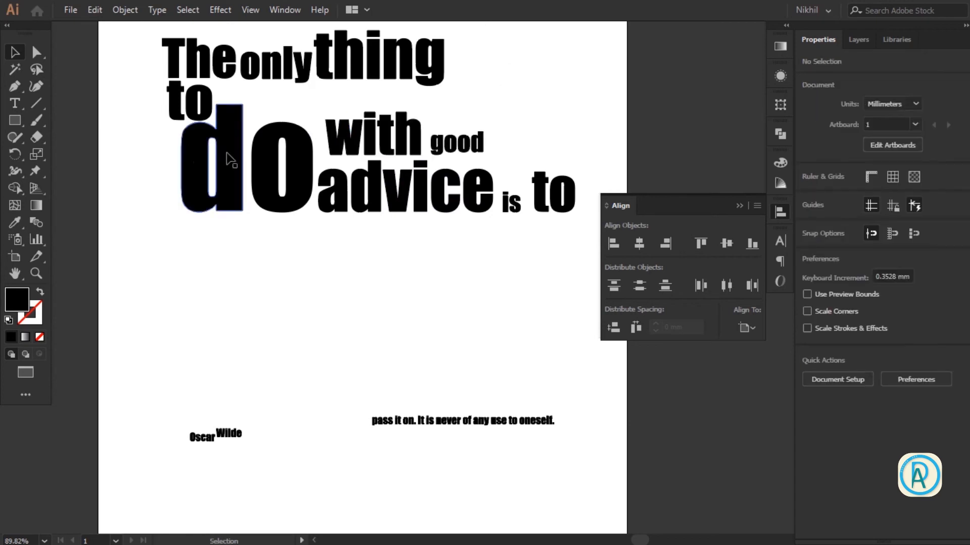
# Step: Place an enlarged "pass" about 13 mm high beneath "do", and left-align it and the upper "to" with "The" as the key object
pyautogui.moveTo(376, 420); pyautogui.dragTo(225, 246)
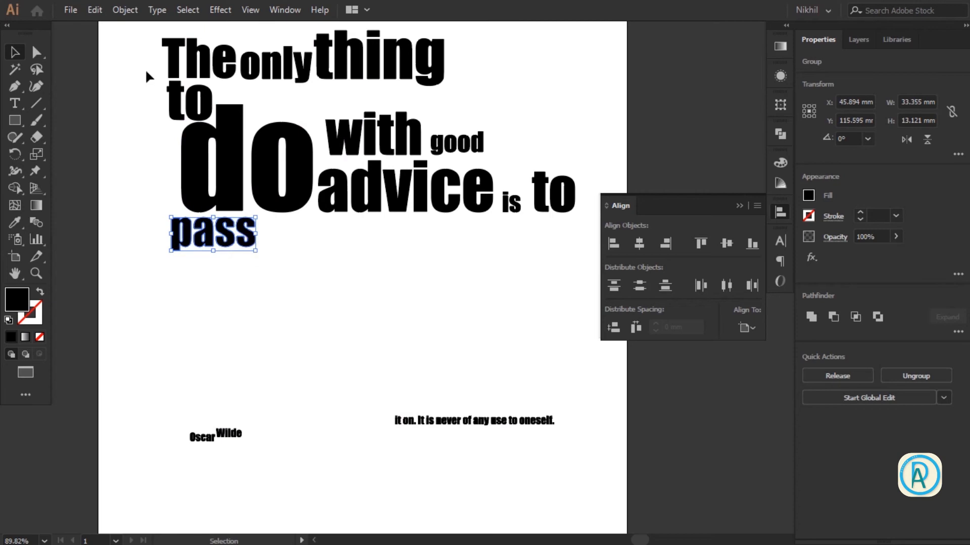
pyautogui.moveTo(140, 28); pyautogui.dragTo(222, 279)
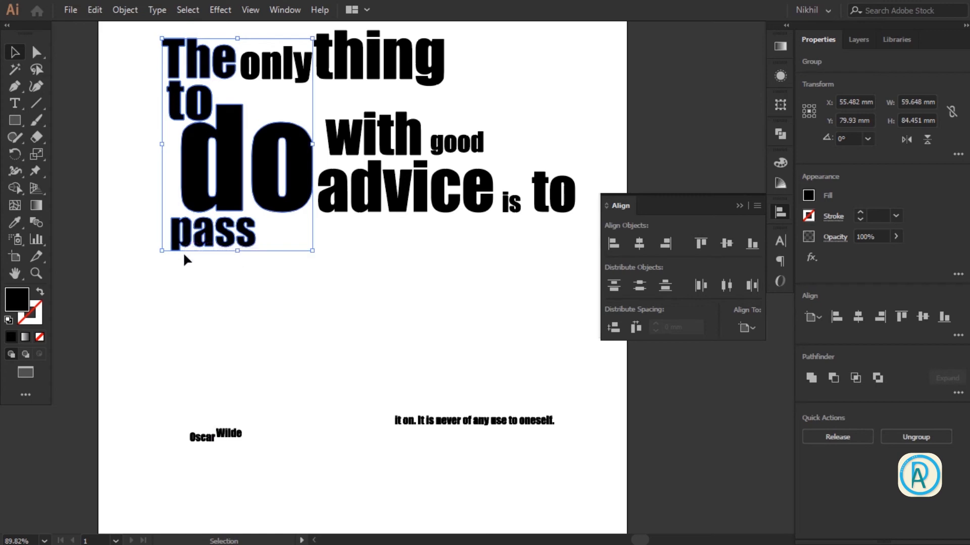
pyautogui.keyDown('shift'); pyautogui.click(189, 192); pyautogui.keyUp('shift')
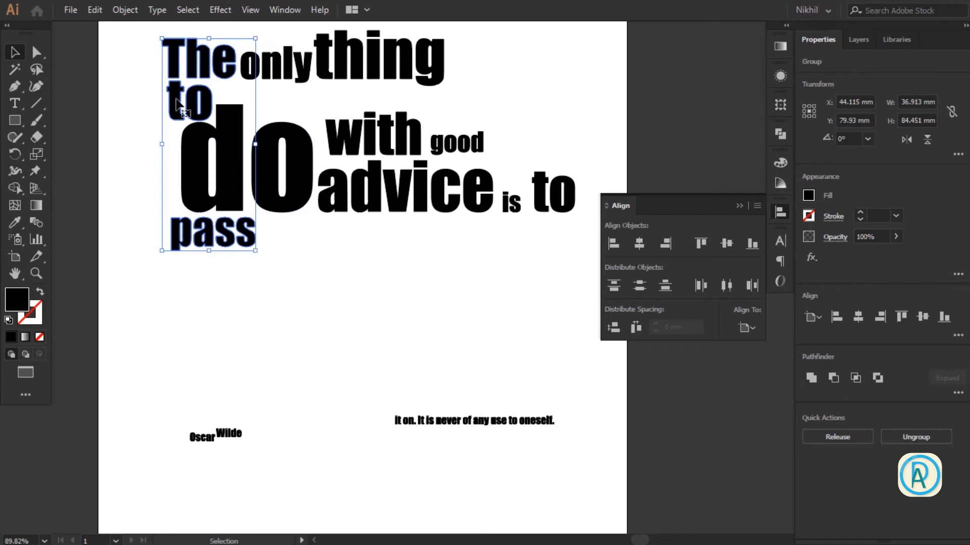
pyautogui.click(172, 62)
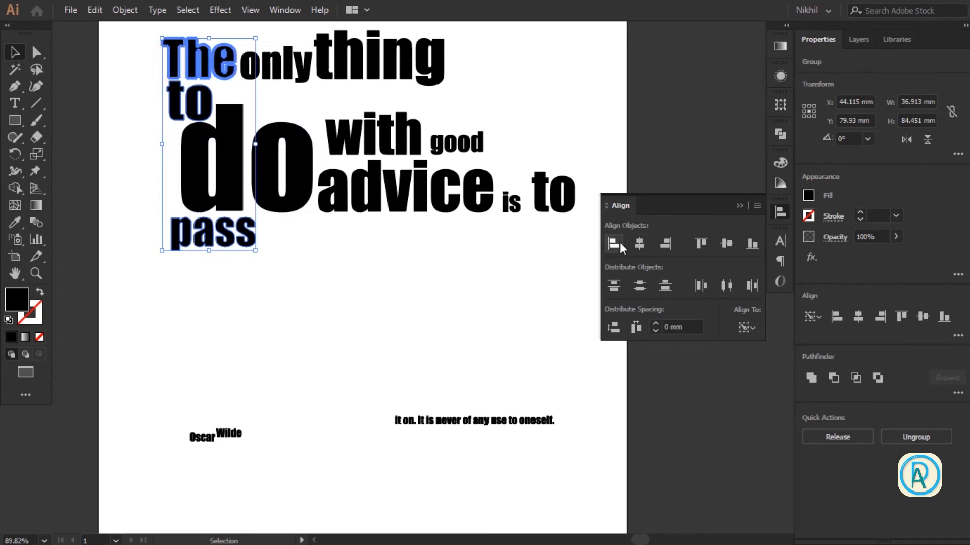
pyautogui.click(614, 245)
pyautogui.click(317, 250)
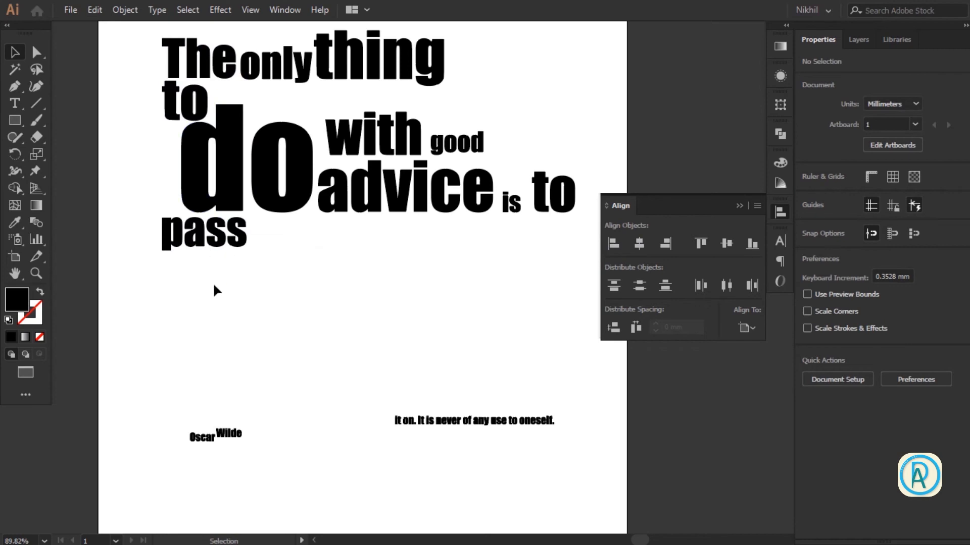
# Step: Align the bottoms of "only" and "thing" to "The", using "The" as the key object
pyautogui.moveTo(489, 78); pyautogui.dragTo(496, 71)
pyautogui.click(217, 67)
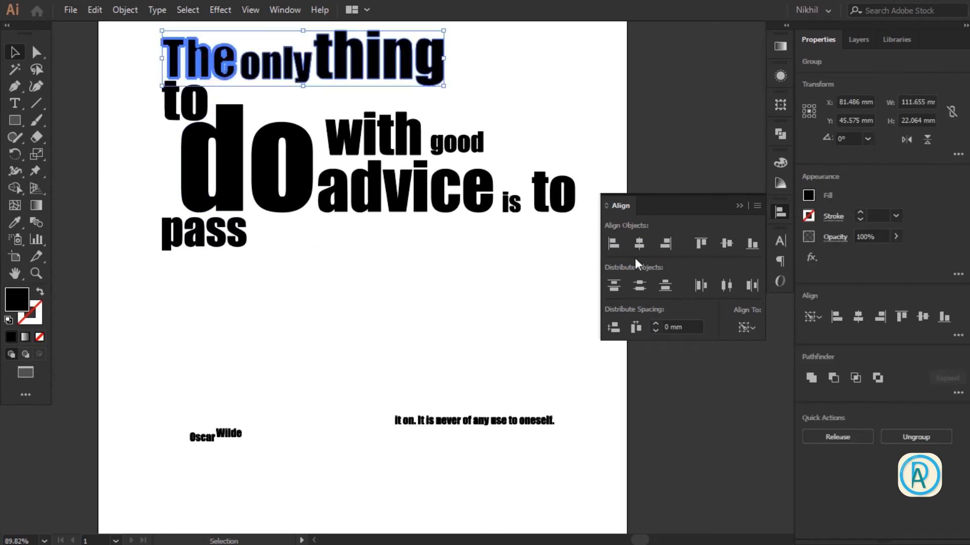
pyautogui.click(750, 245)
pyautogui.click(410, 261)
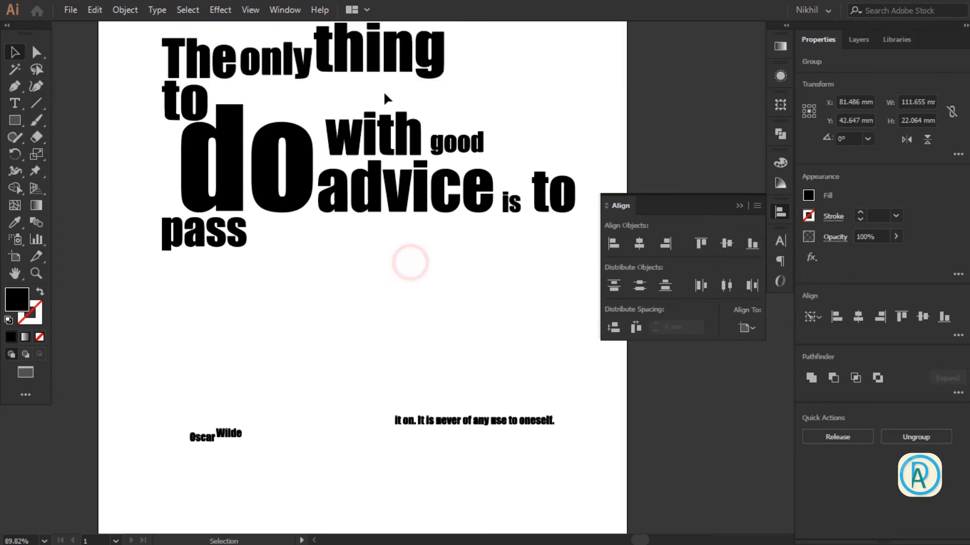
# Step: Nudge the word "thing" slightly down in the first line
pyautogui.moveTo(385, 110); pyautogui.dragTo(369, 160)
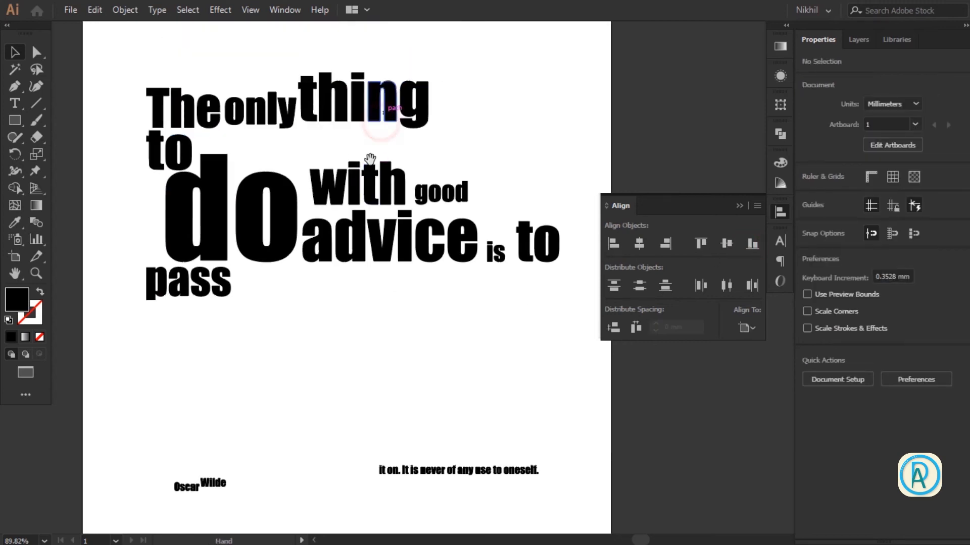
pyautogui.click(347, 116)
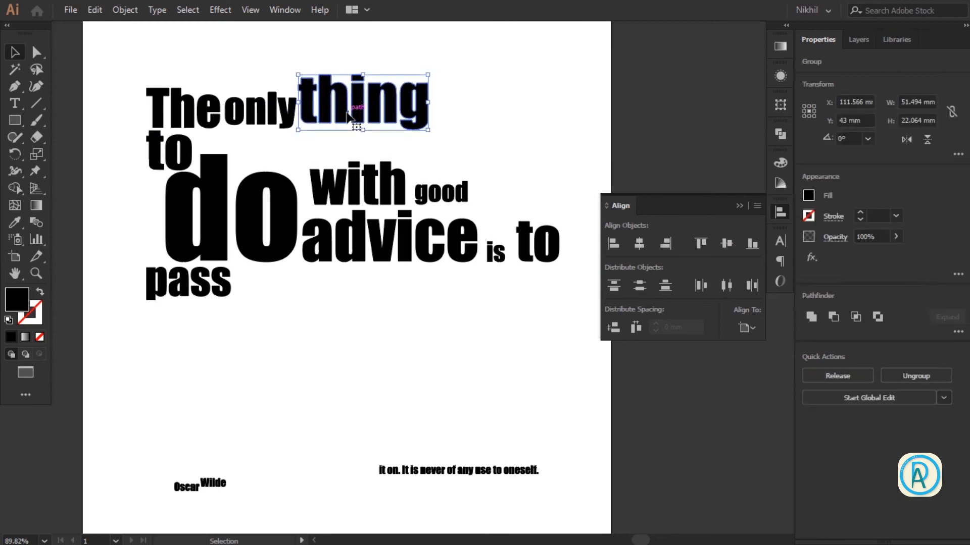
pyautogui.press('Up')
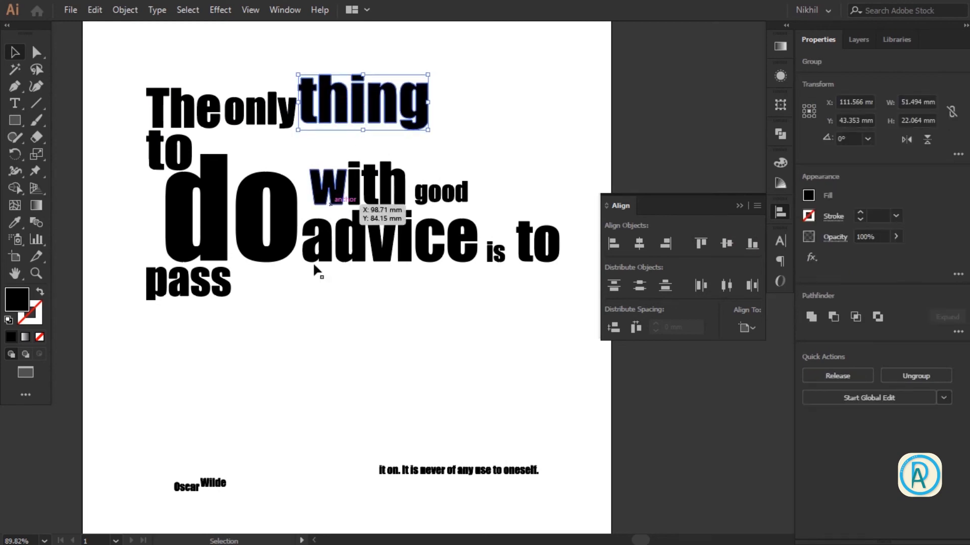
# Step: Place enlarged "it" and "on." after "pass" and align their bottoms to "pass" as the key object
pyautogui.moveTo(298, 306); pyautogui.dragTo(303, 290)
pyautogui.moveTo(387, 454); pyautogui.dragTo(272, 257)
pyautogui.moveTo(405, 457); pyautogui.dragTo(283, 259)
pyautogui.click(267, 329)
pyautogui.moveTo(309, 298); pyautogui.dragTo(149, 263)
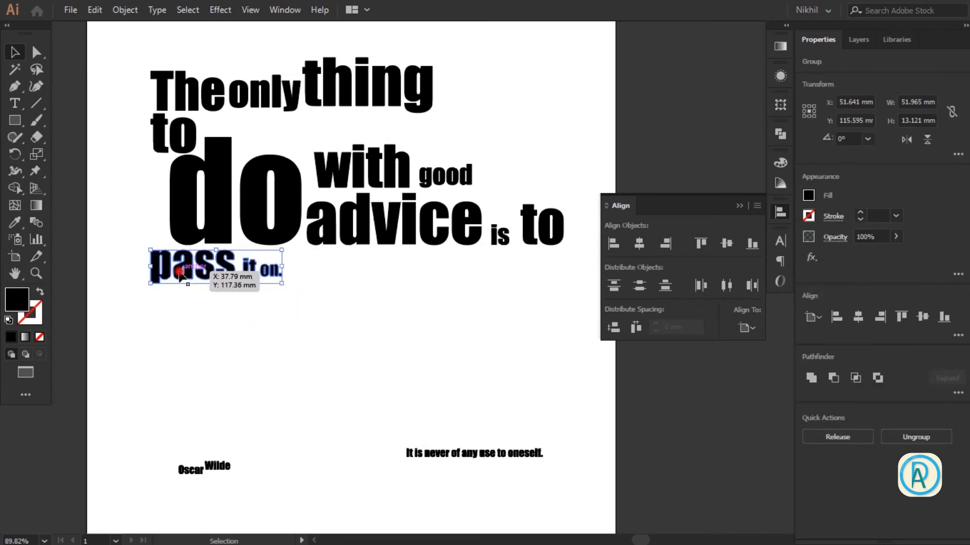
pyautogui.click(179, 272)
pyautogui.click(752, 244)
pyautogui.click(368, 292)
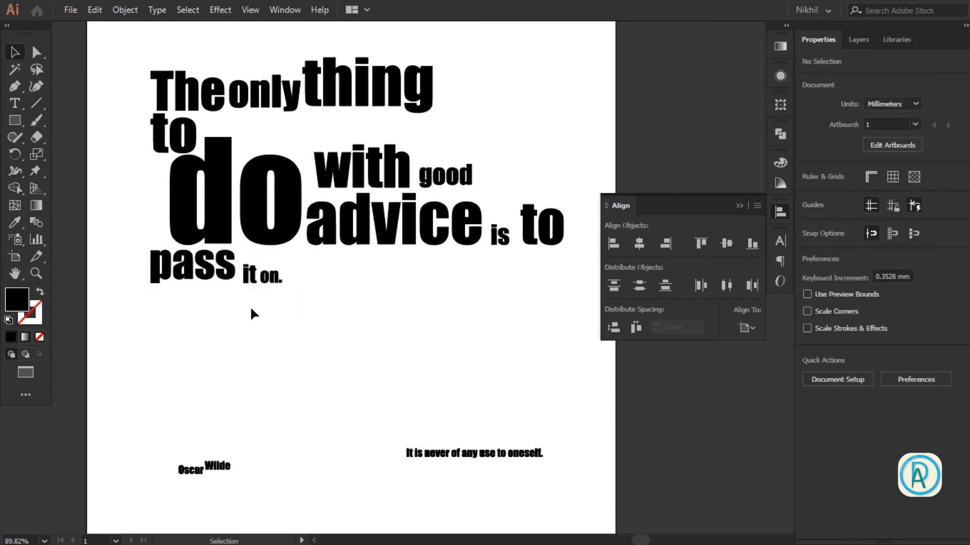
# Step: Enlarge the capitalized "It" to about 43 mm high and place it after "on.", just beneath "advice"
pyautogui.moveTo(408, 454); pyautogui.dragTo(380, 381)
pyautogui.moveTo(325, 351); pyautogui.dragTo(341, 332)
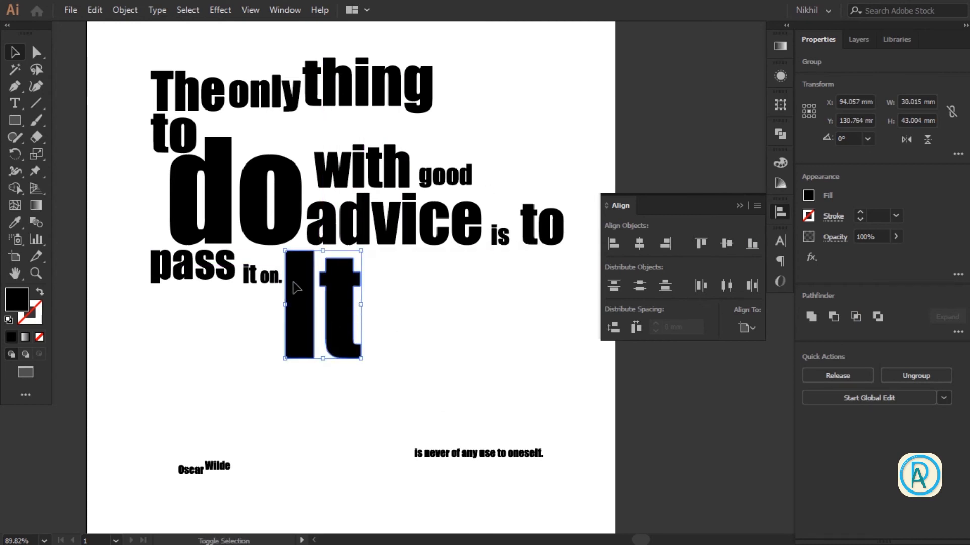
pyautogui.moveTo(343, 322); pyautogui.dragTo(343, 326)
# Step: Place "is" about 8 mm high beside the large "It" and align its top to "It" as the key object
pyautogui.moveTo(419, 455); pyautogui.dragTo(388, 268)
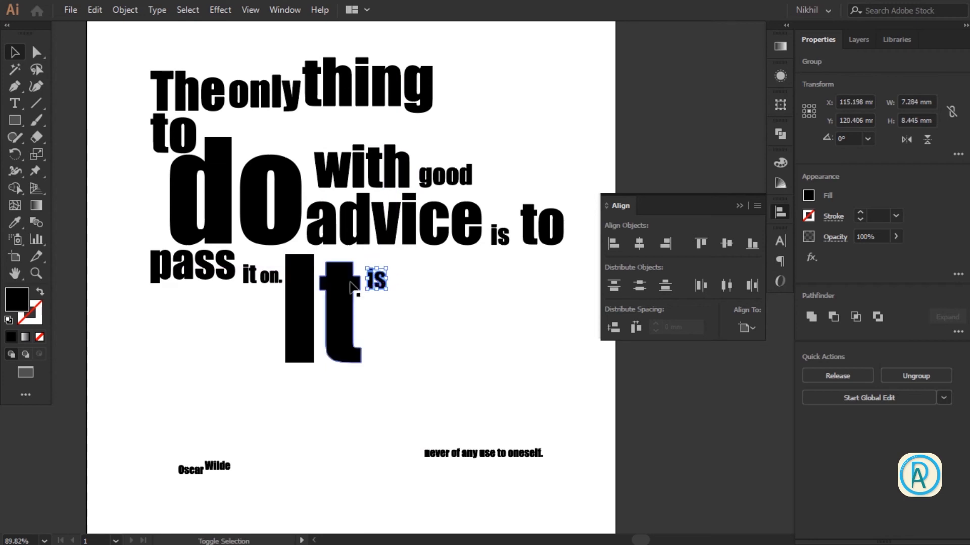
pyautogui.keyDown('shift'); pyautogui.click(351, 282); pyautogui.keyUp('shift')
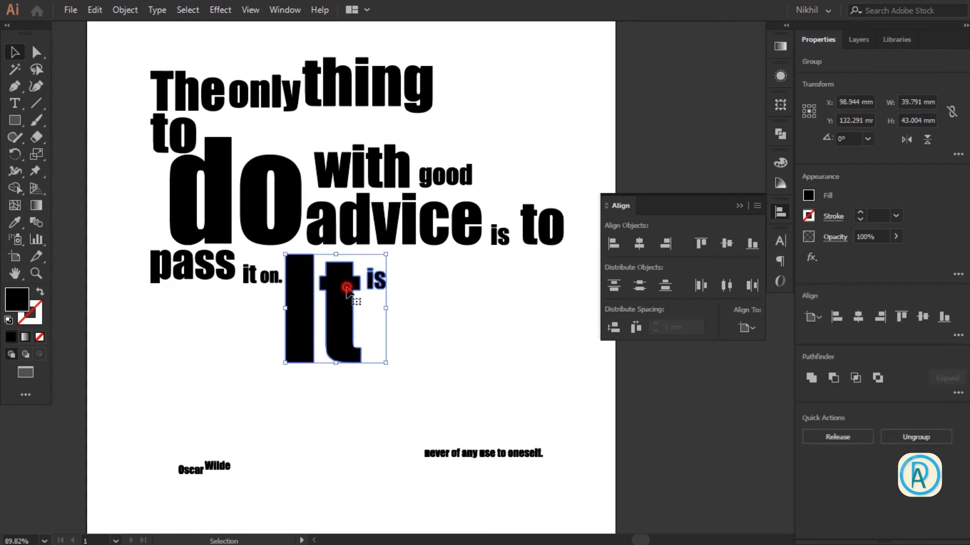
pyautogui.click(348, 289)
pyautogui.click(701, 245)
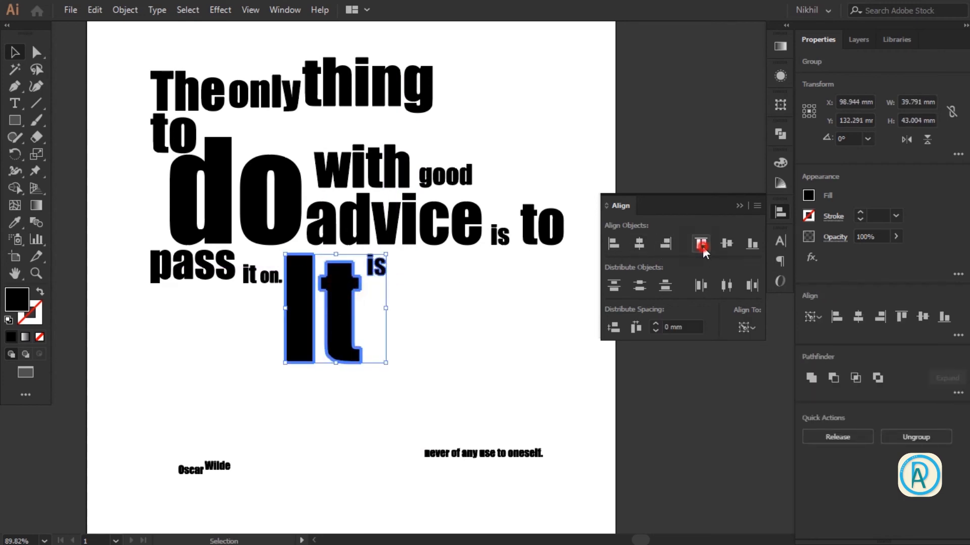
pyautogui.click(438, 303)
# Step: Place "never" about 10 mm high beside "is" and align its top to "is" as the key object
pyautogui.moveTo(435, 454); pyautogui.dragTo(473, 309)
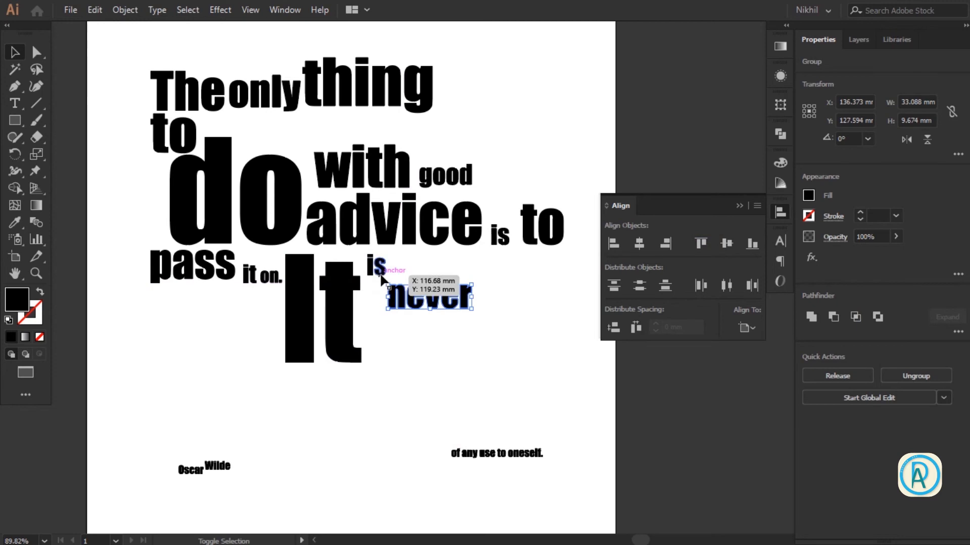
pyautogui.keyDown('shift'); pyautogui.click(376, 267); pyautogui.keyUp('shift')
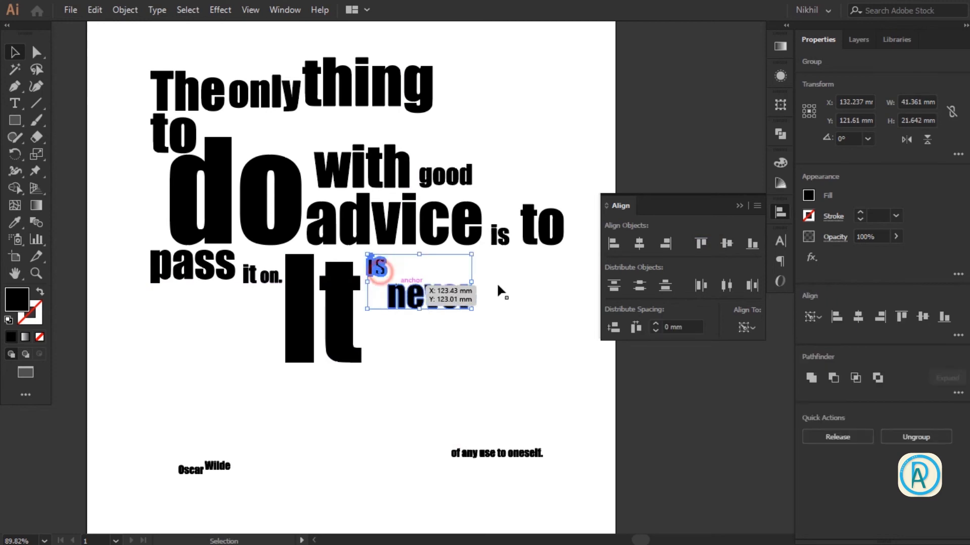
pyautogui.click(700, 244)
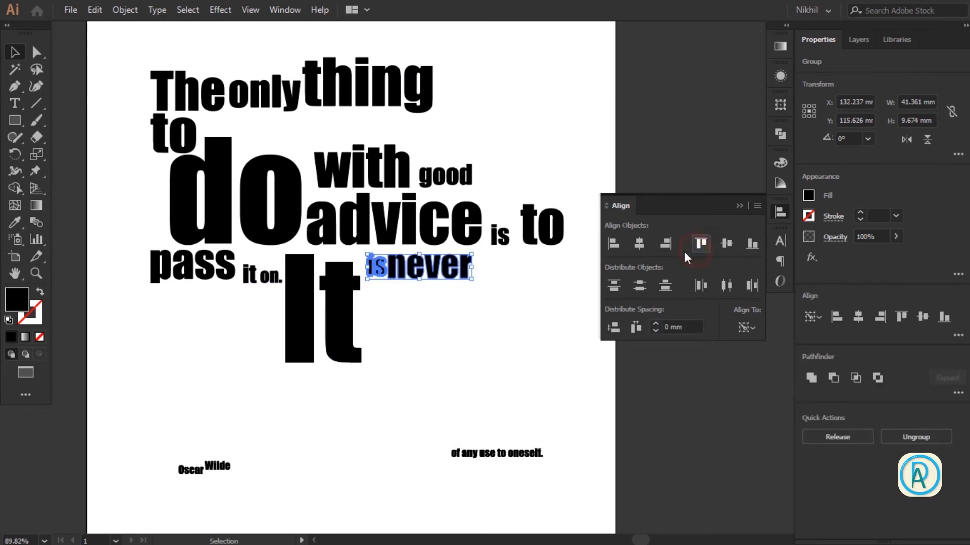
pyautogui.click(464, 308)
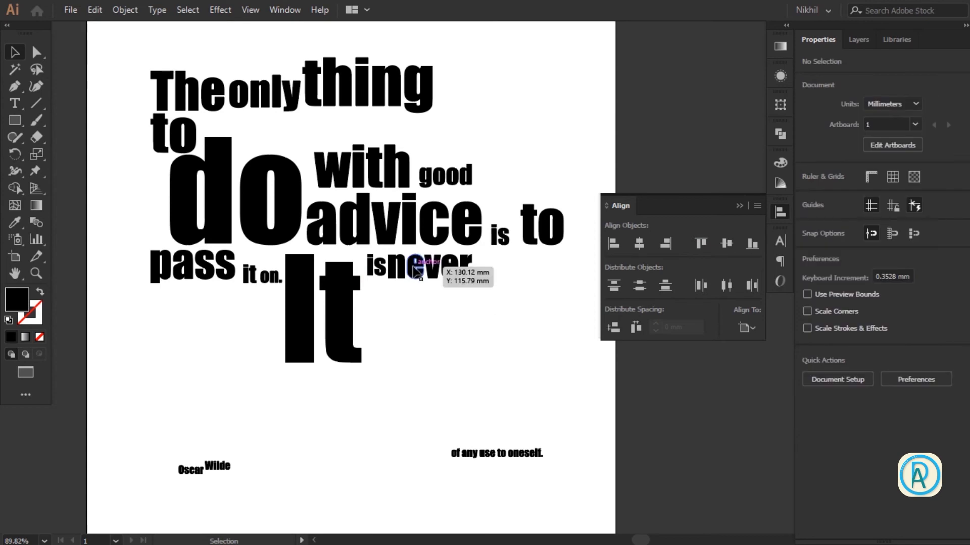
# Step: Move "never" beneath "is", beside the large "It", and enlarge it further
pyautogui.moveTo(415, 272); pyautogui.dragTo(392, 300)
pyautogui.click(434, 340)
pyautogui.click(447, 335)
pyautogui.moveTo(460, 304); pyautogui.dragTo(488, 309)
pyautogui.moveTo(433, 296); pyautogui.dragTo(427, 299)
pyautogui.click(471, 385)
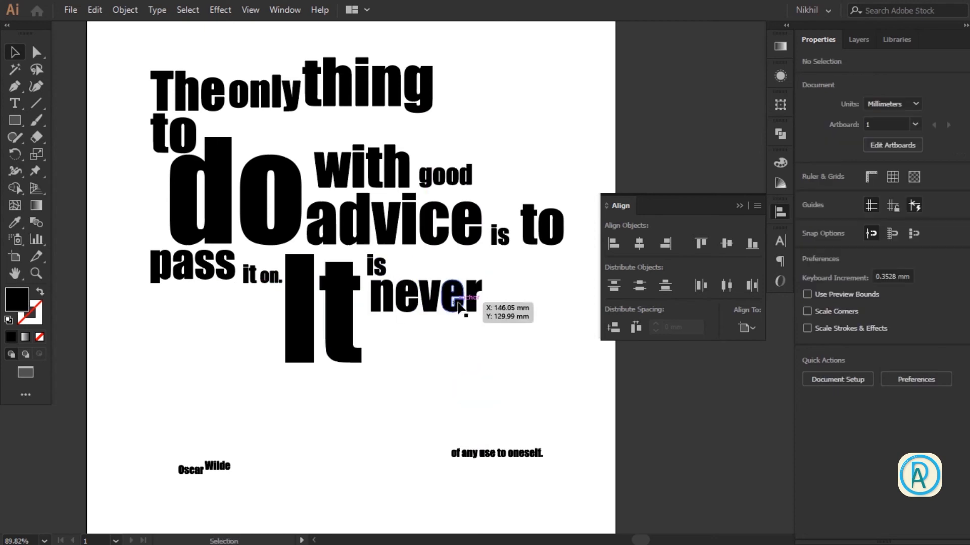
# Step: Place an enlarged "of" about 12 mm high after "never" and align its top to "never" as the key object
pyautogui.click(455, 451)
pyautogui.moveTo(469, 406); pyautogui.dragTo(496, 290)
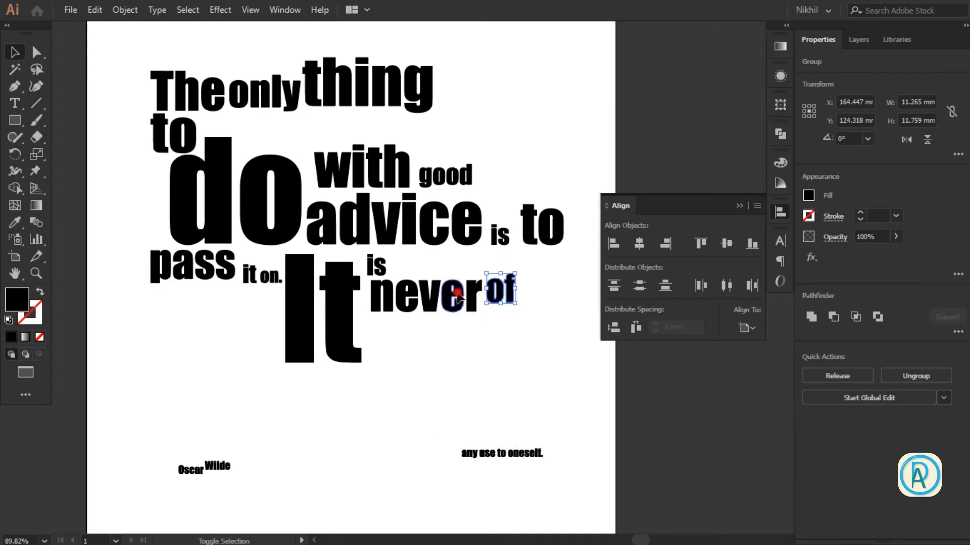
pyautogui.keyDown('shift'); pyautogui.click(457, 298); pyautogui.keyUp('shift')
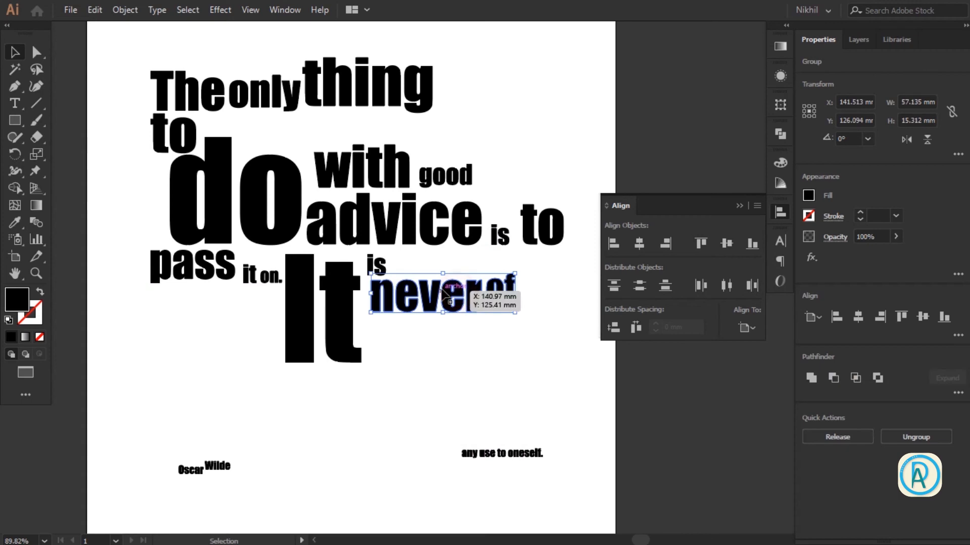
pyautogui.click(701, 244)
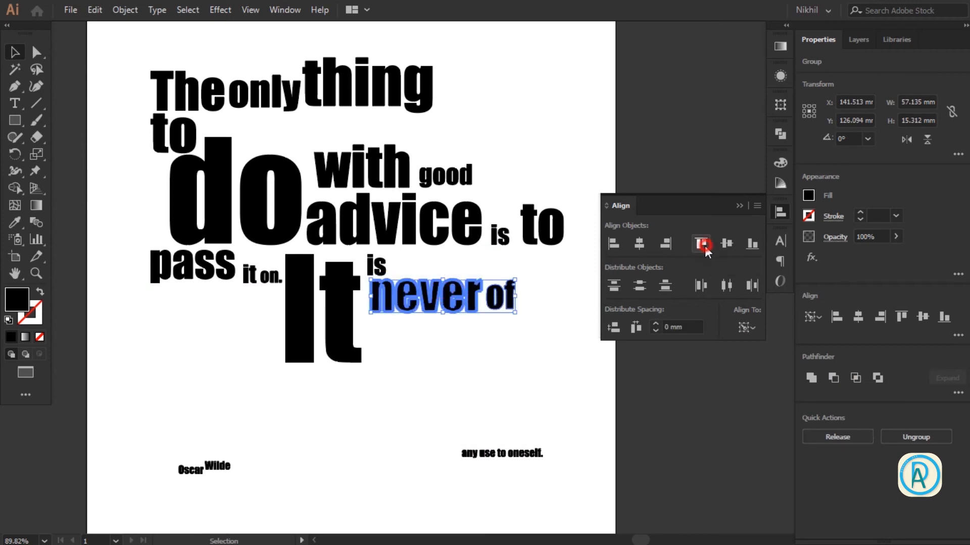
# Step: Nudge "of" up slightly and place an enlarged "any" about 16 mm high beneath "never of"
pyautogui.click(522, 355)
pyautogui.moveTo(503, 298); pyautogui.dragTo(503, 294)
pyautogui.click(543, 374)
pyautogui.moveTo(473, 457); pyautogui.dragTo(503, 363)
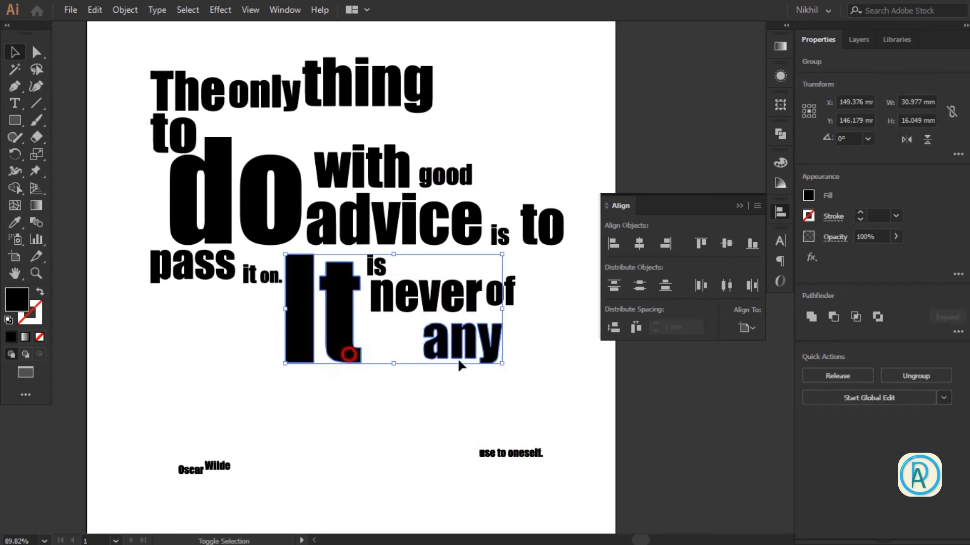
# Step: Make the large "It" the key object for "any" and enlarge "any" to about 18 mm high
pyautogui.keyDown('shift'); pyautogui.click(349, 354); pyautogui.keyUp('shift')
pyautogui.click(752, 244)
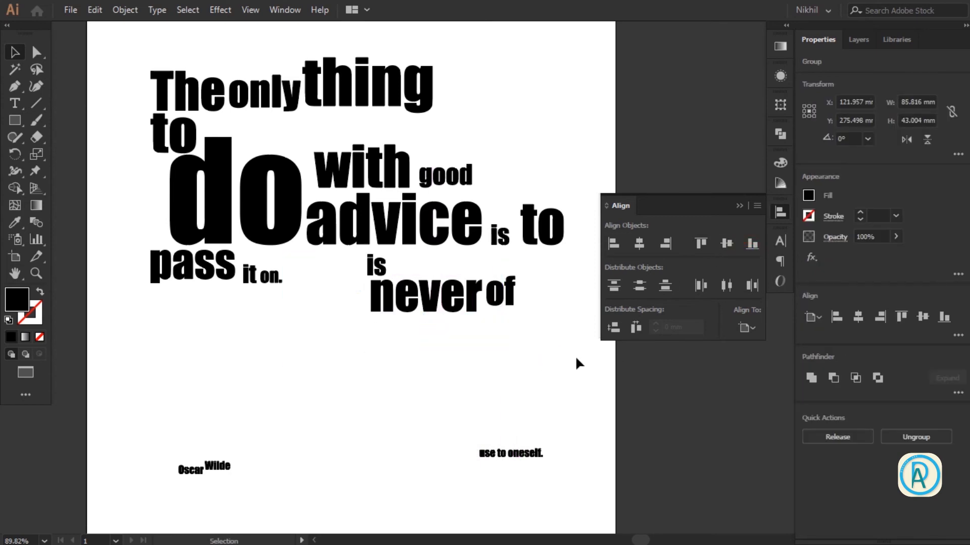
pyautogui.hotkey('ctrl', 'z')
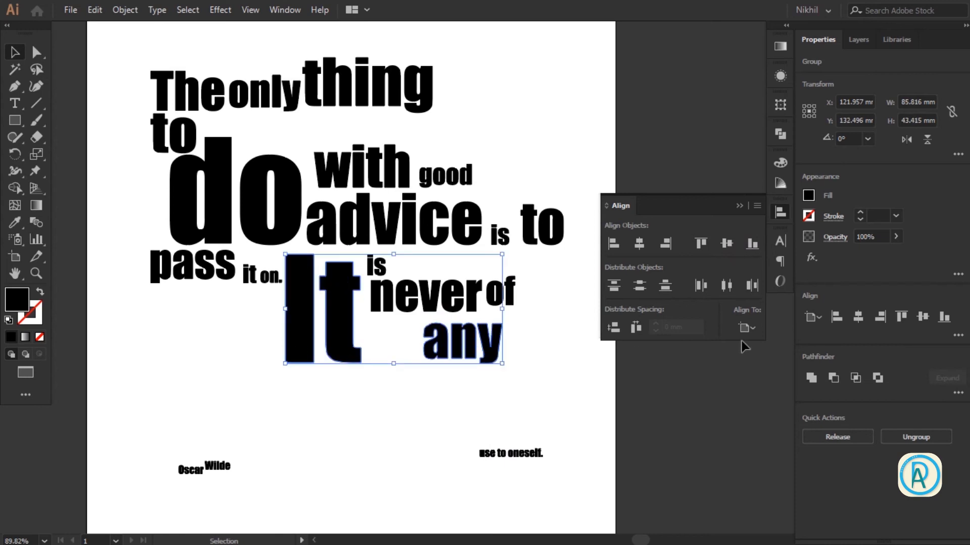
pyautogui.click(338, 327)
pyautogui.moveTo(542, 380); pyautogui.dragTo(412, 315)
# Step: Place an enlarged "use" after "any" and align its bottom to "any" as the key object
pyautogui.click(536, 366)
pyautogui.moveTo(486, 454); pyautogui.dragTo(506, 353)
pyautogui.moveTo(541, 335)
pyautogui.mouseDown()
pyautogui.moveTo(556, 326)
pyautogui.moveTo(549, 333)
pyautogui.mouseUp()
pyautogui.keyDown('shift'); pyautogui.click(488, 343); pyautogui.keyUp('shift')
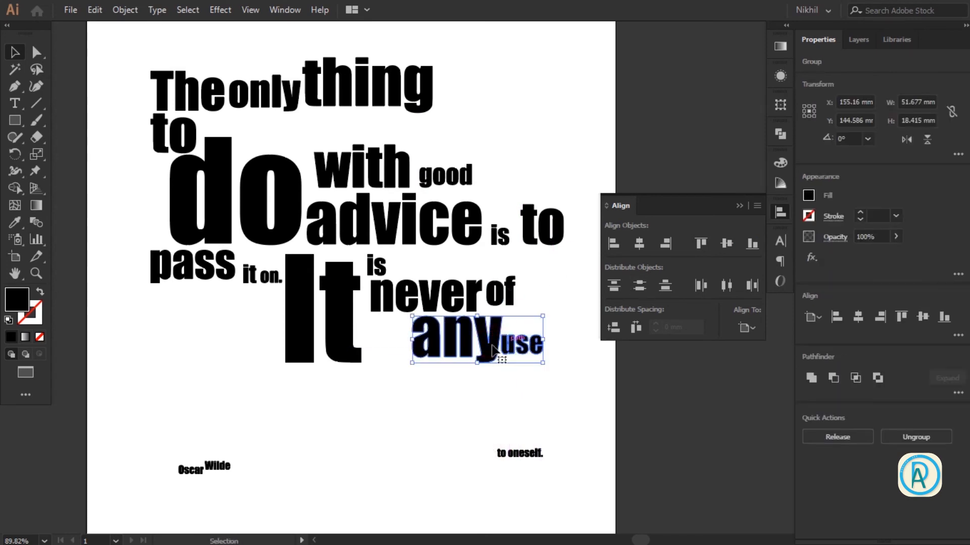
pyautogui.click(454, 339)
pyautogui.click(752, 244)
pyautogui.click(592, 353)
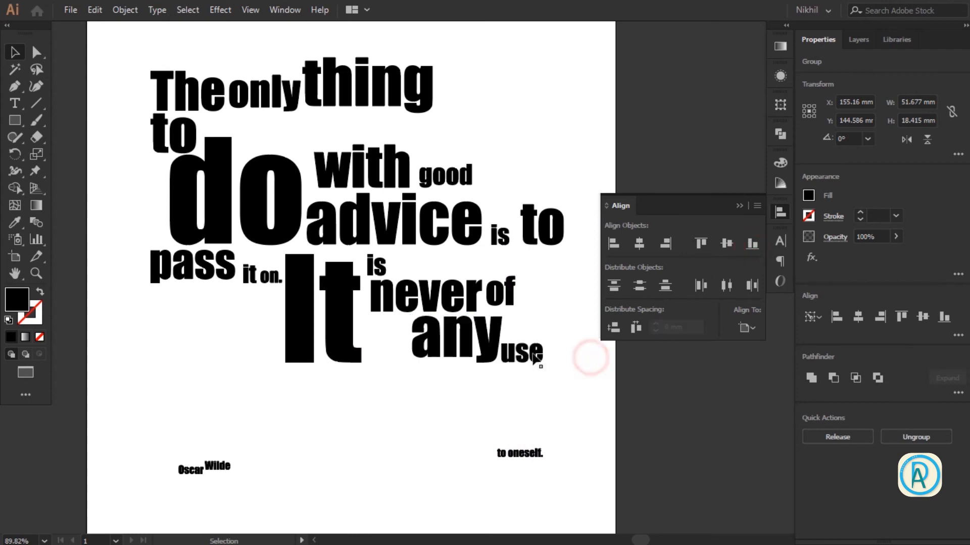
# Step: Place "to" about 15 mm high beneath the large "It" and align its left edge to "It"
pyautogui.click(540, 393)
pyautogui.moveTo(501, 454); pyautogui.dragTo(223, 388)
pyautogui.moveTo(180, 485); pyautogui.dragTo(241, 490)
pyautogui.moveTo(243, 388); pyautogui.dragTo(335, 417)
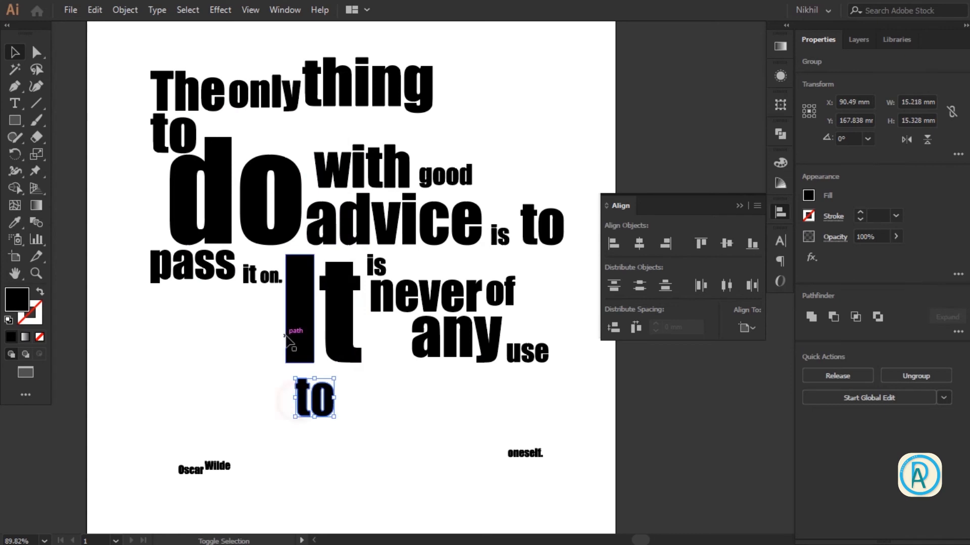
pyautogui.keyDown('shift'); pyautogui.click(297, 335); pyautogui.keyUp('shift')
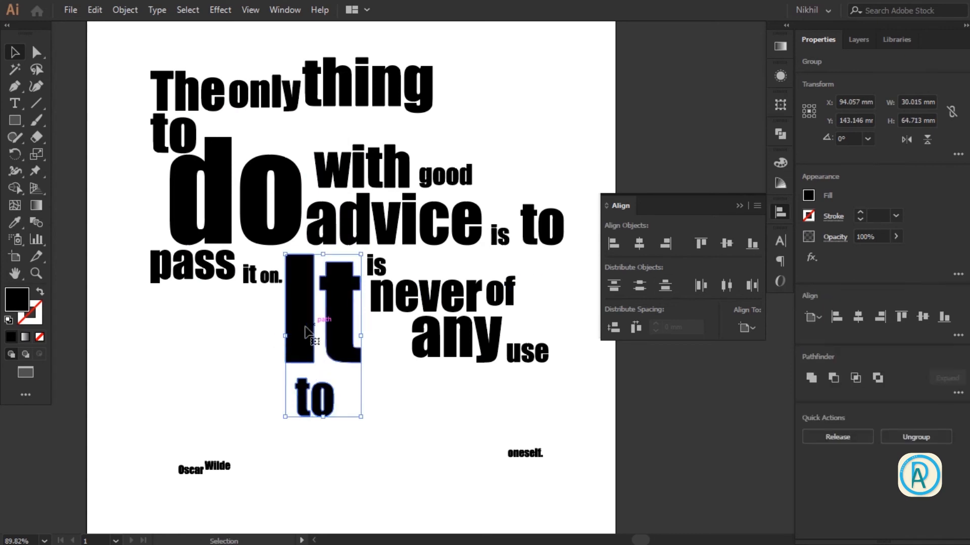
pyautogui.click(612, 246)
pyautogui.click(426, 433)
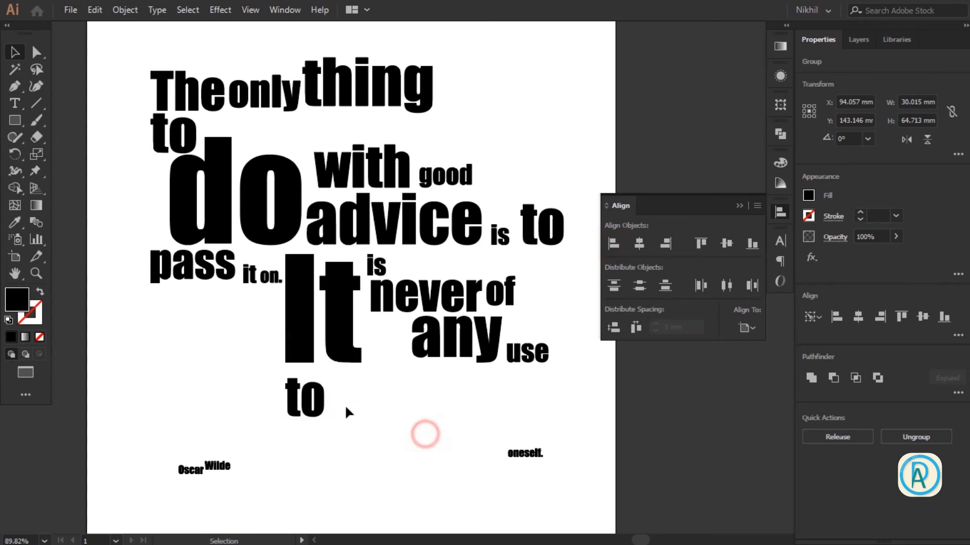
# Step: Move "to" closer to "It", place "oneself." about 8 mm high beside it and align their tops with "to" as key object
pyautogui.moveTo(310, 403); pyautogui.dragTo(310, 393)
pyautogui.click(419, 405)
pyautogui.moveTo(520, 453); pyautogui.dragTo(329, 387)
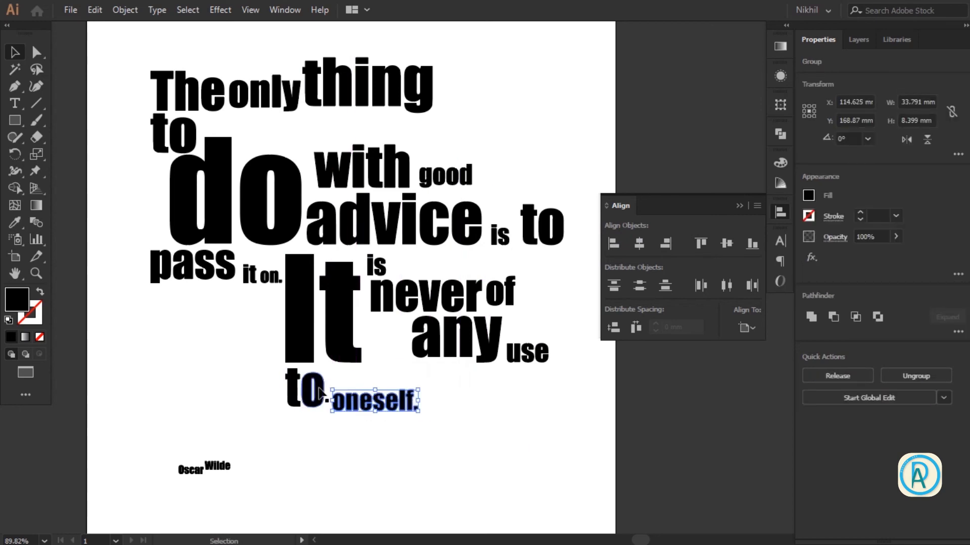
pyautogui.keyDown('shift'); pyautogui.click(319, 393); pyautogui.keyUp('shift')
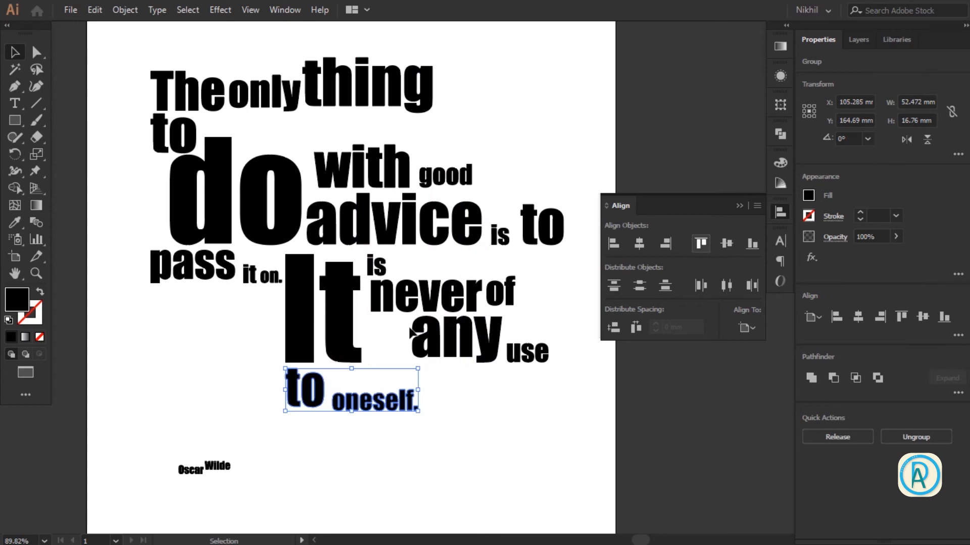
pyautogui.click(305, 393)
pyautogui.click(699, 244)
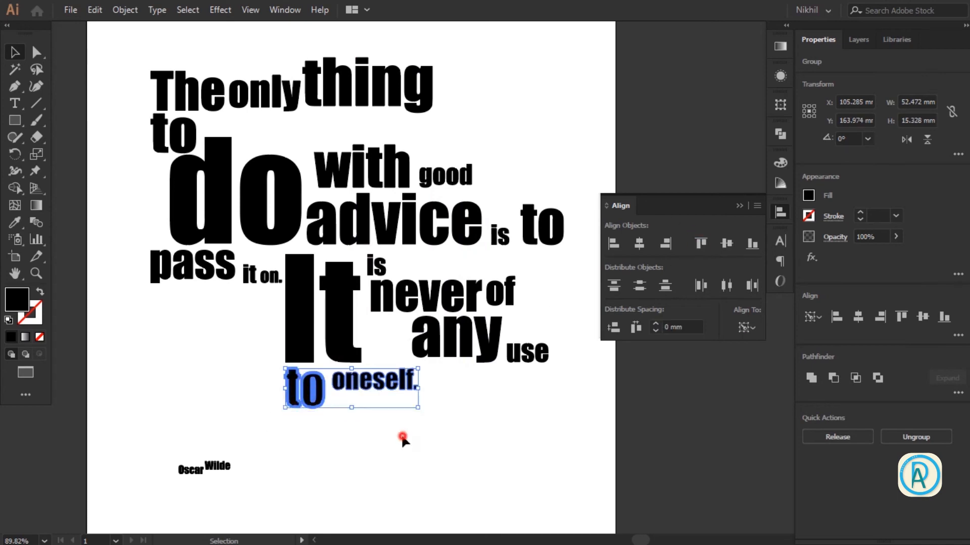
# Step: Enlarge "oneself." to about 27 mm high and set it close beside "to"
pyautogui.click(399, 433)
pyautogui.click(399, 386)
pyautogui.moveTo(418, 391); pyautogui.dragTo(611, 439)
pyautogui.moveTo(564, 417)
pyautogui.mouseDown()
pyautogui.moveTo(575, 412)
pyautogui.moveTo(557, 417)
pyautogui.mouseUp()
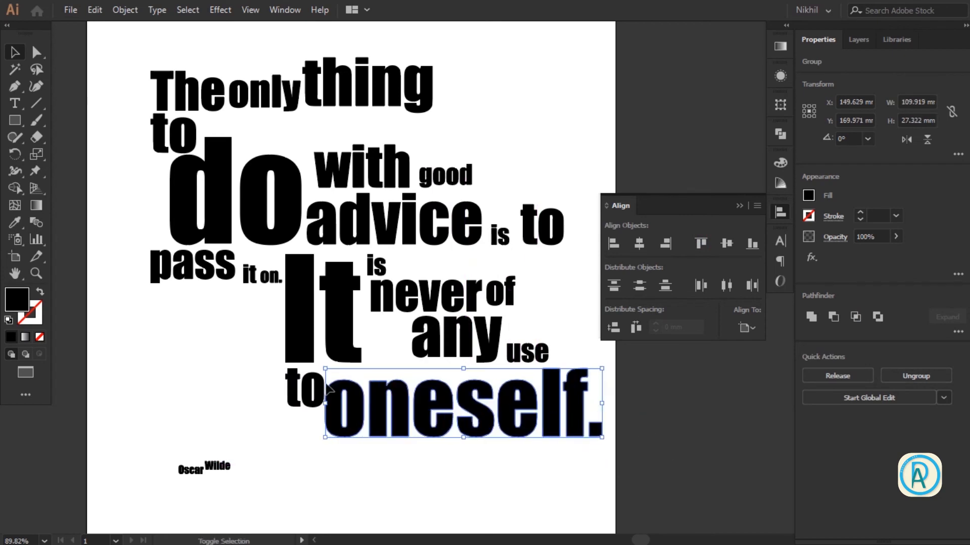
# Step: Align the top of "oneself." to "to" as the key object and nudge "oneself." slightly right
pyautogui.keyDown('shift'); pyautogui.click(303, 396); pyautogui.keyUp('shift')
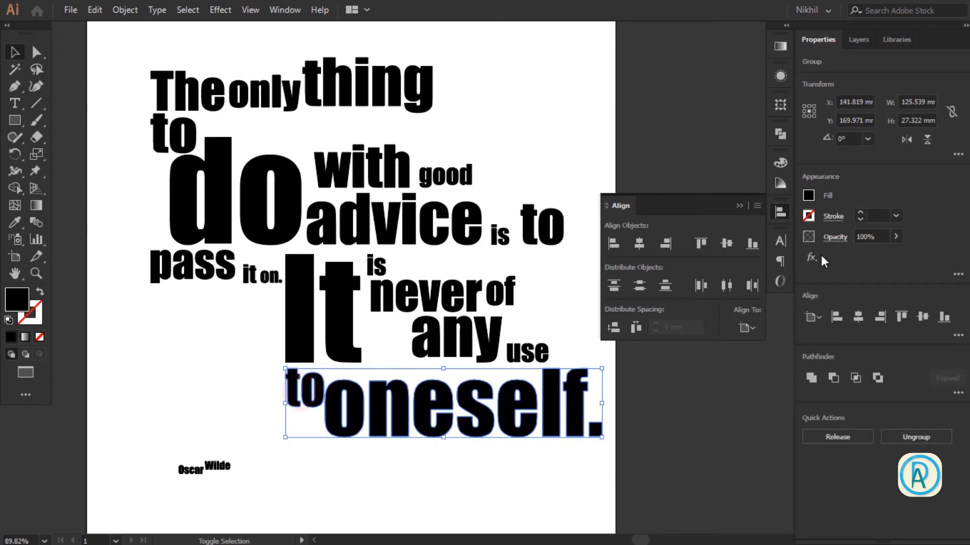
pyautogui.click(702, 243)
pyautogui.hotkey('ctrl', 'z')
pyautogui.click(311, 404)
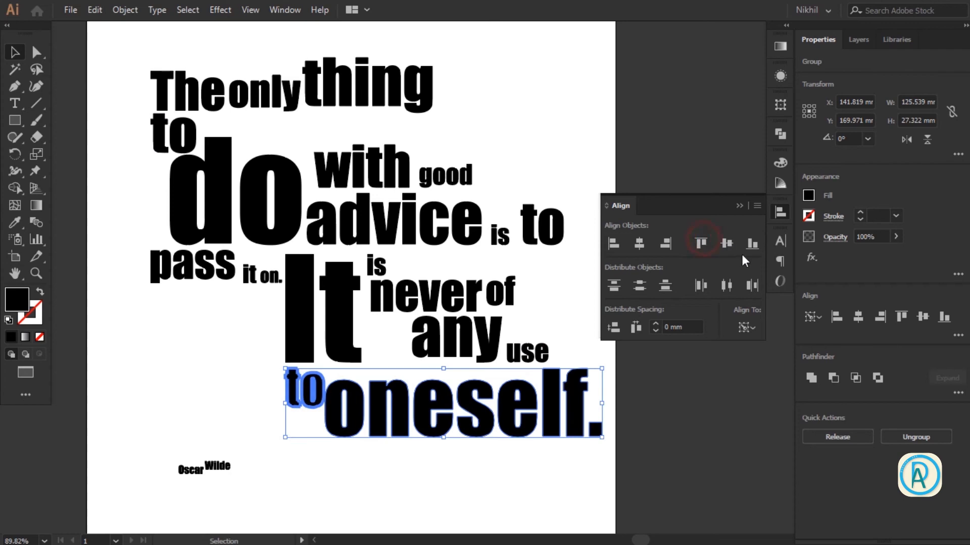
pyautogui.click(751, 245)
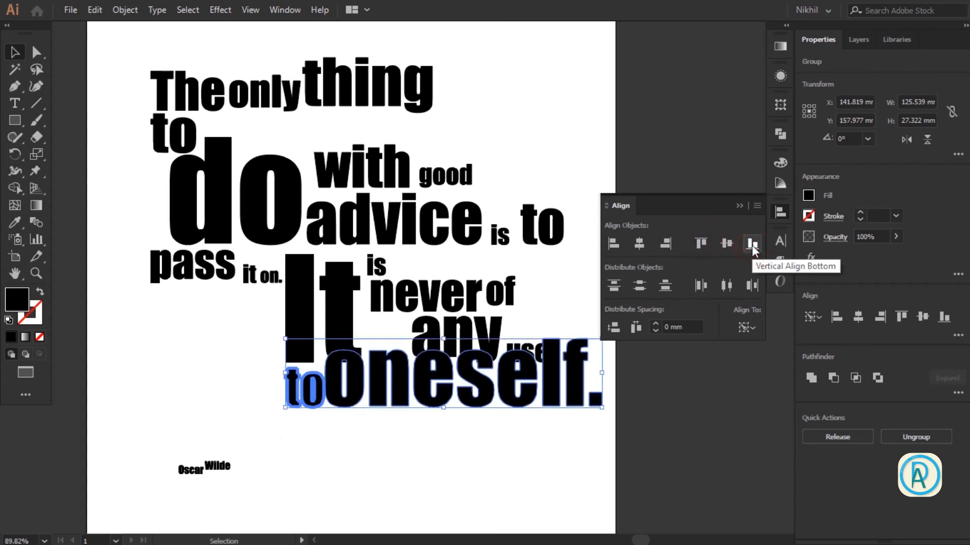
pyautogui.click(701, 243)
pyautogui.click(518, 466)
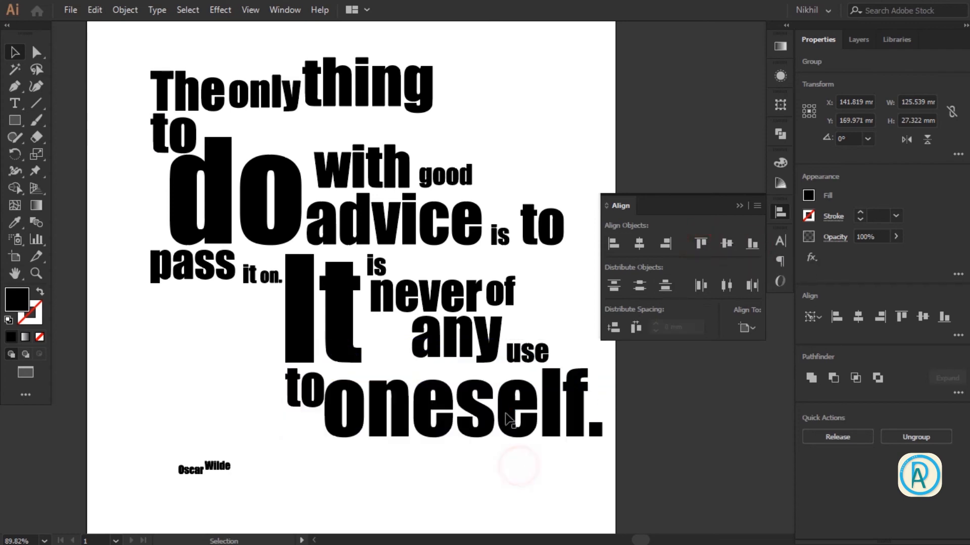
pyautogui.click(505, 415)
pyautogui.press('Right')
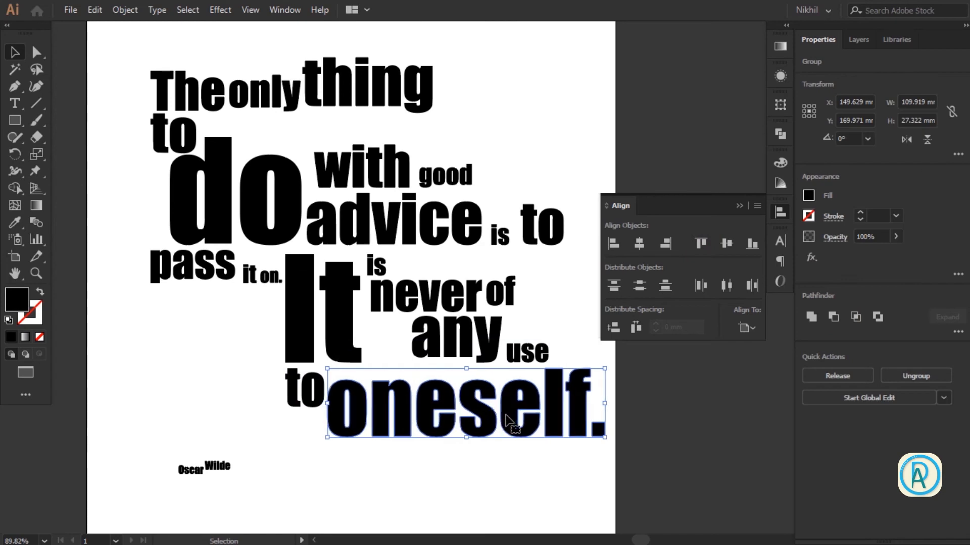
pyautogui.click(505, 465)
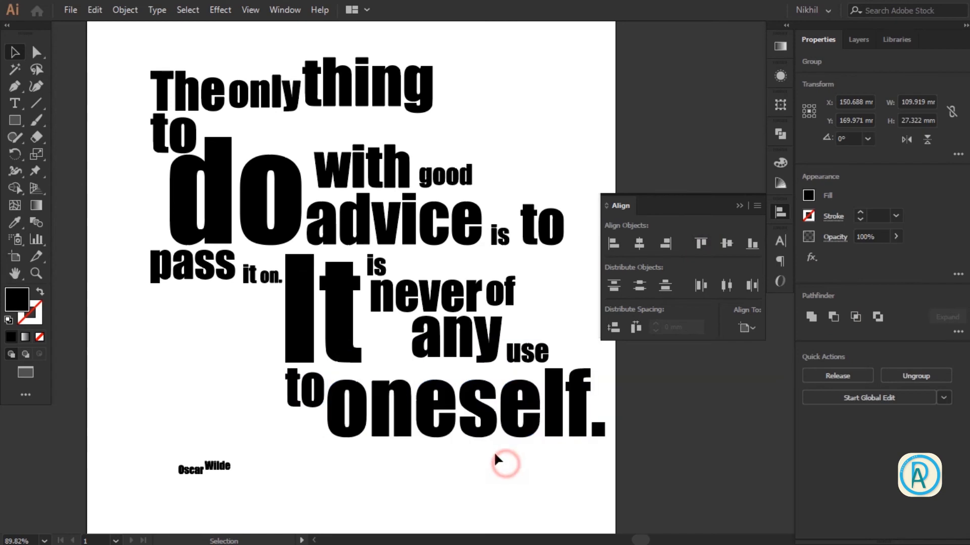
# Step: Separate and enlarge "Oscar" and "Wilde" below the quote, with "Oscar" about 17 mm high
pyautogui.keyDown('ctrl'); pyautogui.keyDown('alt'); pyautogui.click(416, 352); pyautogui.keyUp('alt'); pyautogui.keyUp('ctrl')
pyautogui.moveTo(438, 349); pyautogui.dragTo(370, 392)
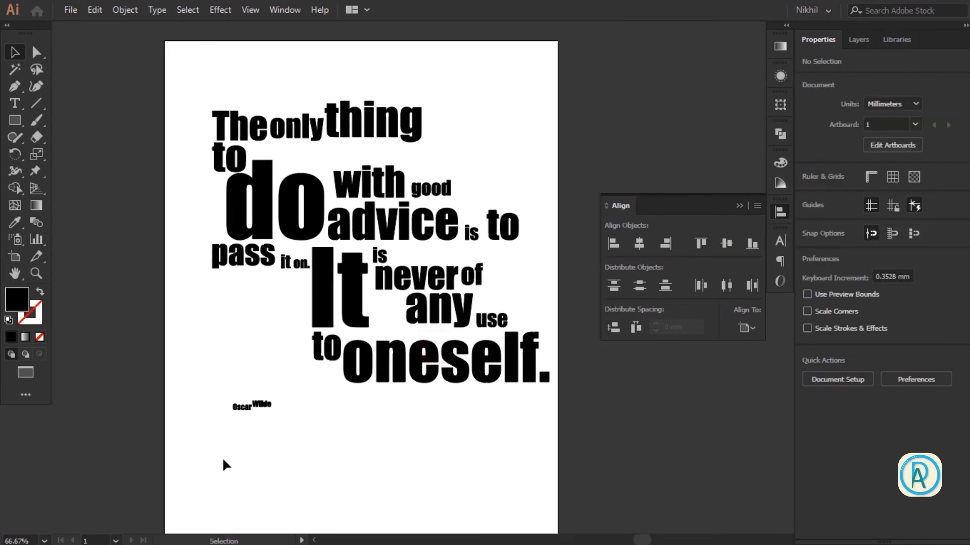
pyautogui.moveTo(276, 408); pyautogui.dragTo(262, 463)
pyautogui.moveTo(262, 405); pyautogui.dragTo(328, 452)
pyautogui.click(243, 406)
pyautogui.moveTo(255, 417); pyautogui.dragTo(361, 456)
pyautogui.click(333, 450)
pyautogui.moveTo(281, 434); pyautogui.dragTo(238, 424)
pyautogui.moveTo(317, 446); pyautogui.dragTo(382, 455)
# Step: Align the bottom of "Wilde" to "Oscar" as the key object
pyautogui.keyDown('shift'); pyautogui.click(270, 425); pyautogui.keyUp('shift')
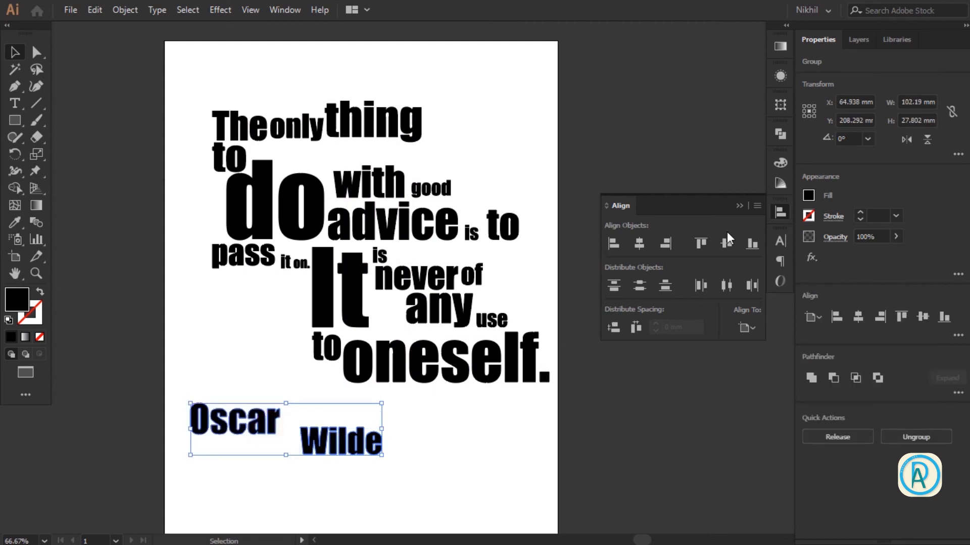
pyautogui.click(752, 244)
pyautogui.click(266, 424)
pyautogui.click(751, 244)
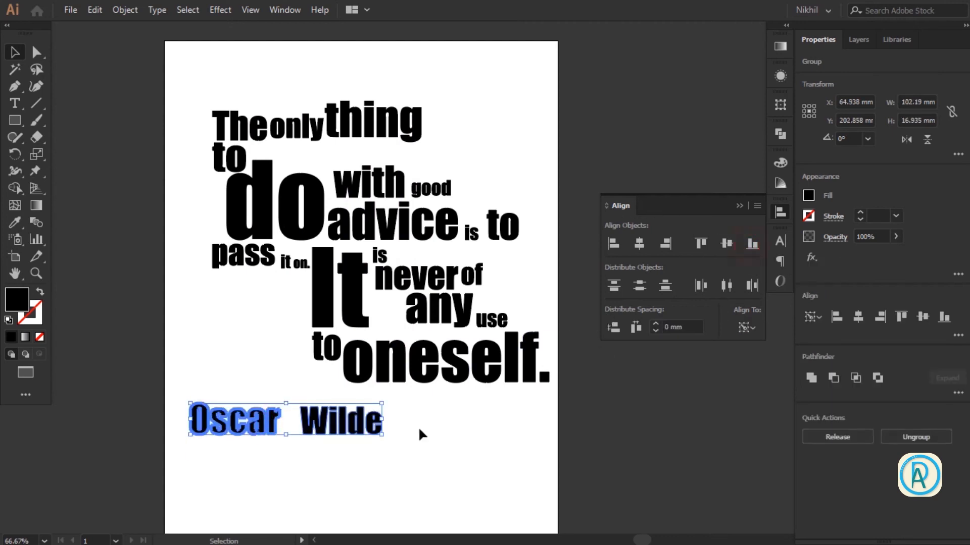
pyautogui.click(418, 429)
# Step: Move "Oscar" and "Wilde" directly beneath "oneself." and spread them apart along its width
pyautogui.moveTo(232, 456); pyautogui.dragTo(487, 405)
pyautogui.scroll(3, 460, 388)
pyautogui.scroll(2, 495, 416)
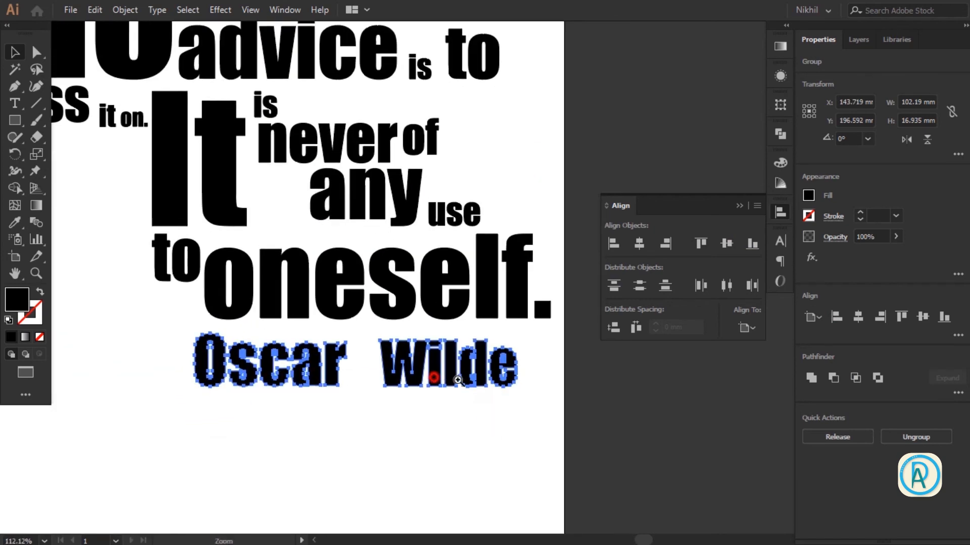
pyautogui.click(420, 454)
pyautogui.moveTo(461, 368); pyautogui.dragTo(507, 361)
pyautogui.moveTo(319, 361); pyautogui.dragTo(342, 372)
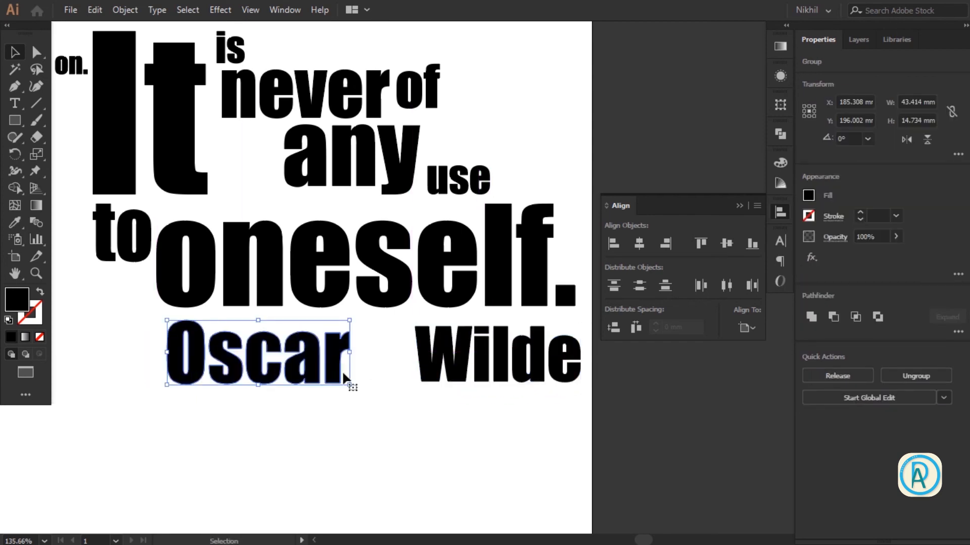
# Step: Shift "Oscar" and "Wilde" down slightly and enlarge both, with "Oscar" about 18 mm high, to fill the width under "oneself."
pyautogui.keyDown('shift'); pyautogui.click(423, 369); pyautogui.keyUp('shift')
pyautogui.moveTo(373, 388); pyautogui.dragTo(373, 399)
pyautogui.click(306, 491)
pyautogui.moveTo(325, 370); pyautogui.dragTo(364, 363)
pyautogui.moveTo(433, 373); pyautogui.dragTo(365, 387)
# Step: Align the top of "Oscar" to "Wilde" as the key object and settle the name beneath "oneself."
pyautogui.click(381, 433)
pyautogui.click(366, 374)
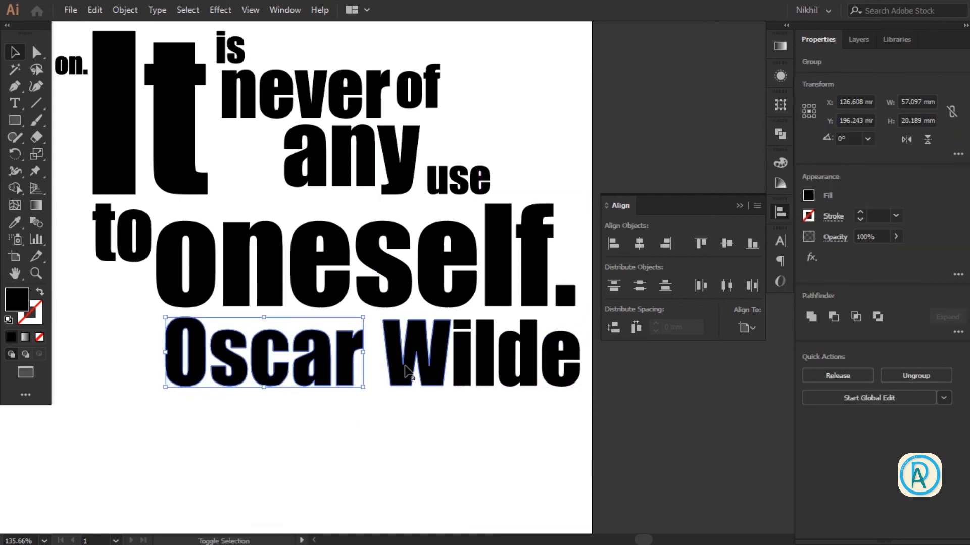
pyautogui.keyDown('shift'); pyautogui.click(444, 353); pyautogui.keyUp('shift')
pyautogui.click(404, 358)
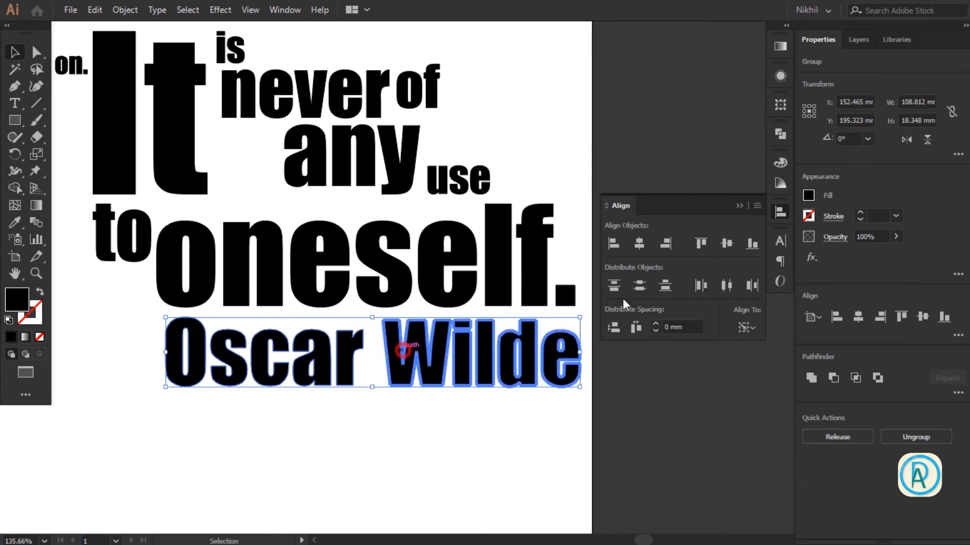
pyautogui.click(701, 244)
pyautogui.click(417, 451)
pyautogui.click(341, 376)
pyautogui.moveTo(301, 418); pyautogui.dragTo(293, 381)
pyautogui.scroll(-5, 396, 346)
pyautogui.click(318, 368)
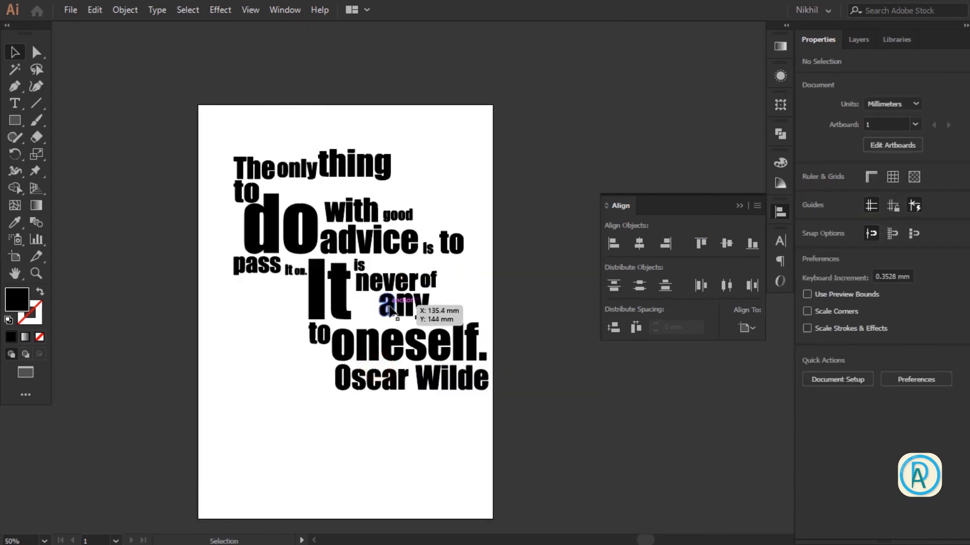
# Step: Enlarge "thing" in the first line to about 68 × 29 mm
pyautogui.moveTo(385, 146); pyautogui.dragTo(415, 135)
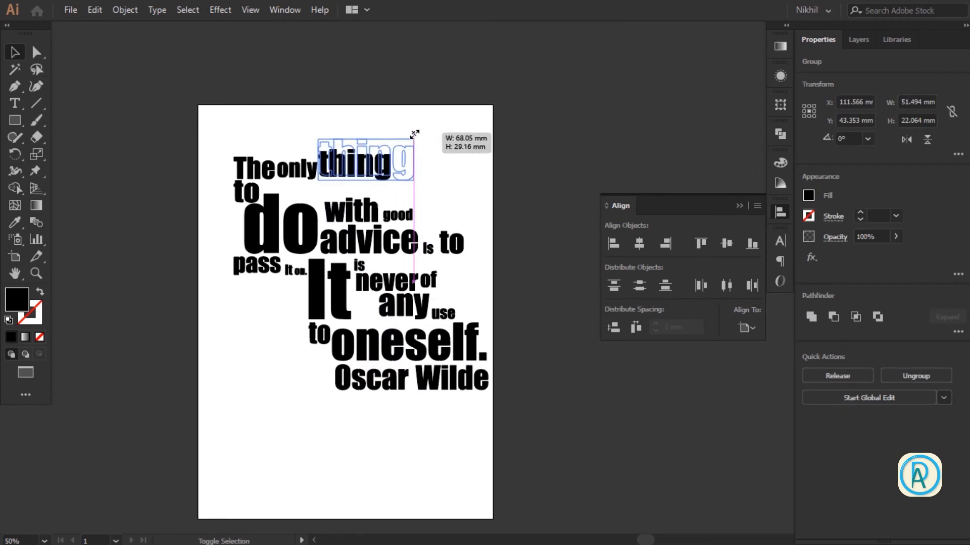
pyautogui.moveTo(414, 134); pyautogui.dragTo(414, 135)
pyautogui.click(437, 194)
pyautogui.scroll(-1, 400, 338)
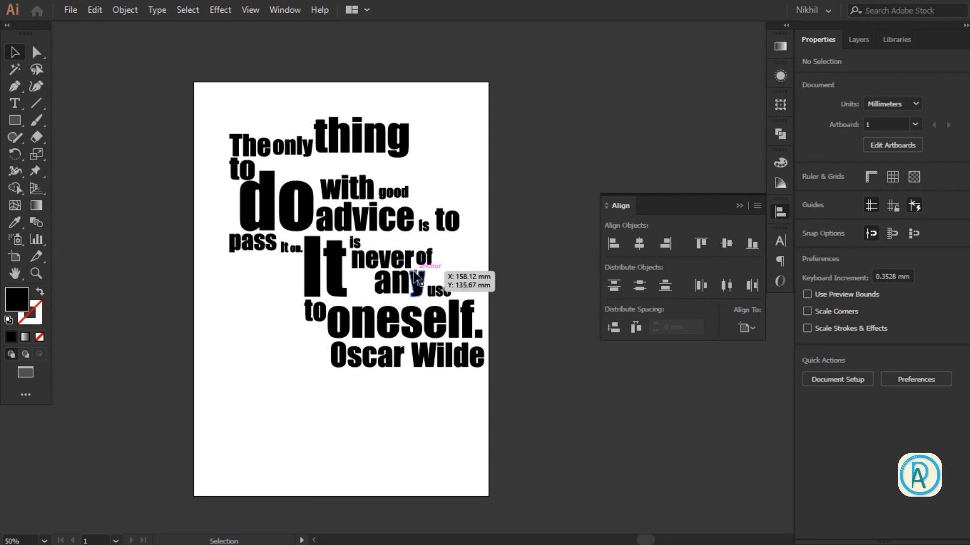
# Step: Move "Oscar Wilde" down about 11 mm to separate it from the quote
pyautogui.click(459, 373)
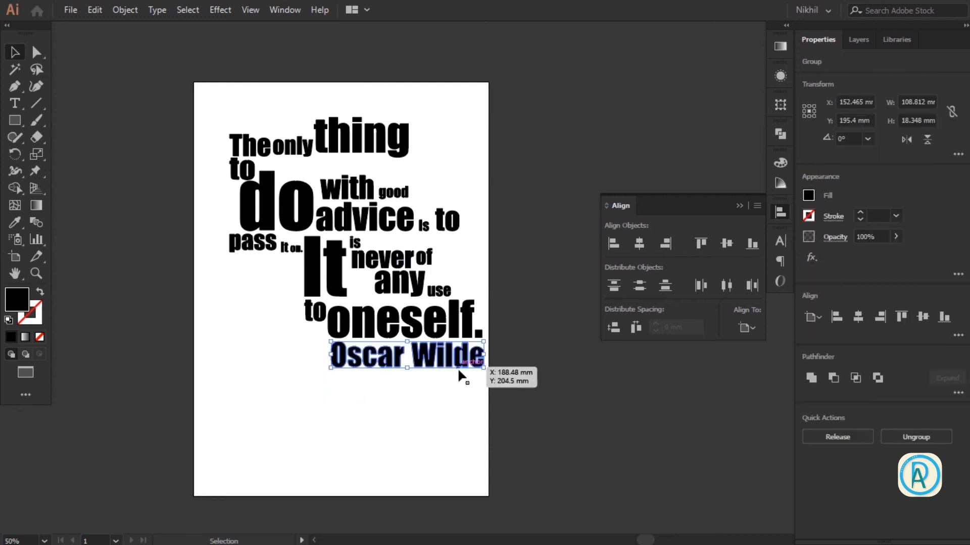
pyautogui.hotkey('shift', 'Down')
pyautogui.hotkey('shift', 'Down')
pyautogui.hotkey('shift', 'Down')
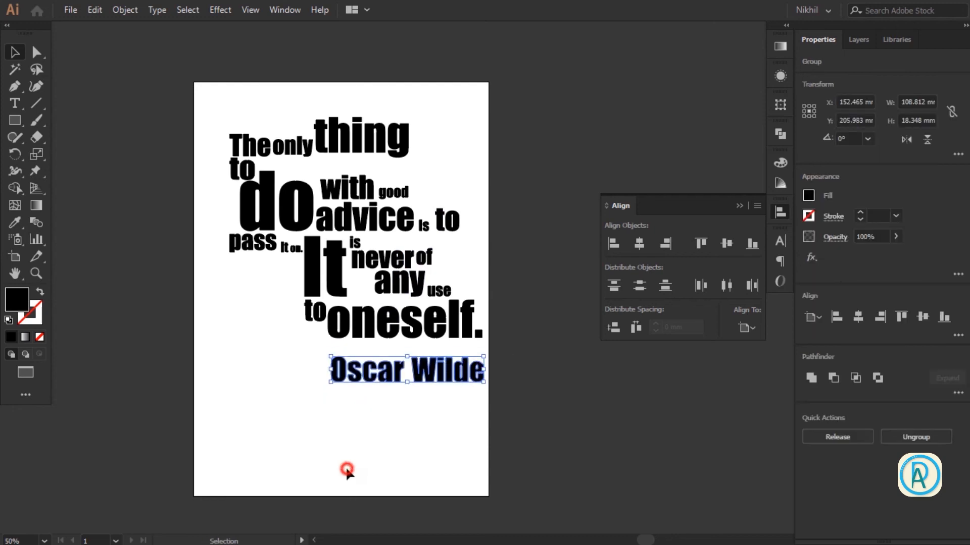
pyautogui.click(347, 470)
# Step: Group all the words of the composition, try moving the group and undo that move
pyautogui.moveTo(287, 449); pyautogui.dragTo(580, 60)
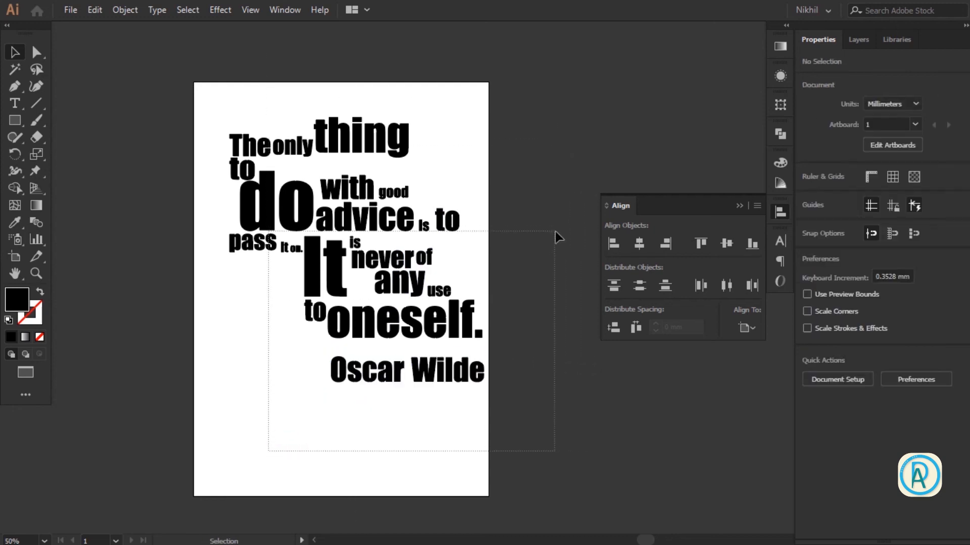
pyautogui.moveTo(555, 232); pyautogui.dragTo(554, 233)
pyautogui.moveTo(161, 83); pyautogui.dragTo(523, 328)
pyautogui.moveTo(562, 416); pyautogui.dragTo(563, 416)
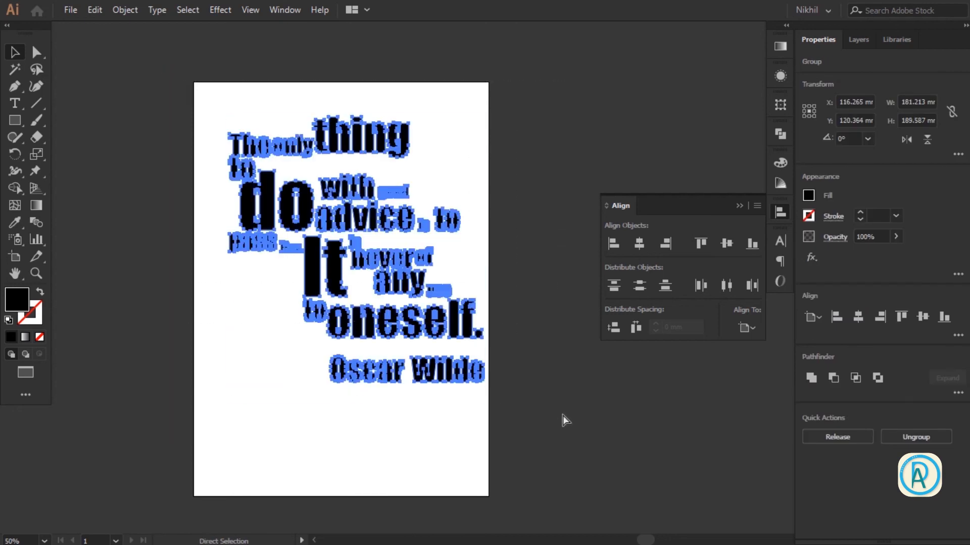
pyautogui.hotkey('ctrl', 'g')
pyautogui.click(508, 428)
pyautogui.moveTo(437, 326); pyautogui.dragTo(545, 269)
pyautogui.hotkey('ctrl', 'z')
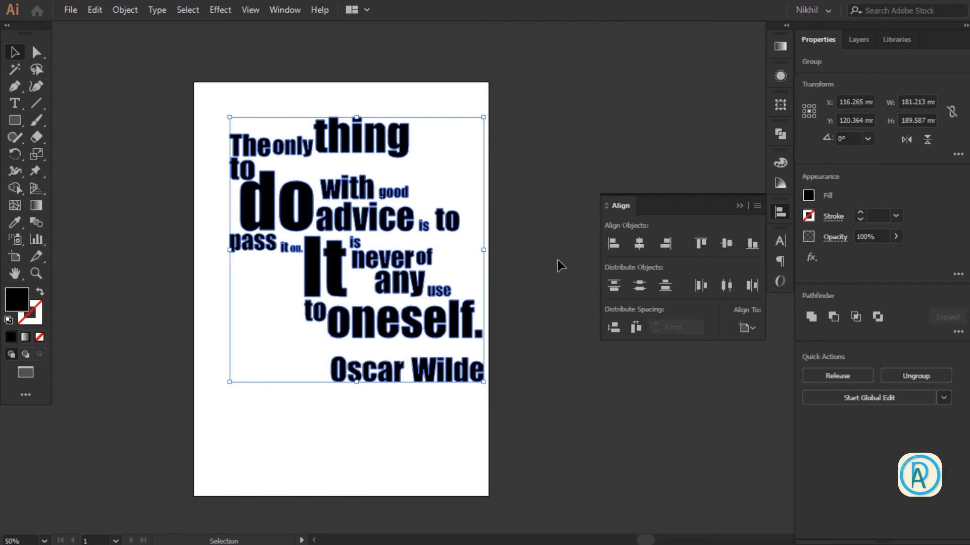
# Step: Draw a black-filled rectangle about 212 × 297 mm covering the whole artboard
pyautogui.click(557, 259)
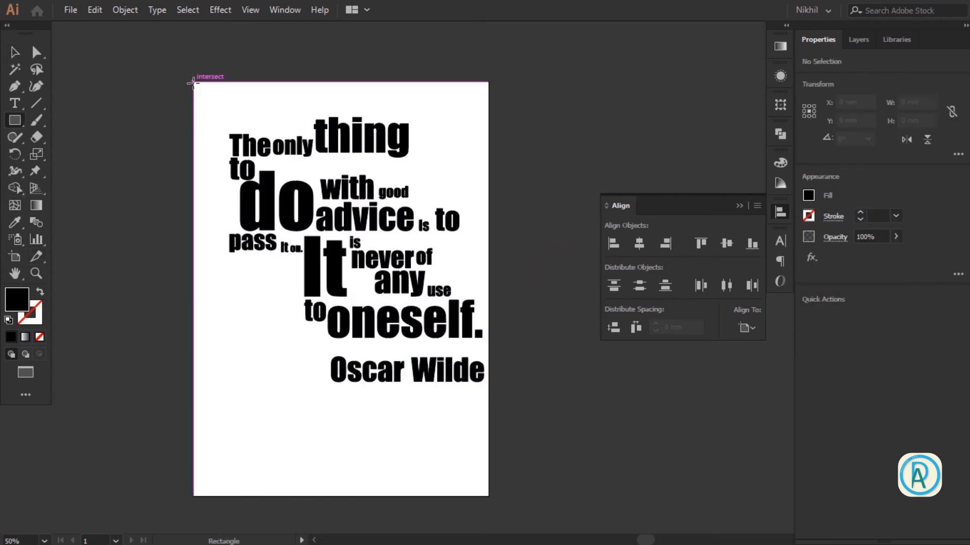
pyautogui.moveTo(193, 82); pyautogui.dragTo(492, 498)
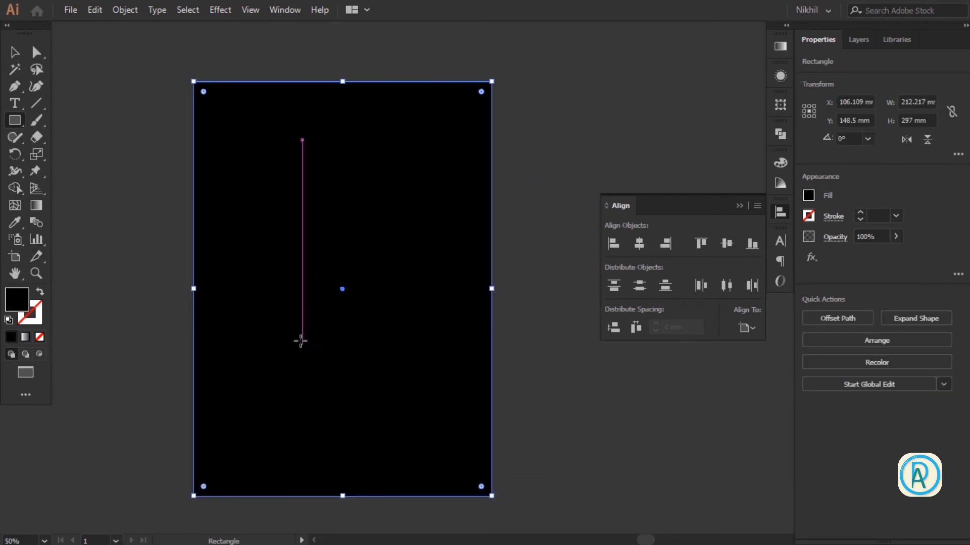
# Step: Undo the oversized rectangle, redraw it at 210 × 297 mm to match the artboard, and fill it with medium blue
pyautogui.hotkey('ctrl', 'z')
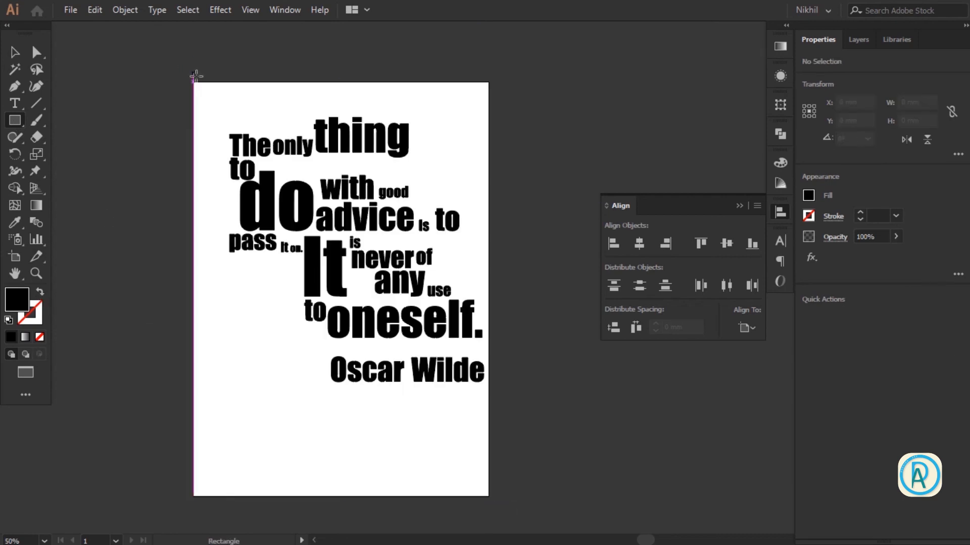
pyautogui.moveTo(194, 82); pyautogui.dragTo(477, 490)
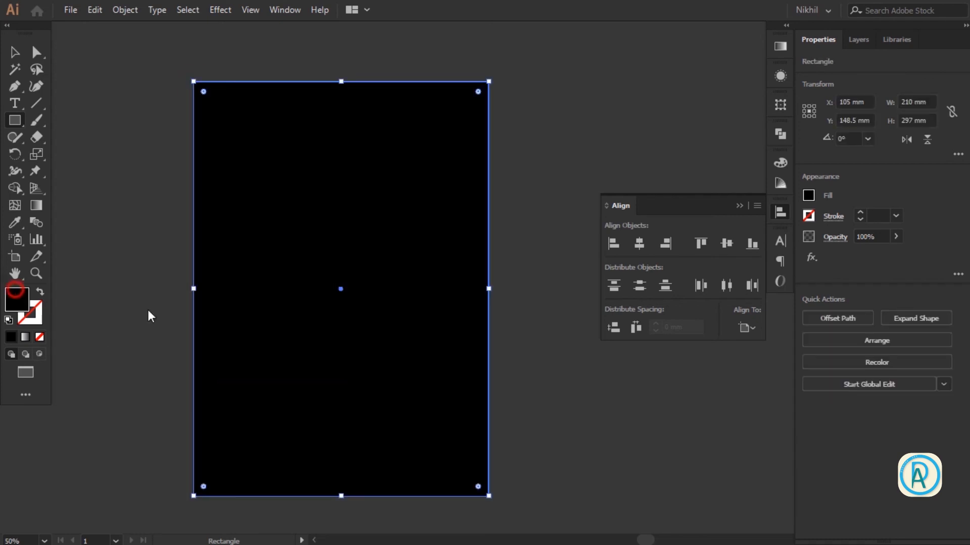
pyautogui.moveTo(791, 246)
pyautogui.mouseDown()
pyautogui.moveTo(792, 311)
pyautogui.moveTo(778, 211)
pyautogui.moveTo(781, 231)
pyautogui.mouseUp()
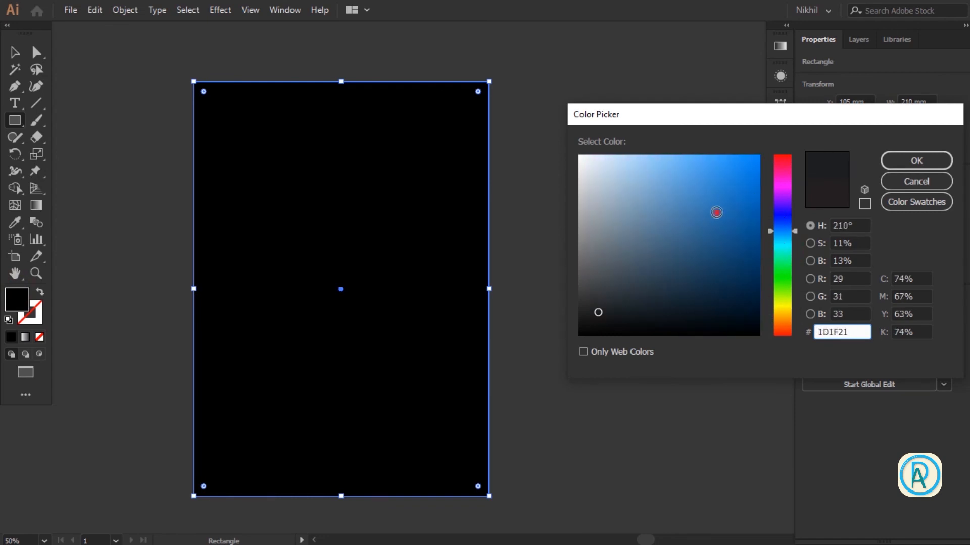
pyautogui.click(717, 212)
pyautogui.click(890, 161)
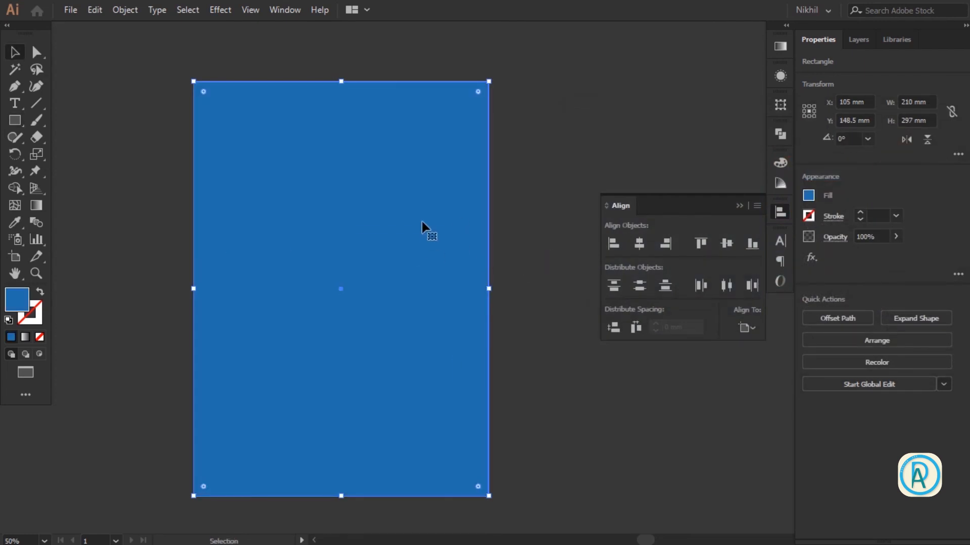
# Step: Send the blue rectangle to the back so it sits behind the quote
pyautogui.click(859, 40)
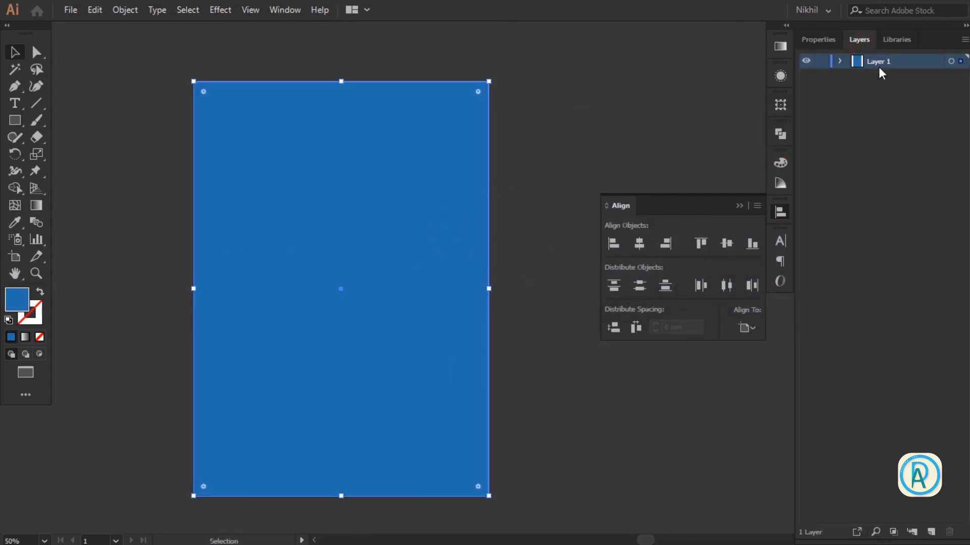
pyautogui.rightClick(351, 145)
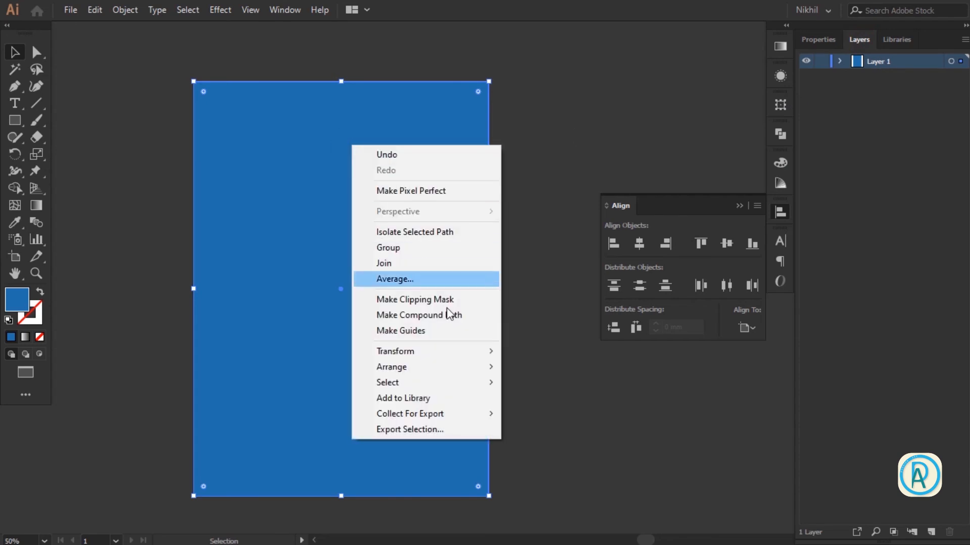
pyautogui.moveTo(441, 365)
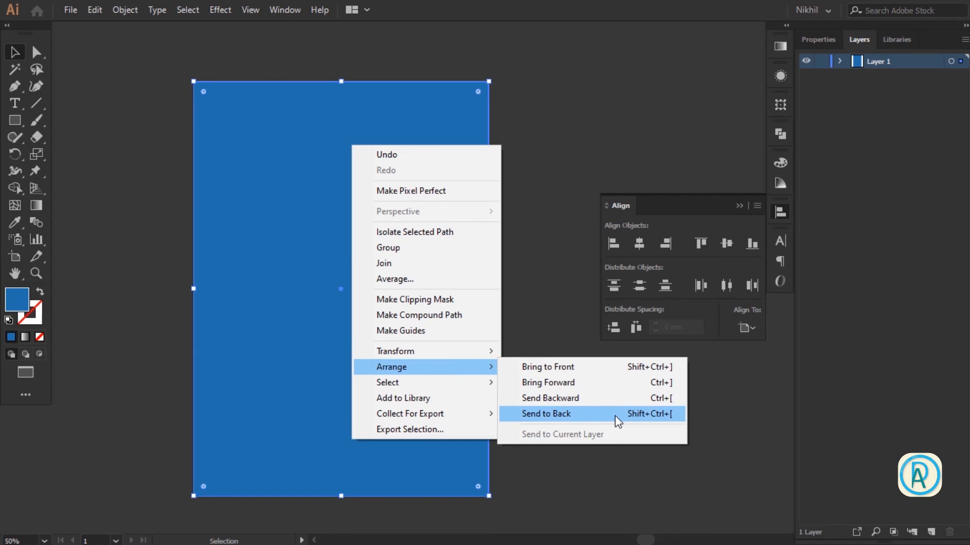
pyautogui.click(661, 413)
pyautogui.click(566, 363)
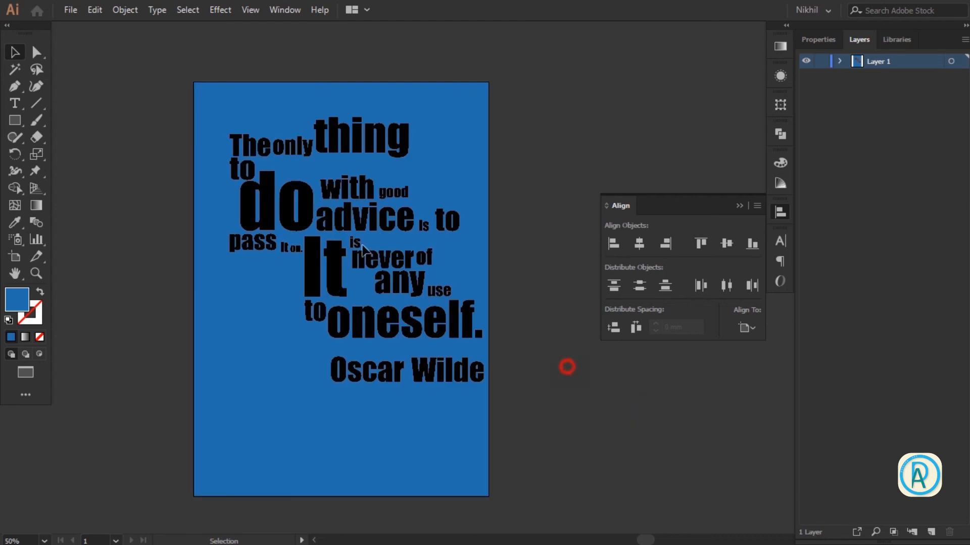
# Step: Expand Layer 1 in the layer list to show the word group and the background rectangle
pyautogui.click(431, 119)
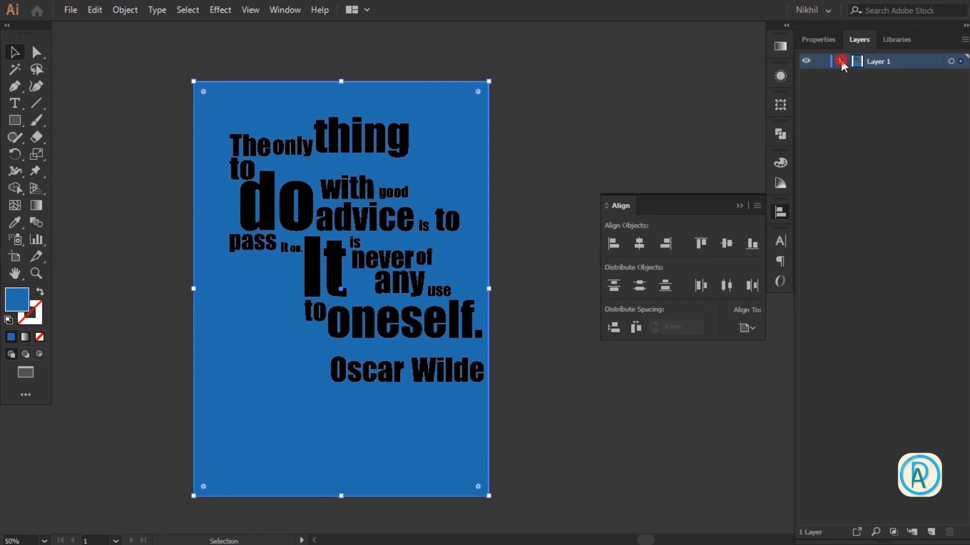
pyautogui.click(840, 61)
pyautogui.click(571, 153)
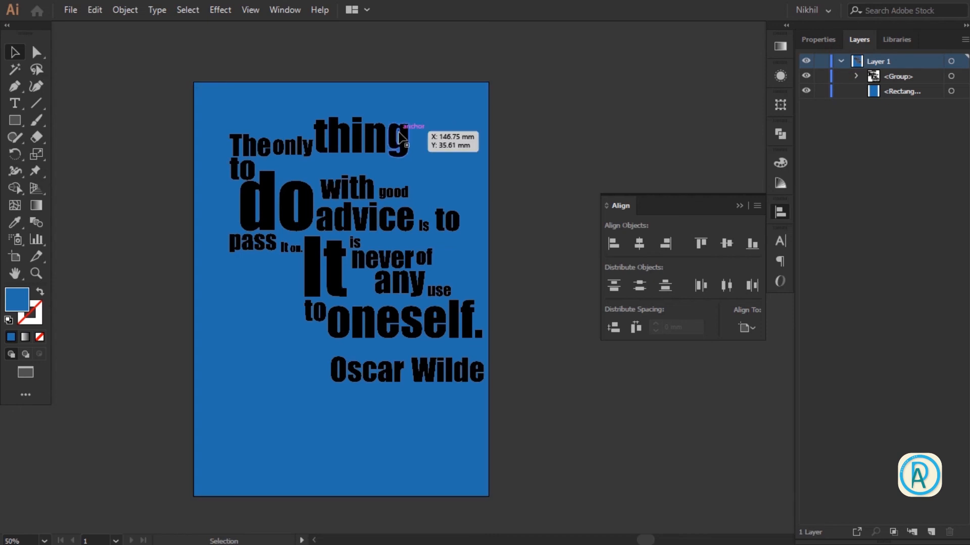
# Step: Try moving the unlocked blue background, first together with the words and again on its own, and undo each move
pyautogui.moveTo(524, 131); pyautogui.dragTo(388, 160)
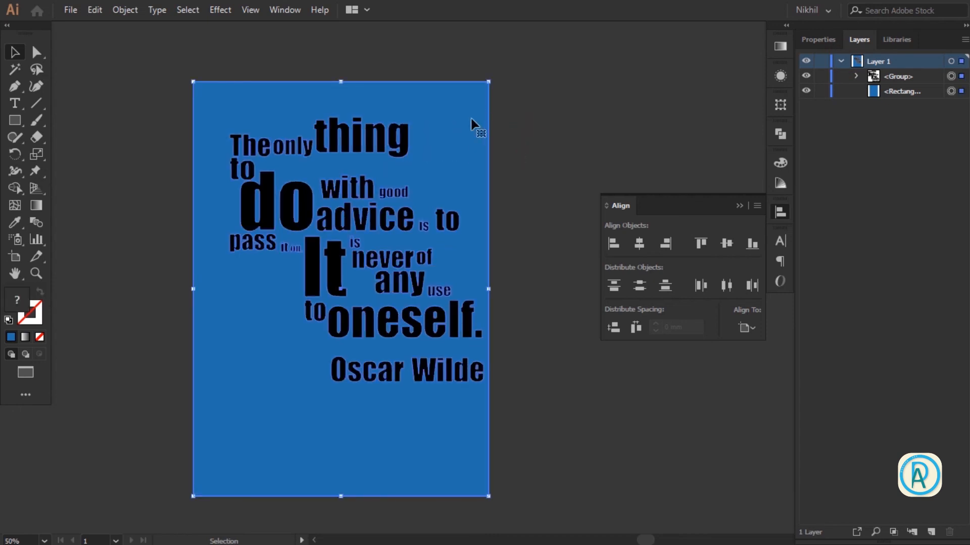
pyautogui.moveTo(468, 150); pyautogui.dragTo(508, 150)
pyautogui.hotkey('ctrl', 'z')
pyautogui.click(581, 138)
pyautogui.click(474, 148)
pyautogui.press('a')
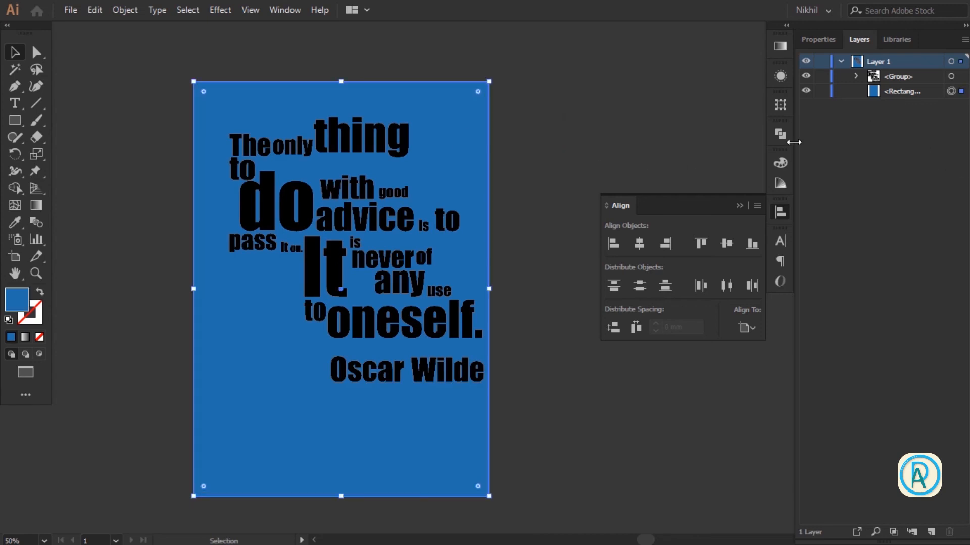
pyautogui.moveTo(471, 132); pyautogui.dragTo(484, 139)
pyautogui.click(527, 127)
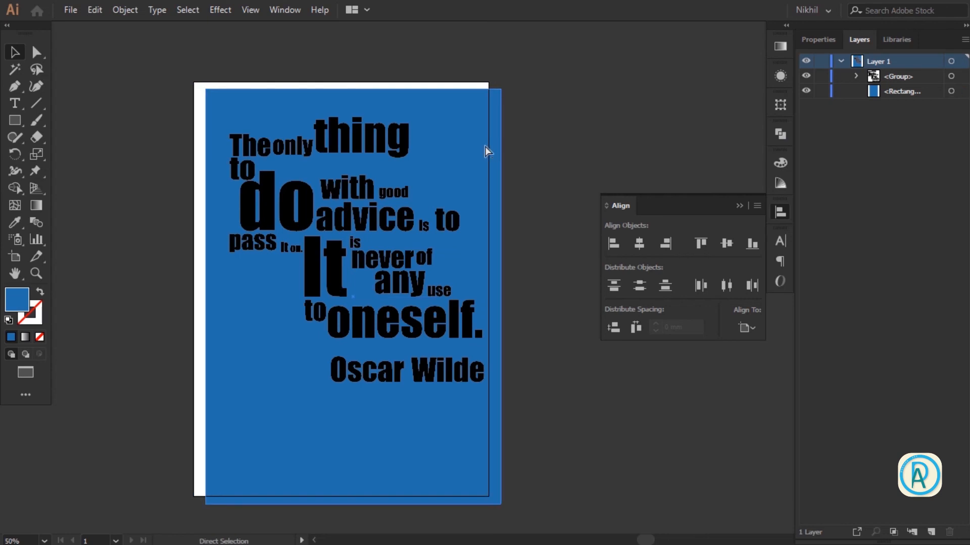
pyautogui.hotkey('ctrl', 'z')
# Step: Lock the blue background rectangle and test that it cannot be selected or moved
pyautogui.press('v')
pyautogui.click(821, 92)
pyautogui.click(497, 127)
pyautogui.moveTo(543, 180); pyautogui.dragTo(413, 68)
pyautogui.moveTo(478, 115); pyautogui.dragTo(465, 95)
pyautogui.moveTo(509, 121); pyautogui.dragTo(452, 87)
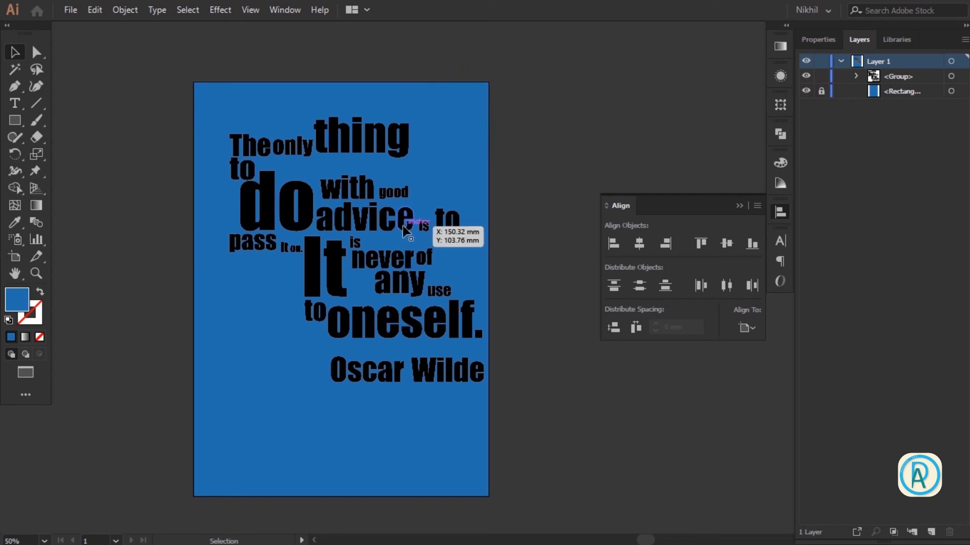
# Step: Rotate the quote group a few degrees clockwise and reposition it within the upper part of the blue page
pyautogui.moveTo(372, 226); pyautogui.dragTo(365, 232)
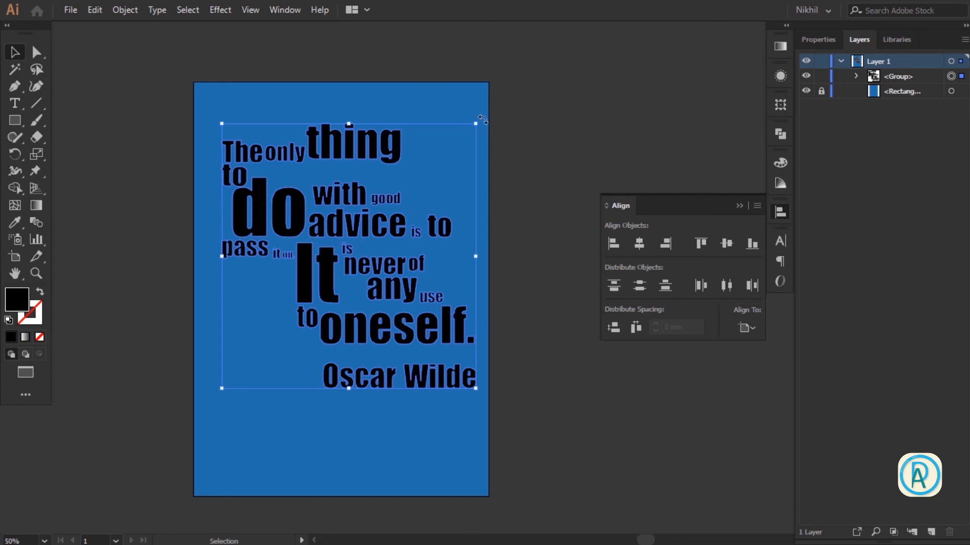
pyautogui.moveTo(502, 143); pyautogui.dragTo(497, 133)
pyautogui.click(524, 162)
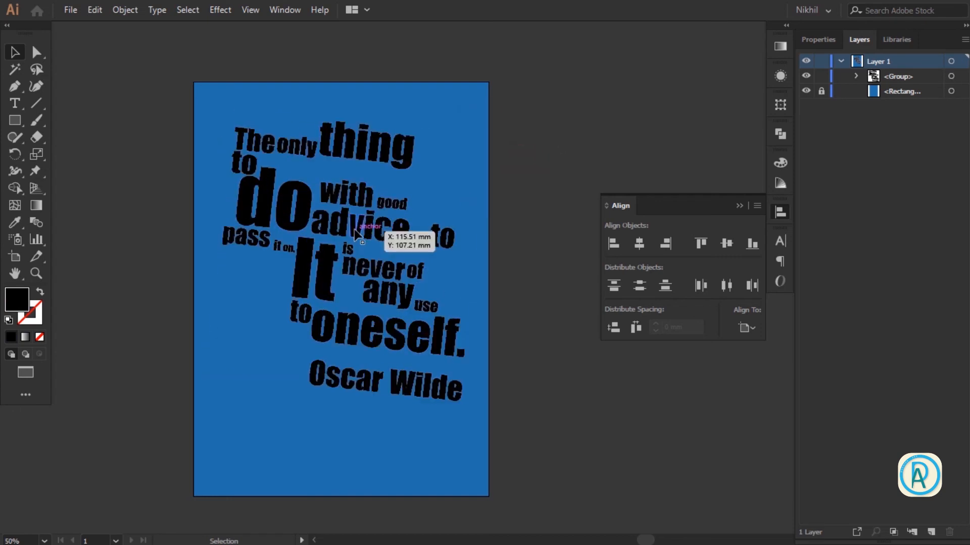
pyautogui.moveTo(356, 231); pyautogui.dragTo(351, 225)
pyautogui.click(537, 193)
# Step: Sample the background blue for the quote group with the Eyedropper and change the fill to a darker shade of it
pyautogui.click(364, 216)
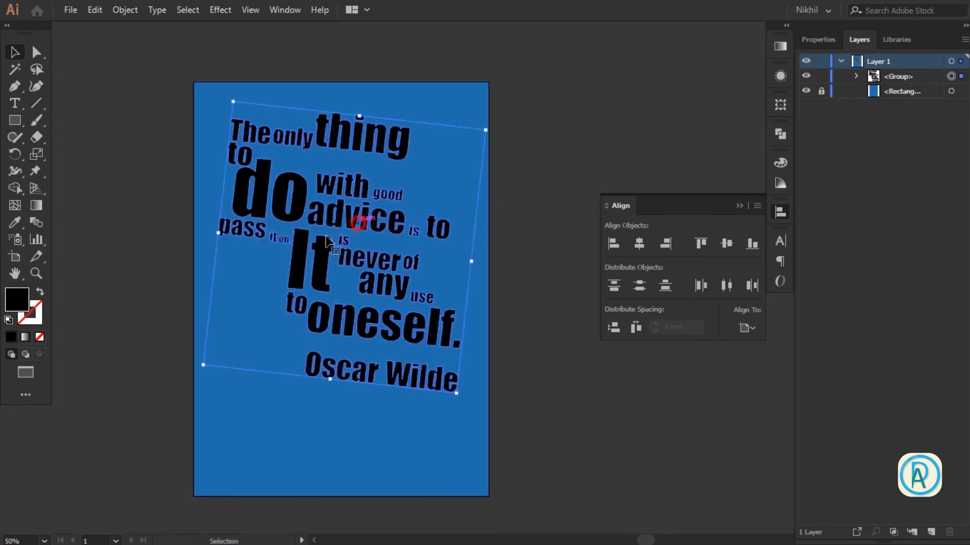
pyautogui.press('i')
pyautogui.click(205, 276)
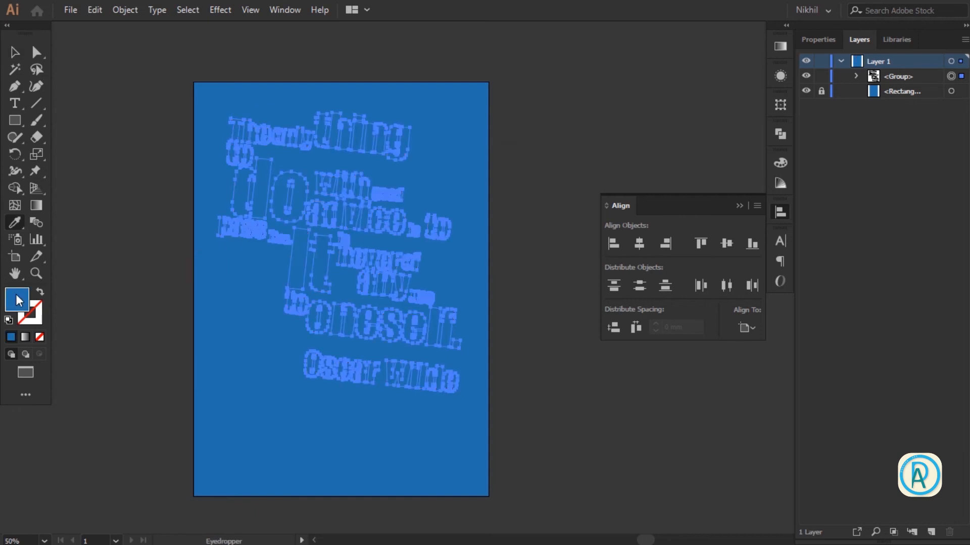
pyautogui.doubleClick(17, 301)
pyautogui.moveTo(732, 202); pyautogui.dragTo(751, 260)
pyautogui.click(916, 161)
pyautogui.click(14, 52)
pyautogui.click(138, 125)
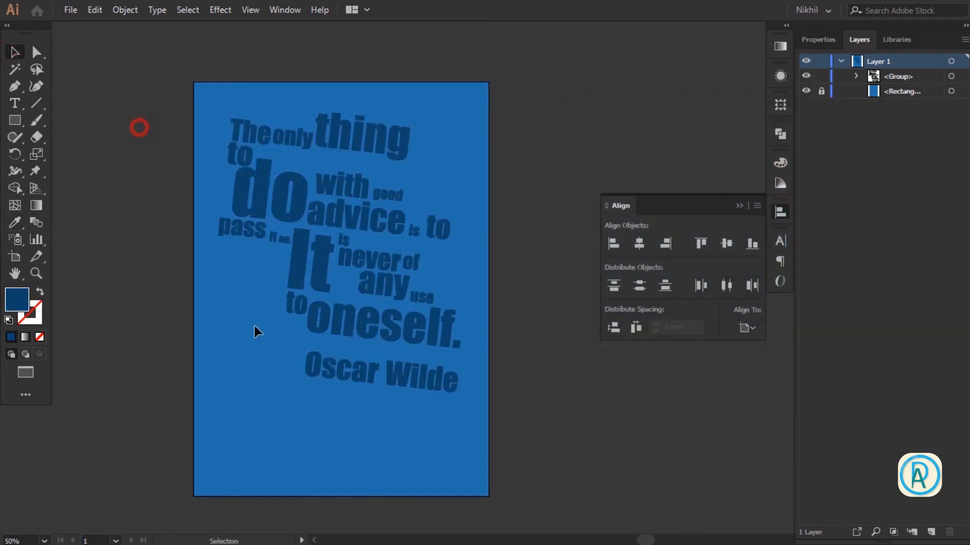
# Step: Copy the quote group and paste the duplicate in place in front of the original
pyautogui.moveTo(416, 407); pyautogui.dragTo(436, 403)
pyautogui.moveTo(404, 309); pyautogui.dragTo(344, 350)
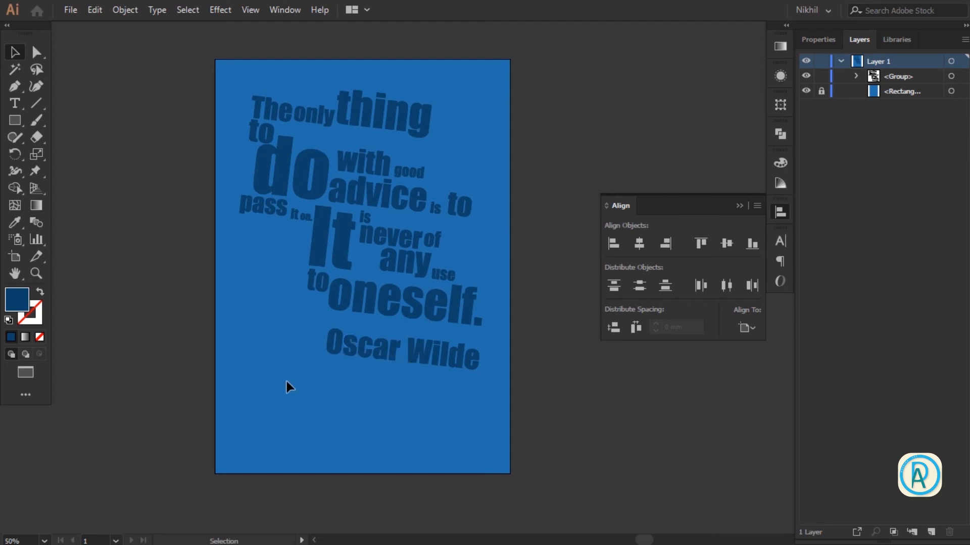
pyautogui.moveTo(346, 352); pyautogui.dragTo(330, 346)
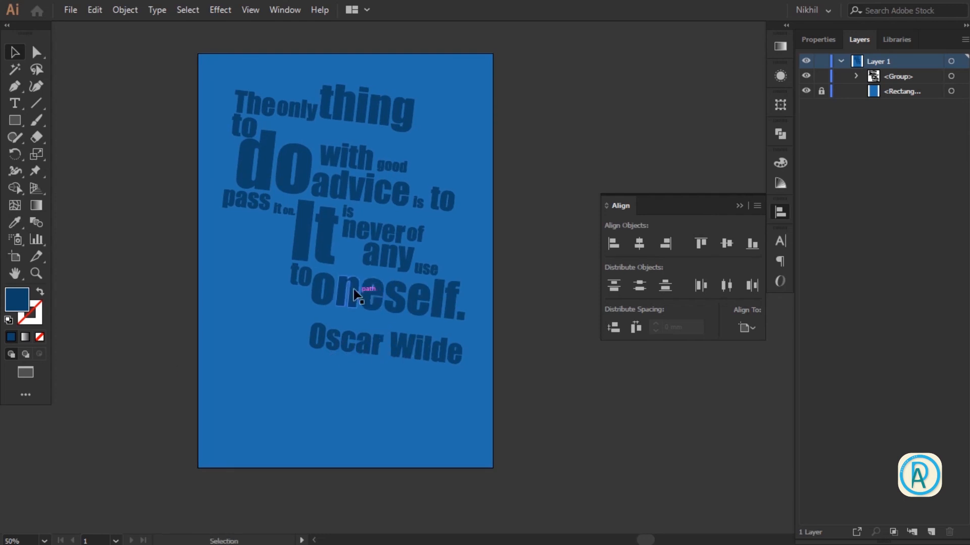
pyautogui.click(329, 258)
pyautogui.hotkey('ctrl', 'c')
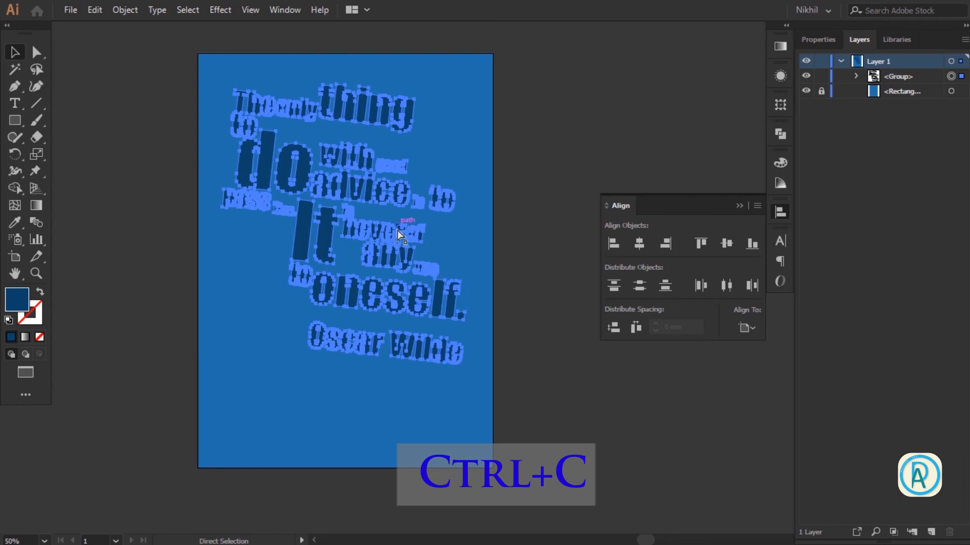
pyautogui.hotkey('ctrl', 'f')
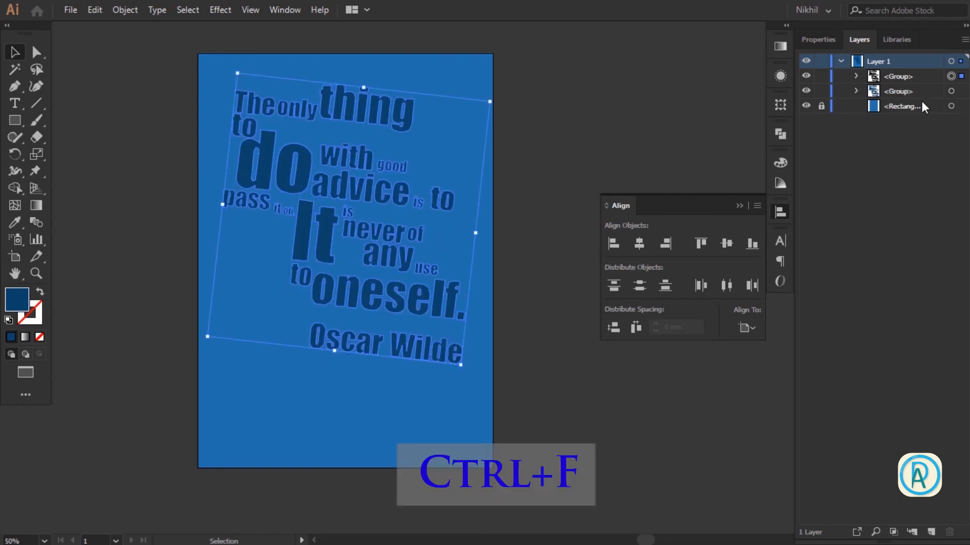
pyautogui.click(577, 147)
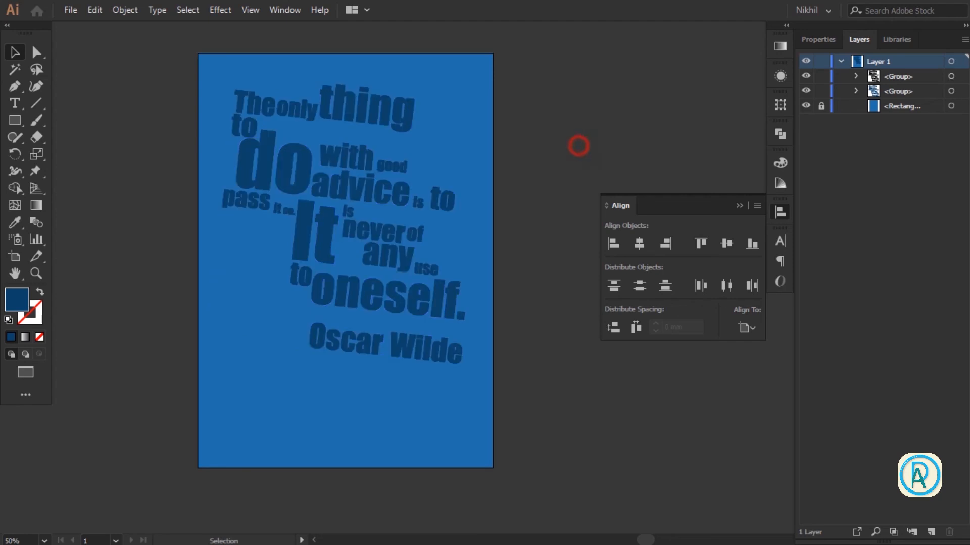
# Step: Nudge the rear quote group slightly down and to the right of the front copy to form a shadow
pyautogui.click(951, 91)
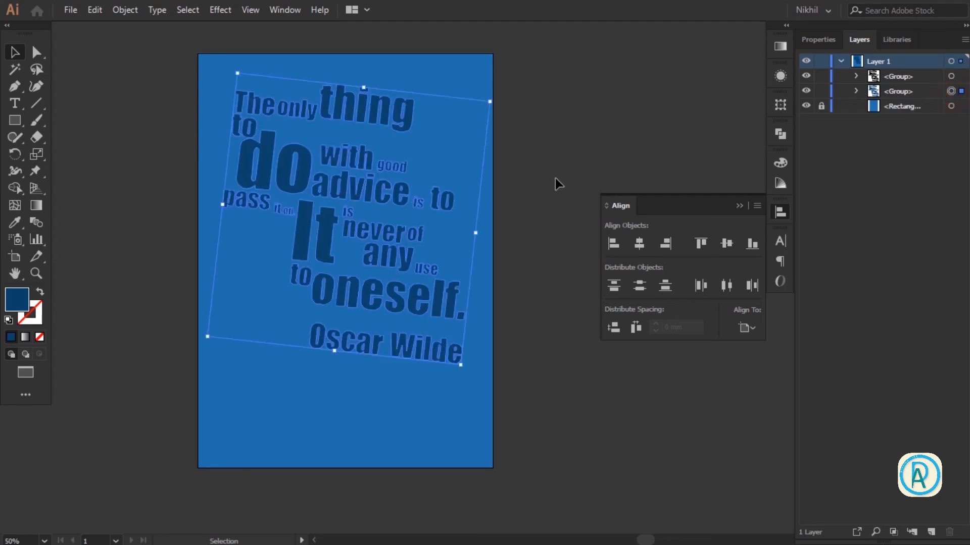
pyautogui.press('Down')
pyautogui.press('Down')
pyautogui.press('Down')
pyautogui.press('Down')
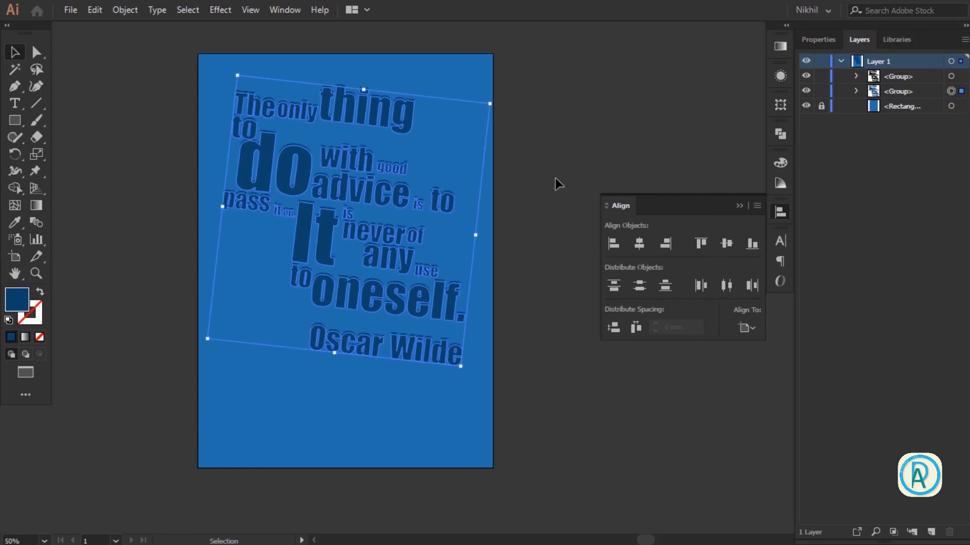
pyautogui.press('Right')
pyautogui.press('Right')
pyautogui.press('Right')
pyautogui.press('Right')
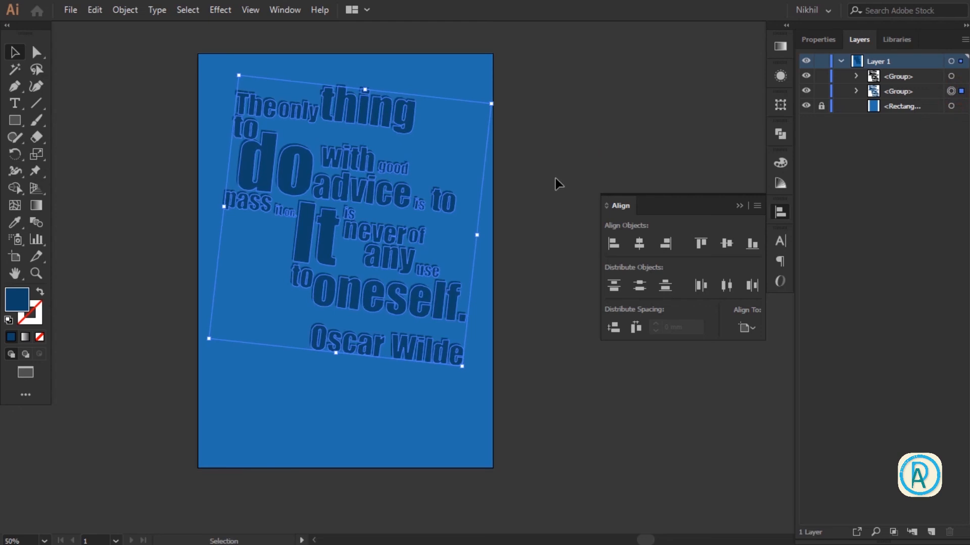
pyautogui.click(555, 178)
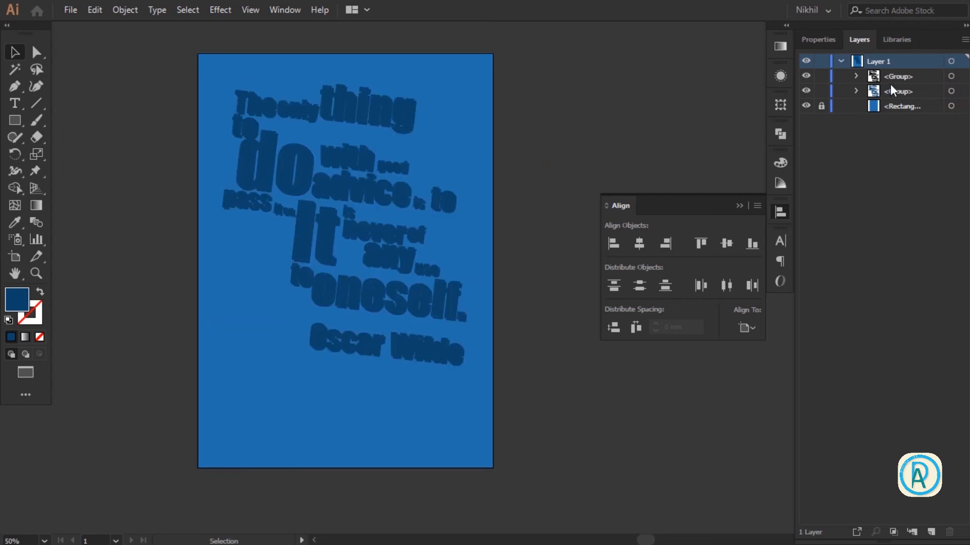
# Step: Darken the fill of the rear quote group to a deeper navy than the front copy
pyautogui.click(951, 92)
pyautogui.doubleClick(17, 299)
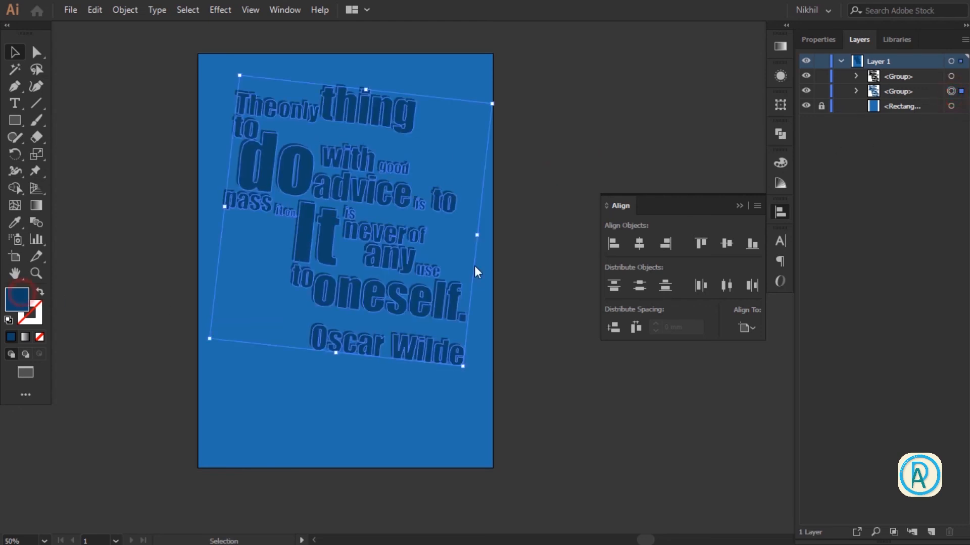
pyautogui.moveTo(751, 261); pyautogui.dragTo(752, 284)
pyautogui.click(888, 160)
pyautogui.click(569, 126)
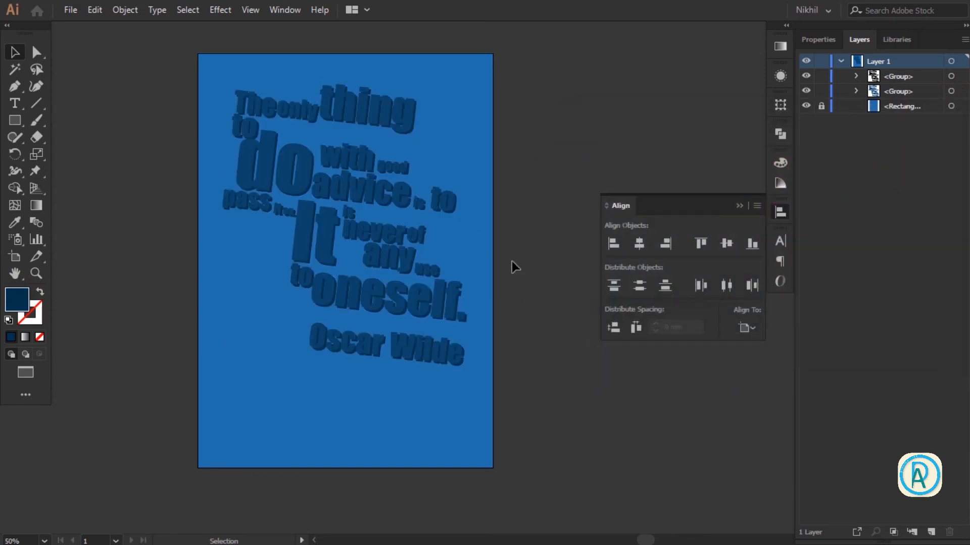
# Step: Nudge the rear quote group back up and to the left in small steps to leave only a thin shadow edge
pyautogui.click(959, 91)
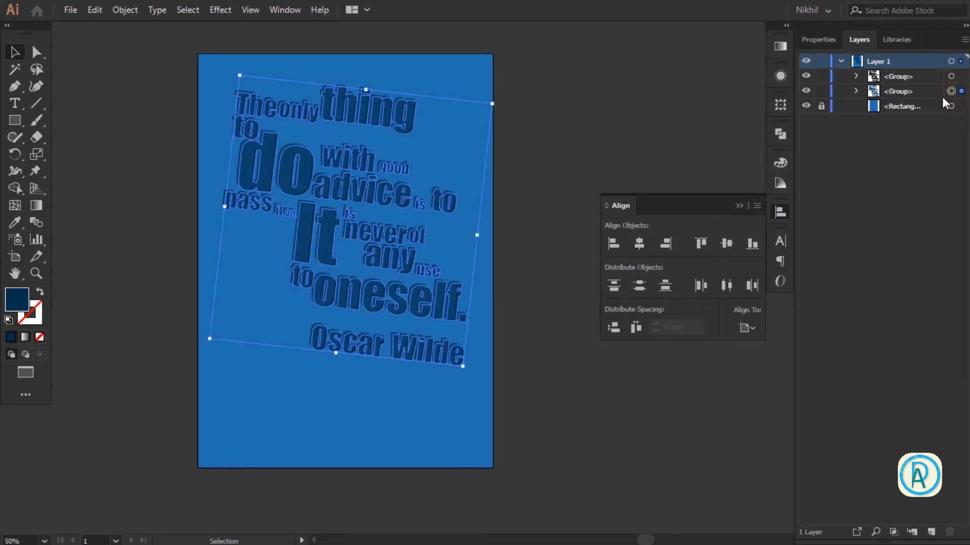
pyautogui.click(645, 102)
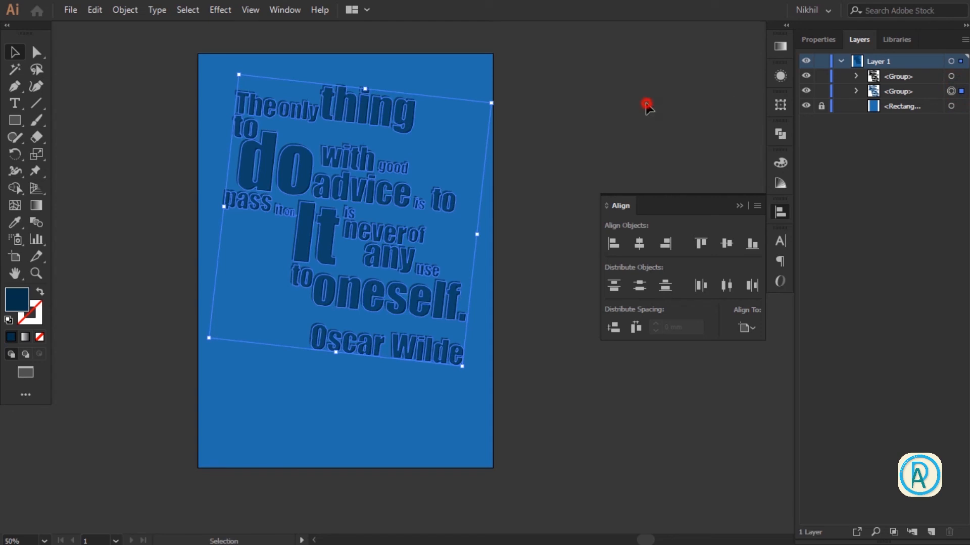
pyautogui.press('z')
pyautogui.moveTo(372, 216); pyautogui.dragTo(350, 148)
pyautogui.moveTo(450, 329); pyautogui.dragTo(638, 393)
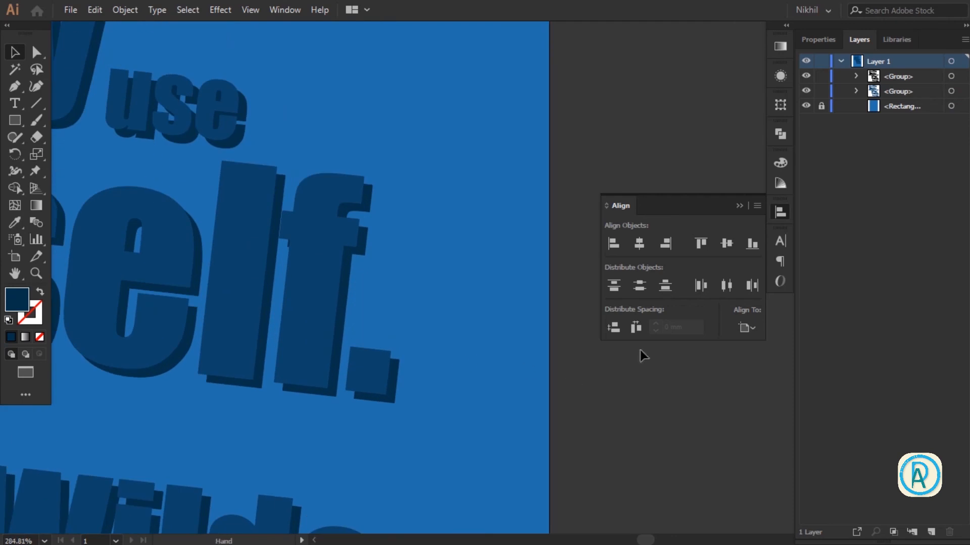
pyautogui.click(960, 92)
pyautogui.press('Up')
pyautogui.press('Left')
pyautogui.press('Left')
pyautogui.press('Up')
pyautogui.click(679, 154)
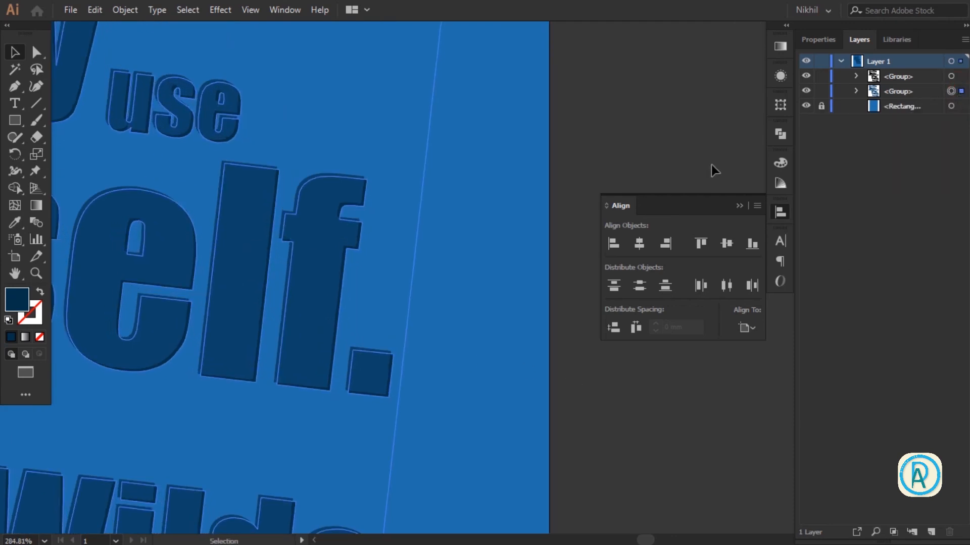
pyautogui.press('z')
pyautogui.moveTo(508, 241); pyautogui.dragTo(247, 245)
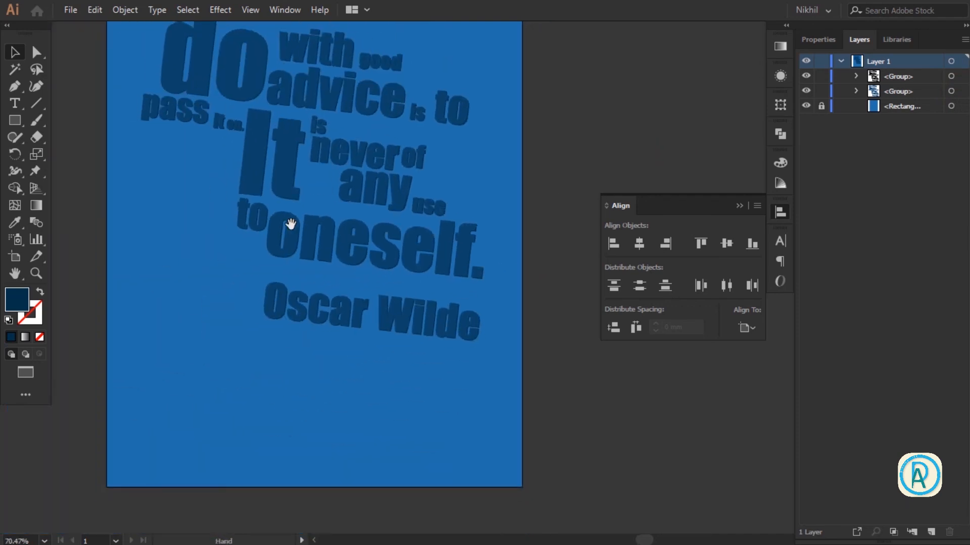
# Step: Examine the shadow effect on the quote lettering up close and across the whole poster
pyautogui.press('v')
pyautogui.click(951, 91)
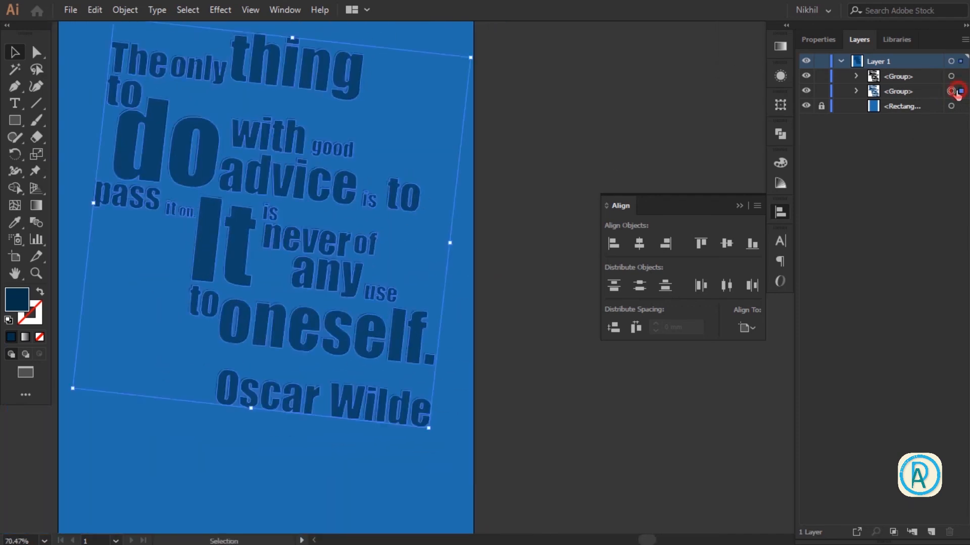
pyautogui.click(574, 119)
pyautogui.press('space')
pyautogui.moveTo(357, 205); pyautogui.dragTo(389, 207)
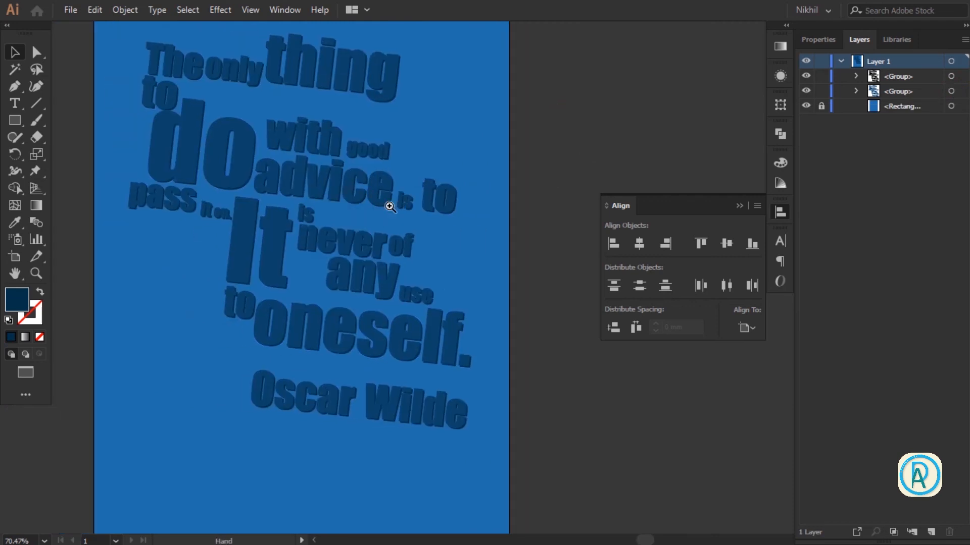
pyautogui.hotkey('ctrl', '-')
pyautogui.hotkey('ctrl', '-')
pyautogui.moveTo(457, 275); pyautogui.dragTo(318, 148)
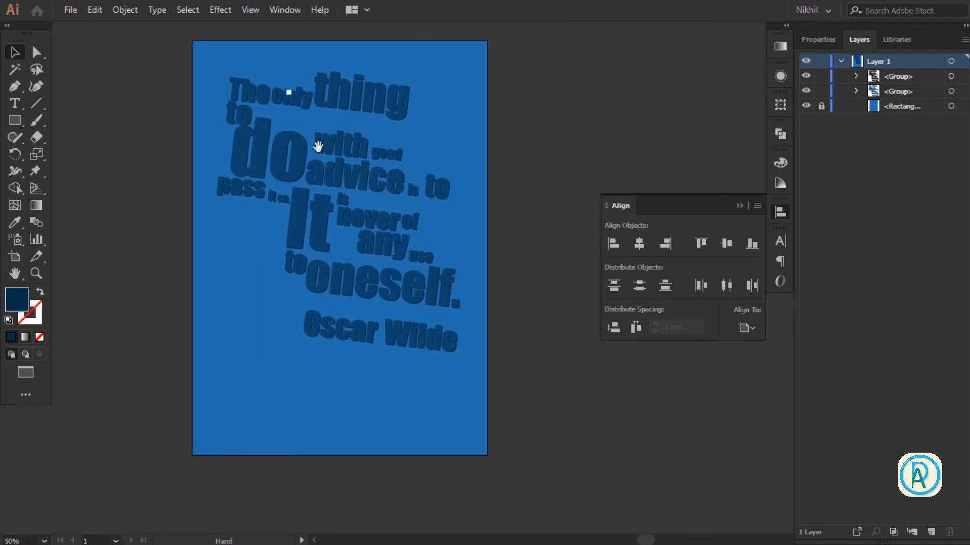
pyautogui.click(586, 139)
pyautogui.click(349, 182)
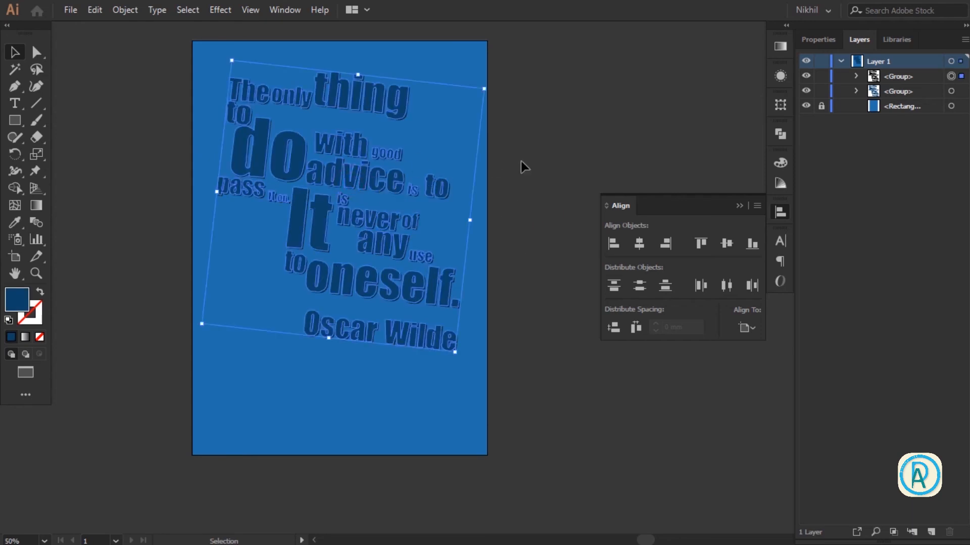
pyautogui.click(395, 188)
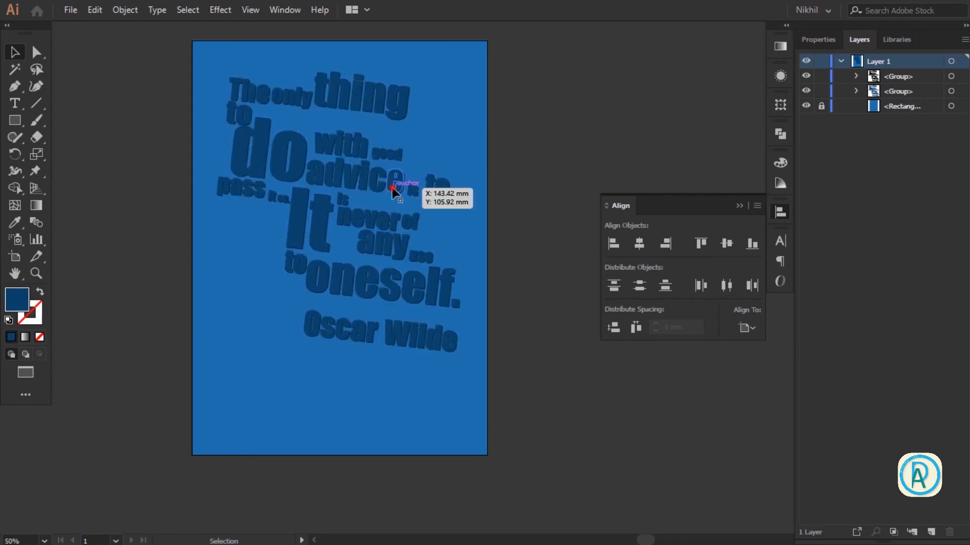
pyautogui.click(544, 171)
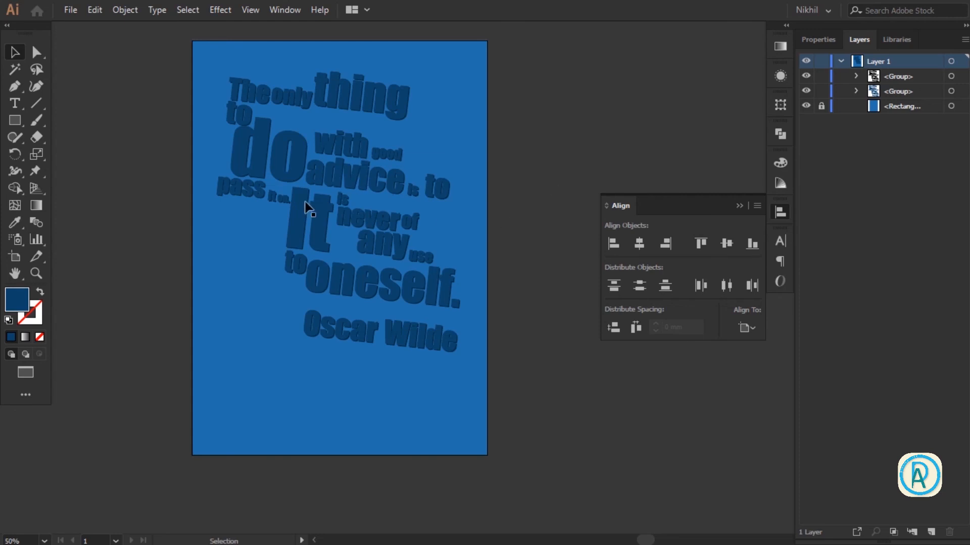
pyautogui.click(350, 186)
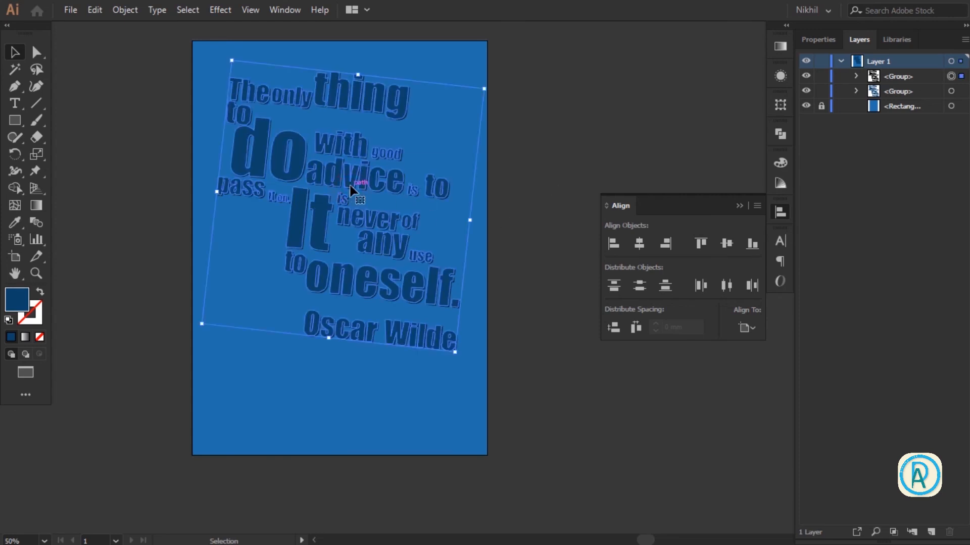
pyautogui.click(553, 129)
pyautogui.click(385, 187)
pyautogui.click(513, 158)
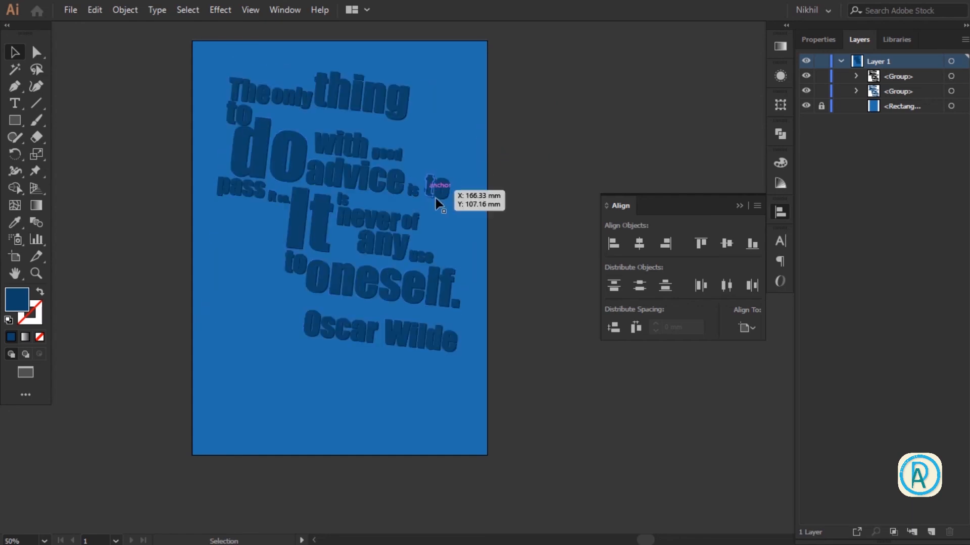
pyautogui.click(432, 193)
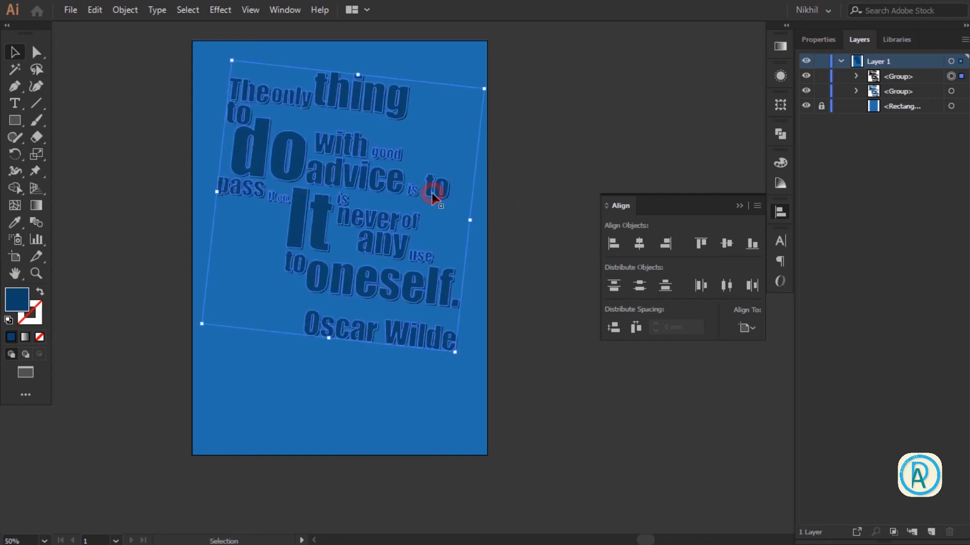
pyautogui.click(510, 175)
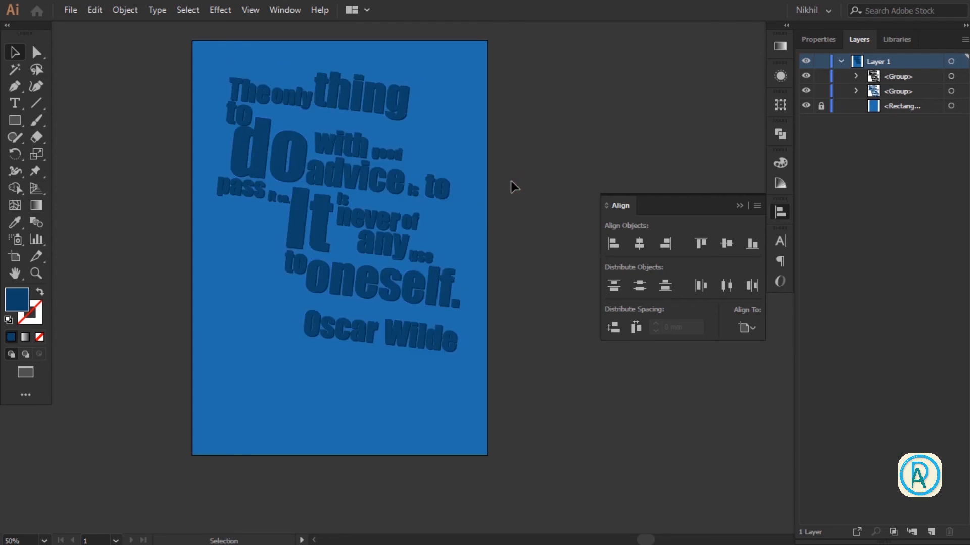
pyautogui.click(443, 182)
pyautogui.click(505, 179)
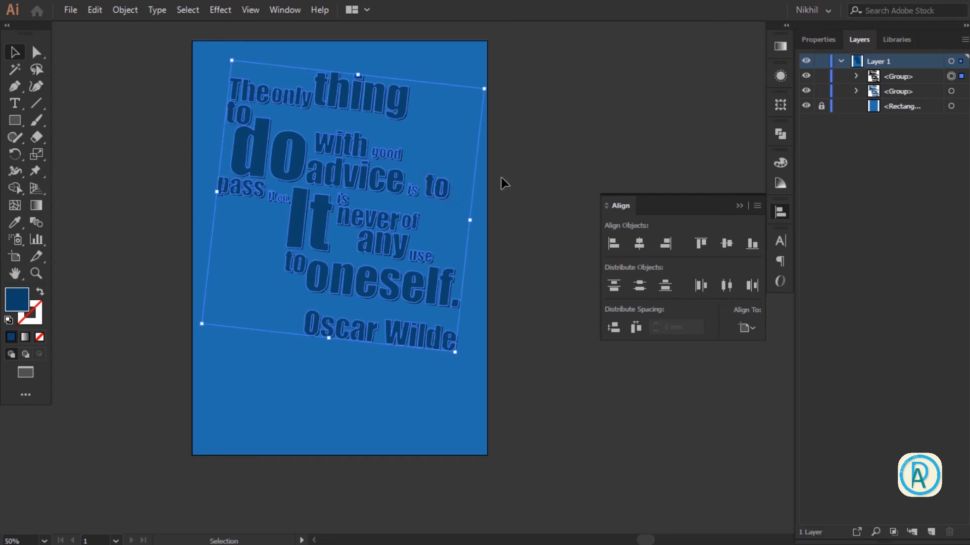
pyautogui.click(401, 191)
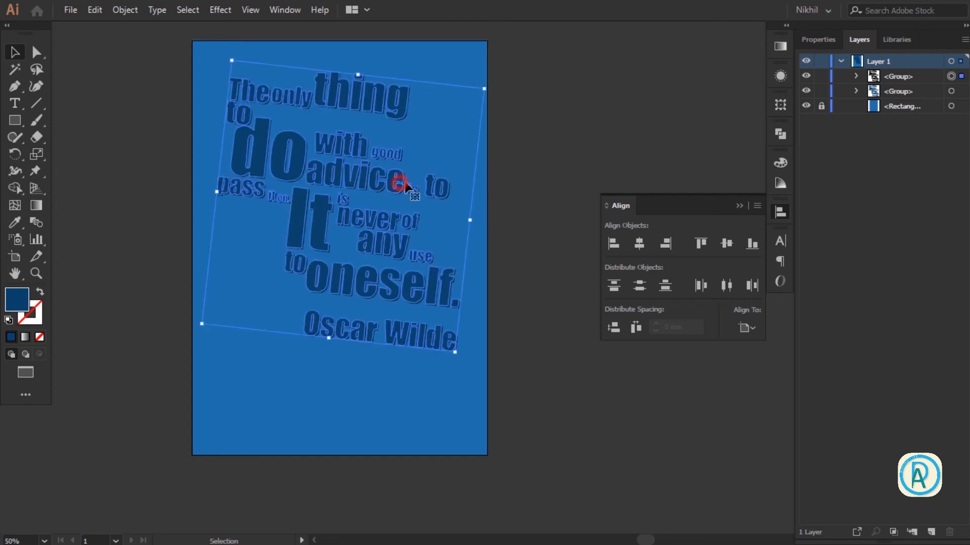
pyautogui.click(510, 170)
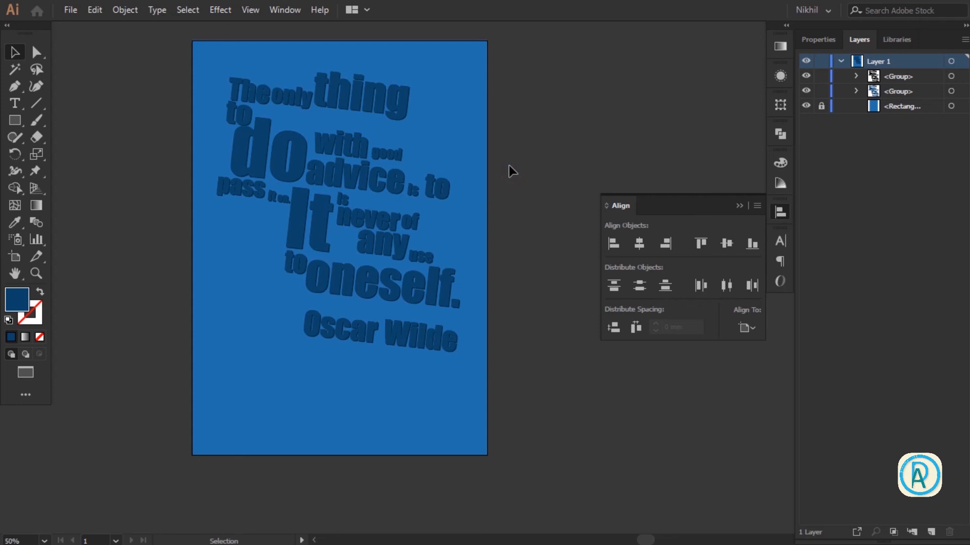
pyautogui.click(294, 216)
pyautogui.doubleClick(350, 240)
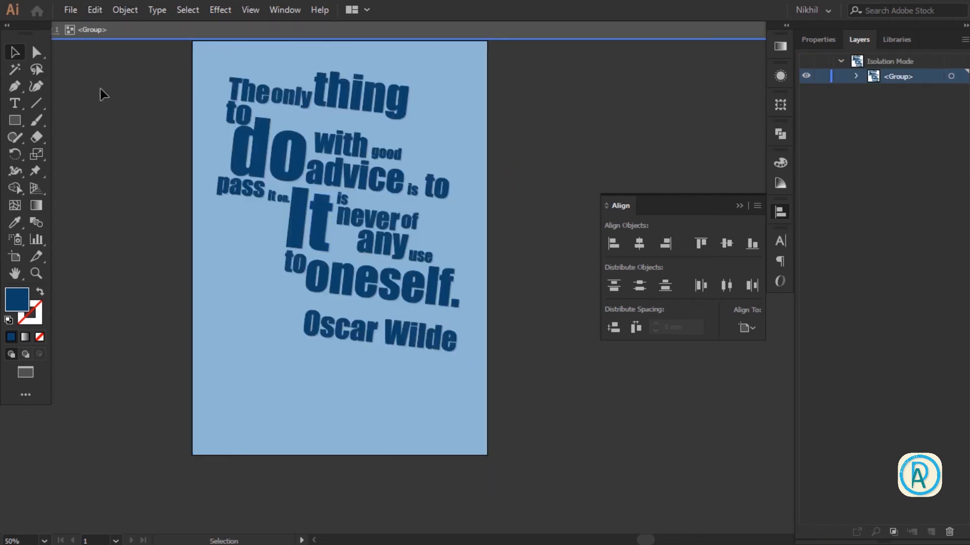
pyautogui.doubleClick(157, 141)
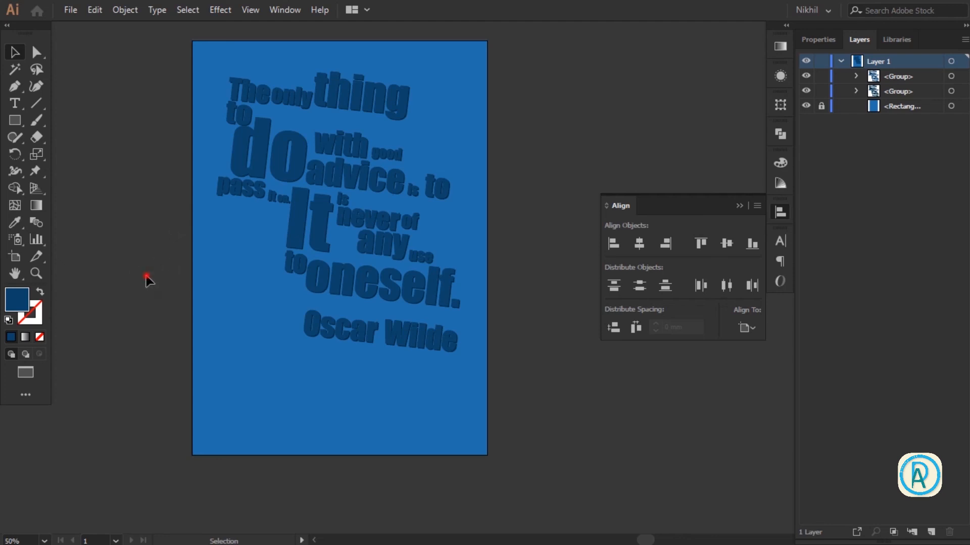
pyautogui.moveTo(146, 281); pyautogui.dragTo(128, 251)
pyautogui.click(162, 120)
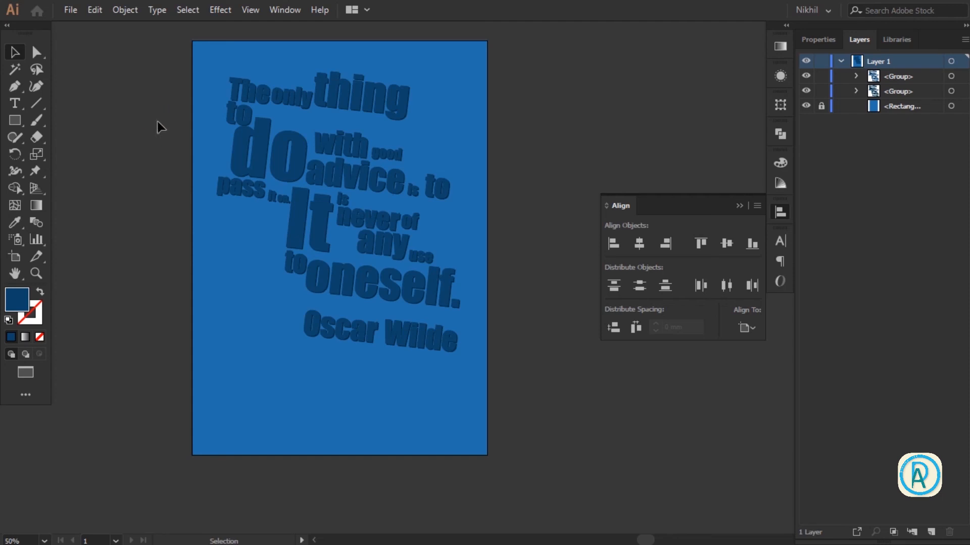